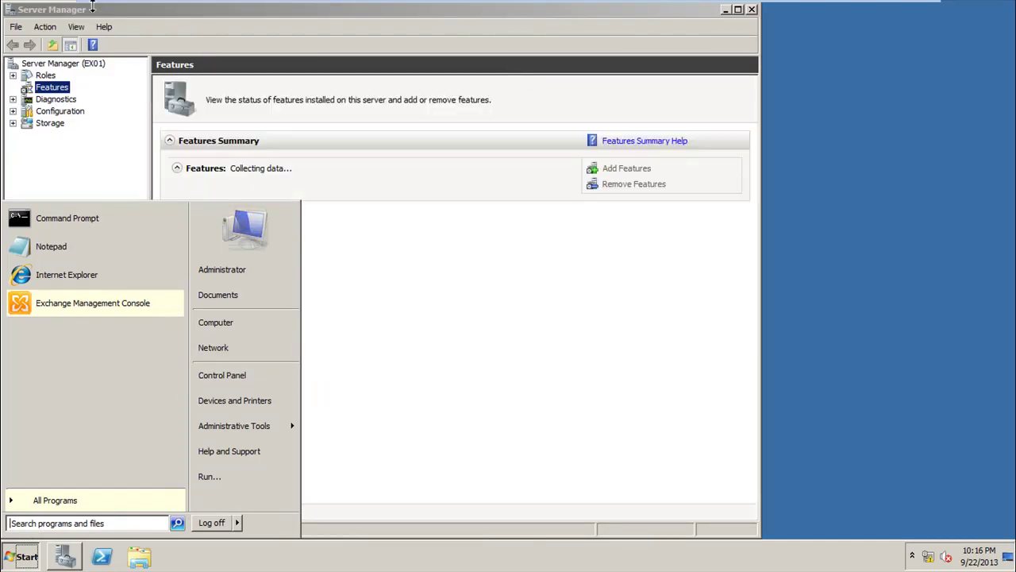
Step: Open C:\ExchangeSetupLogs\ExchangeSetup.log in Notepad through Computer in Windows Explorer
mouse_move(90, 5)
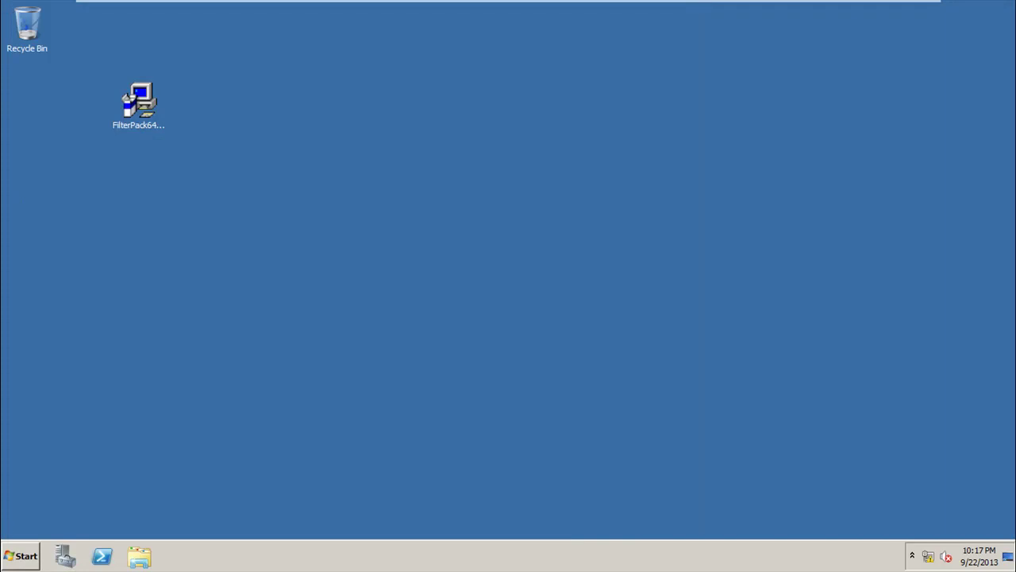
click(15, 559)
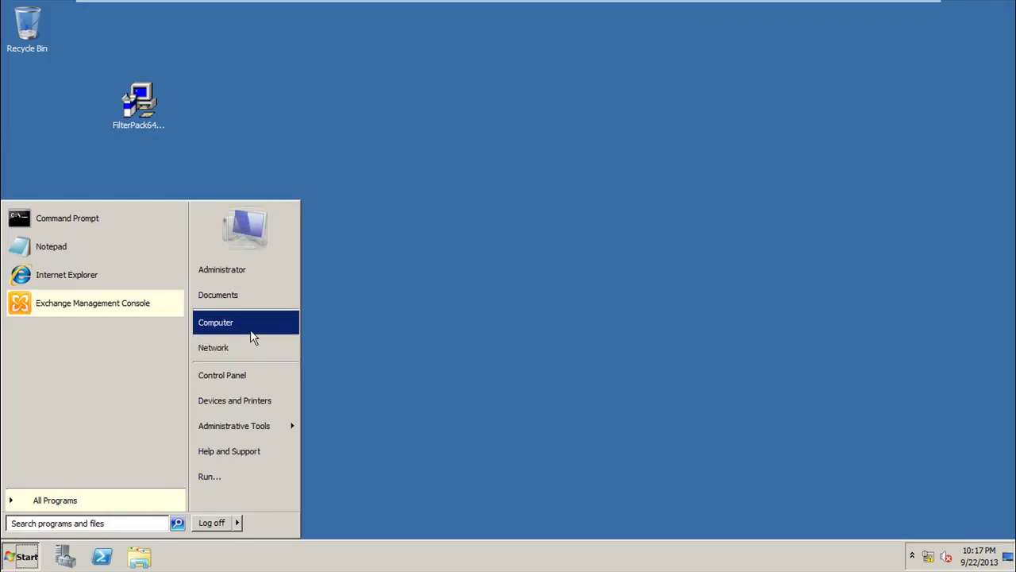
click(250, 326)
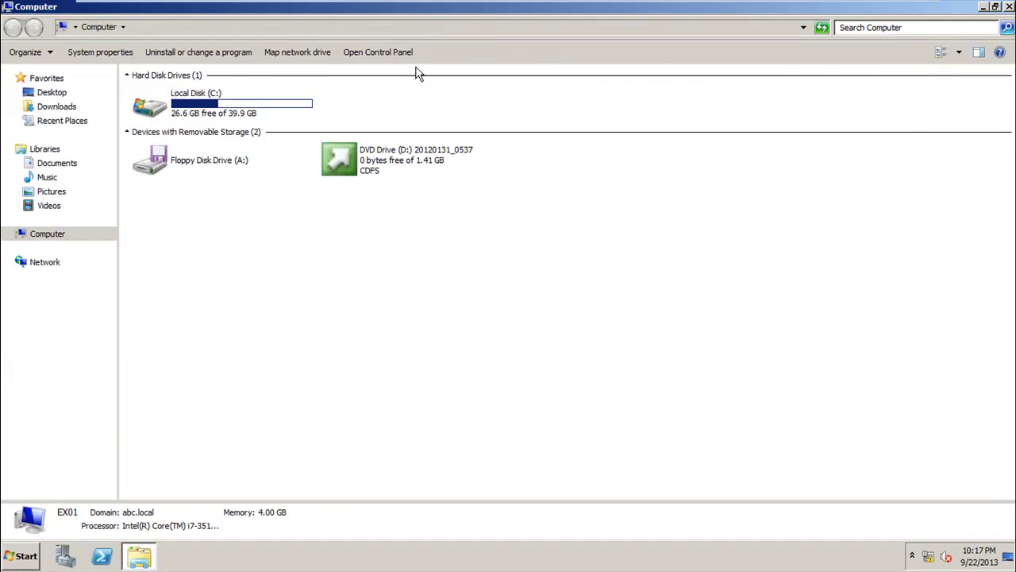
double_click(230, 113)
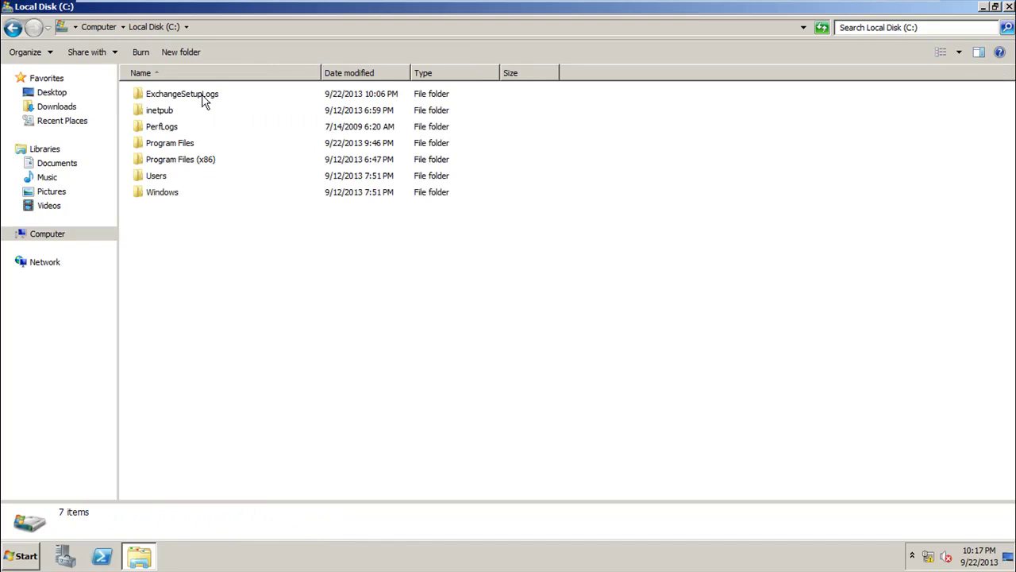
double_click(204, 98)
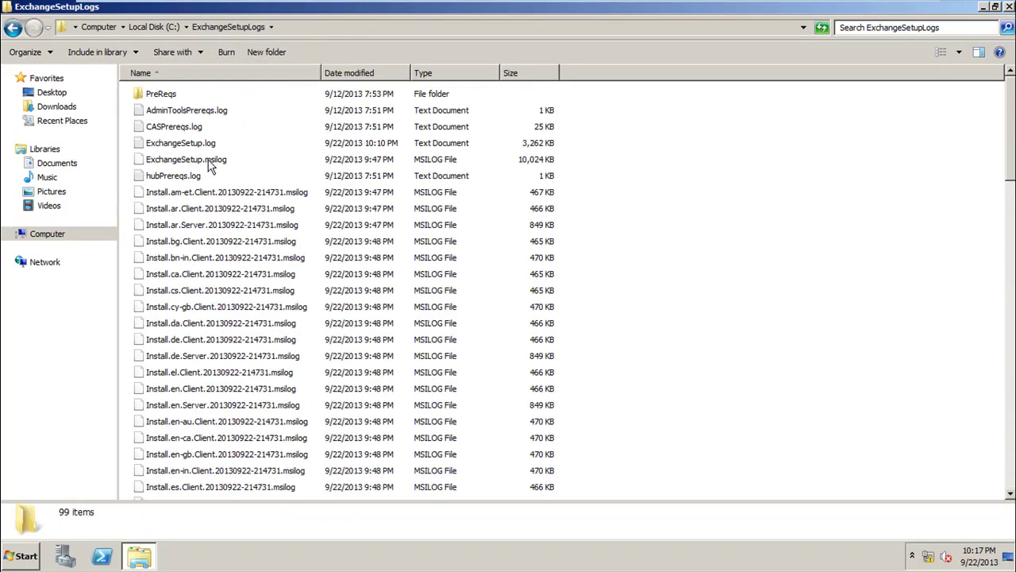
click(186, 146)
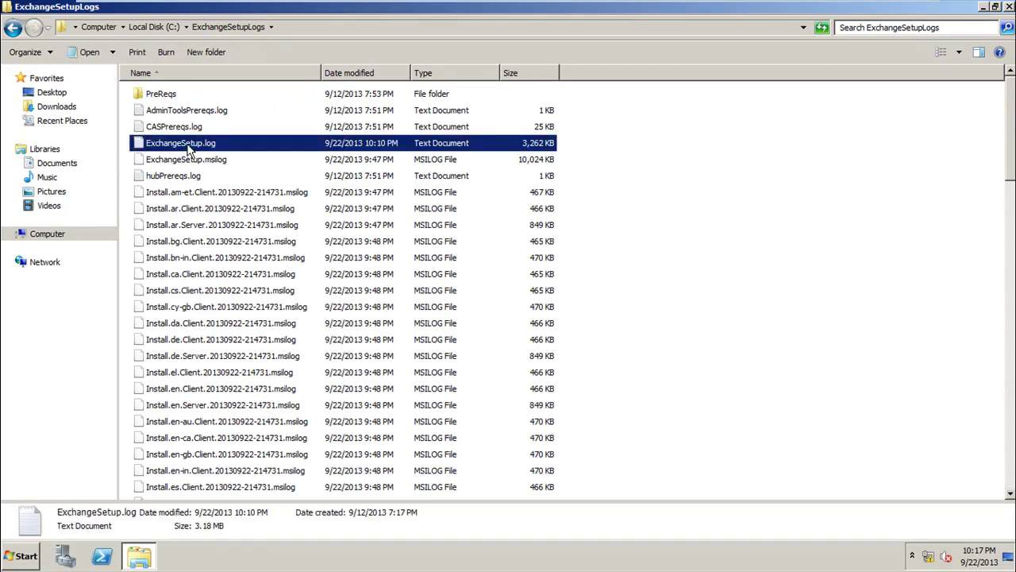
double_click(189, 149)
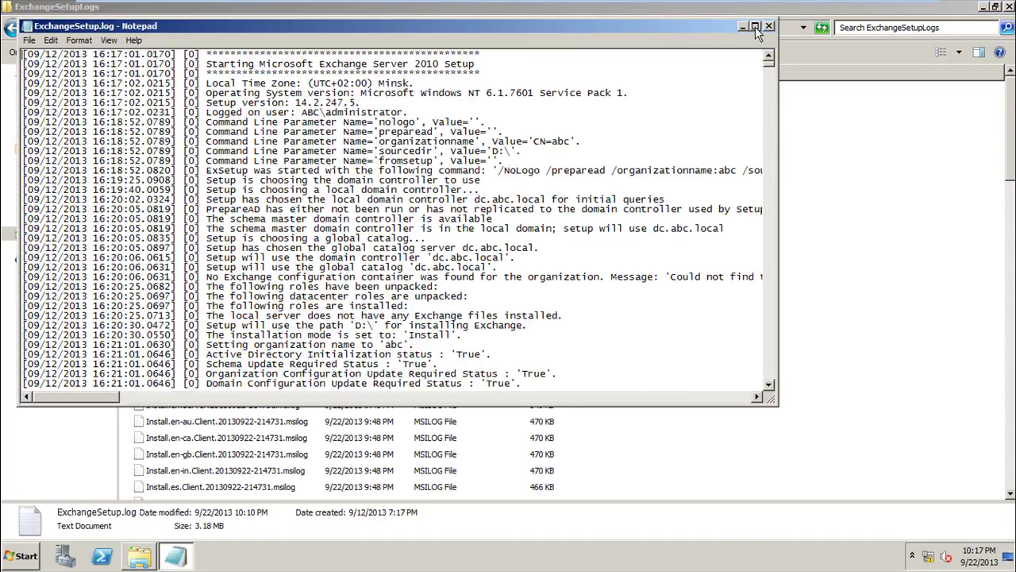
click(755, 26)
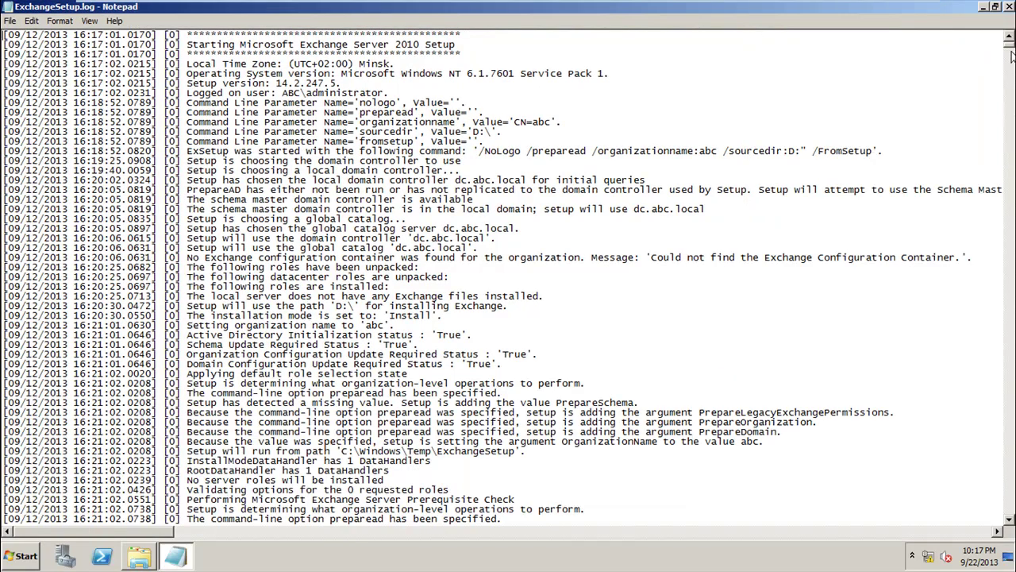
drag(1011, 51, 1010, 516)
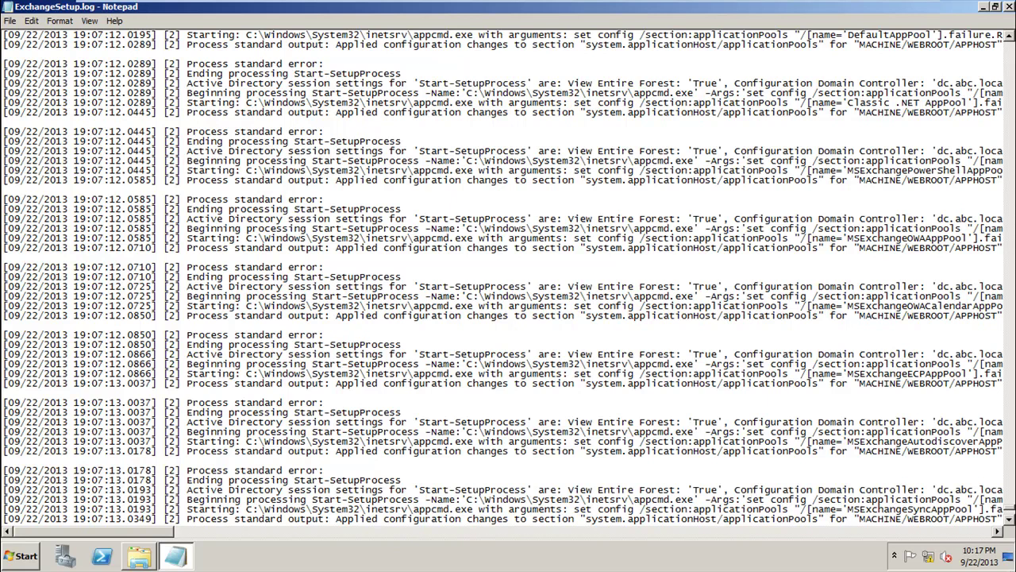
drag(1011, 513, 1011, 521)
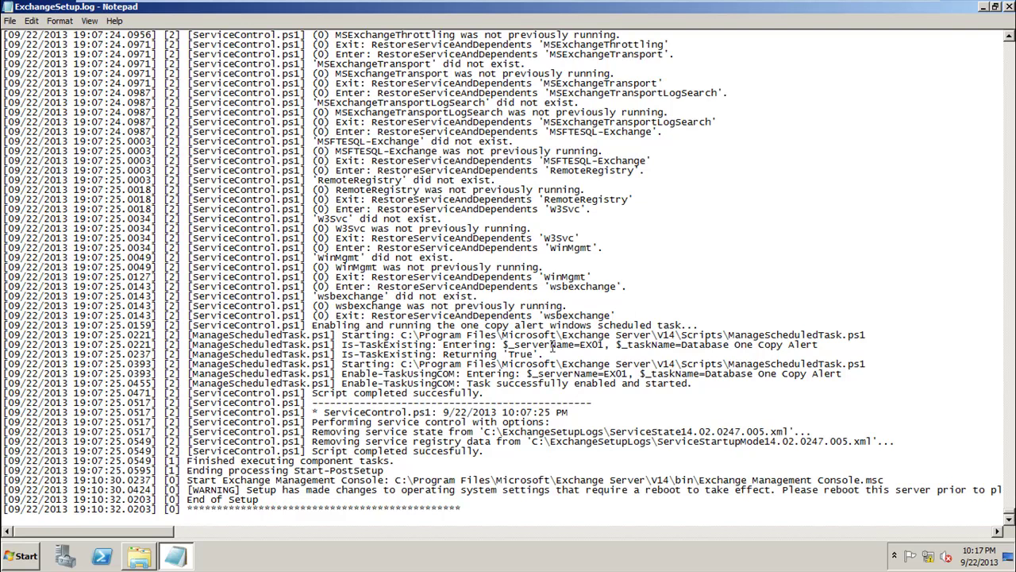
drag(469, 385, 615, 391)
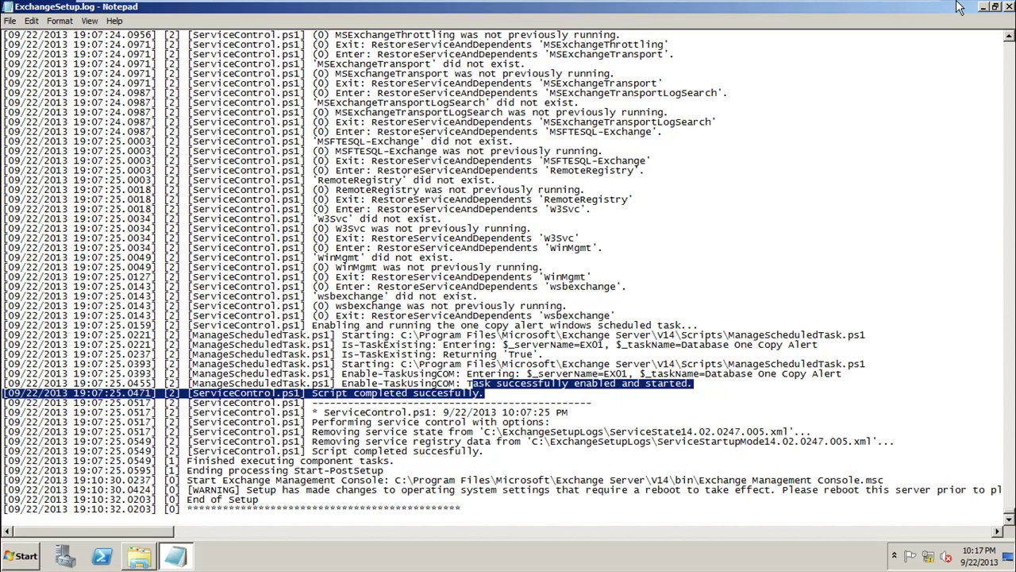
click(1008, 7)
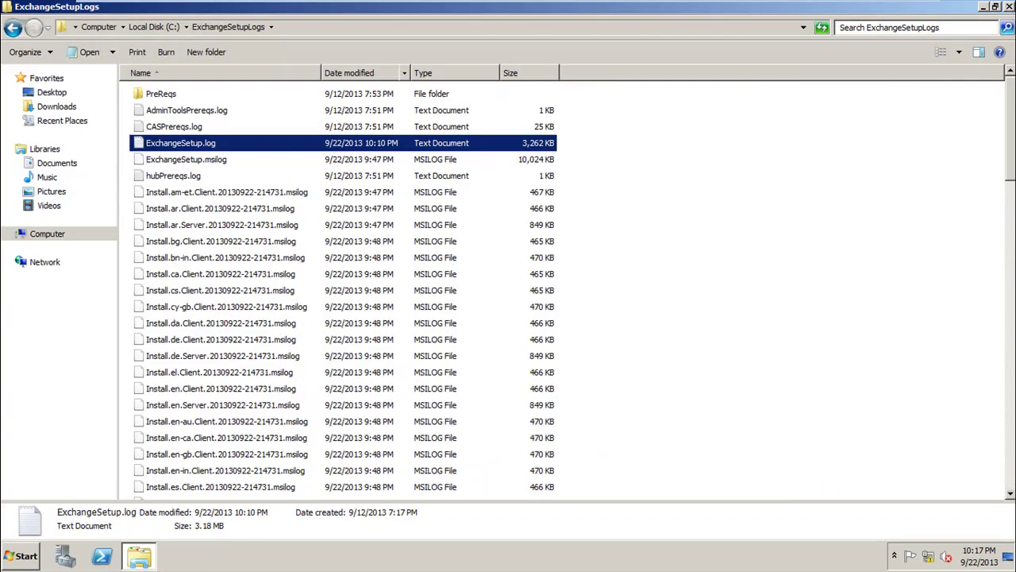
Step: Browse C:\Program Files\Microsoft\Exchange Server\V14, check ClientAccess, then open the Mailbox folder
click(153, 26)
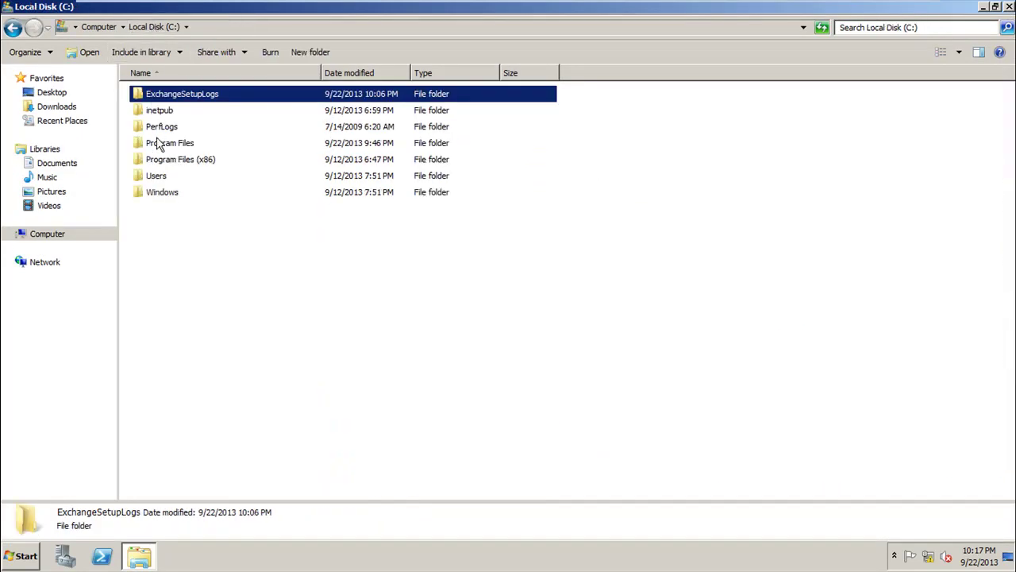
double_click(190, 147)
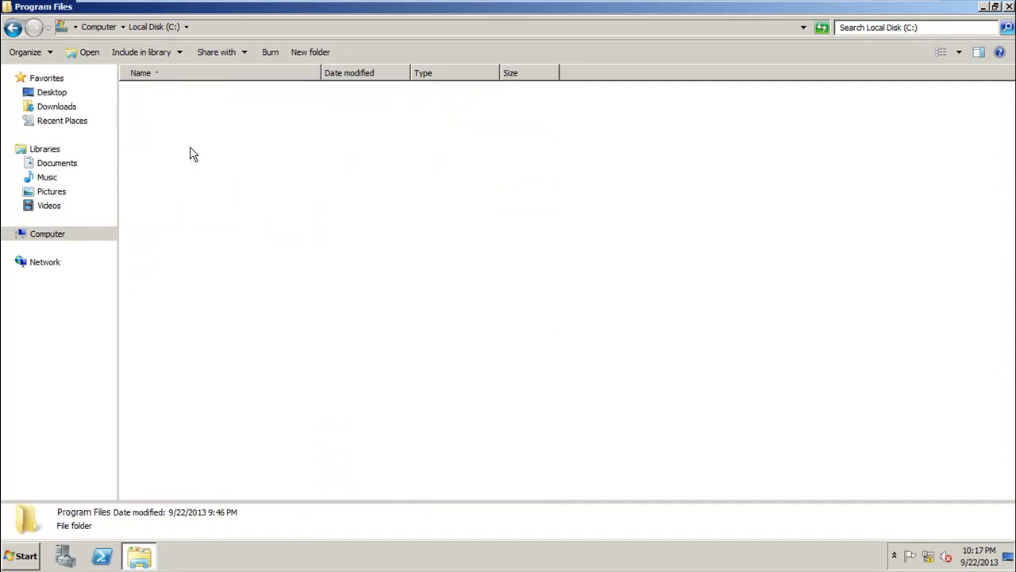
double_click(160, 129)
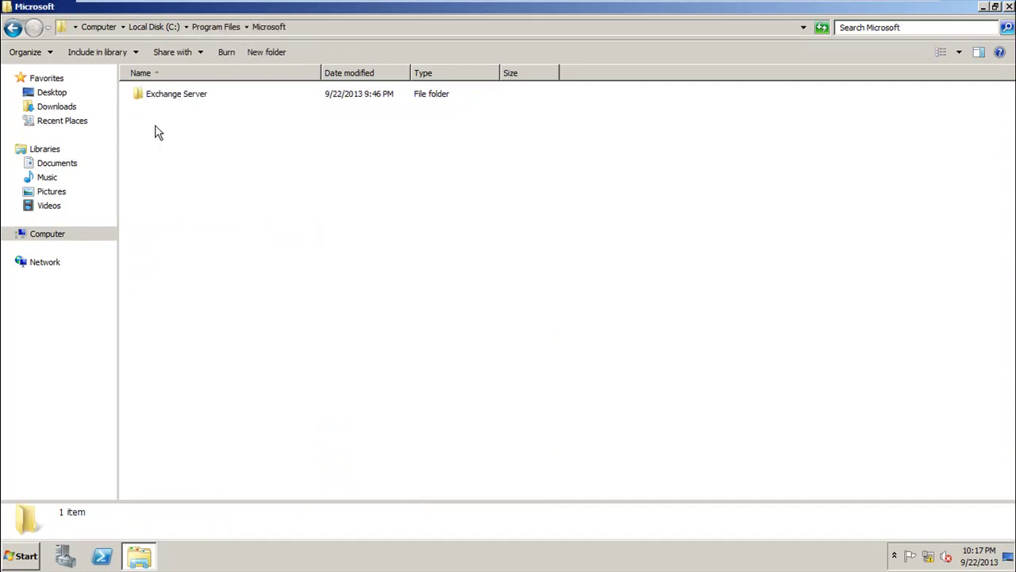
double_click(178, 100)
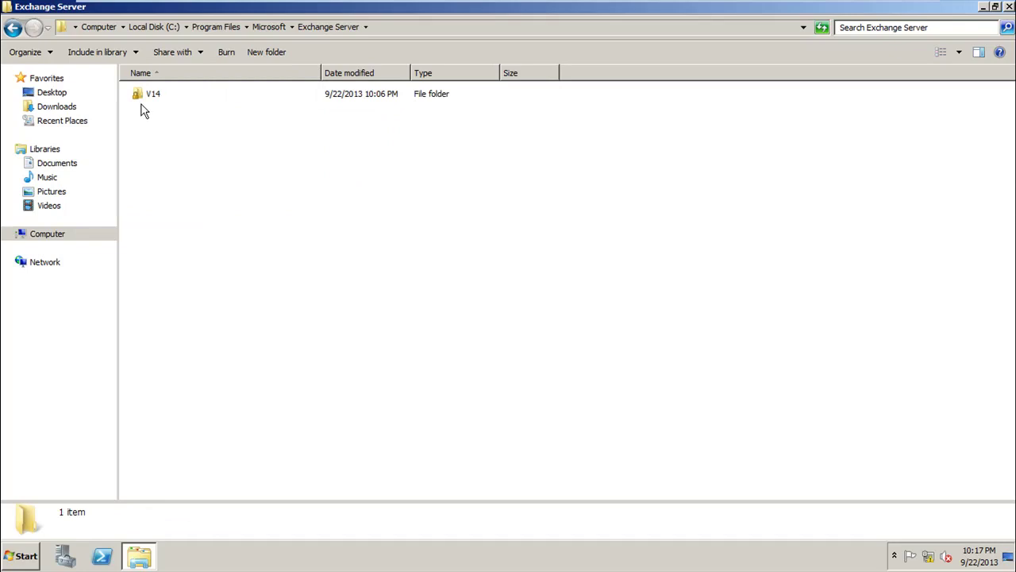
double_click(147, 95)
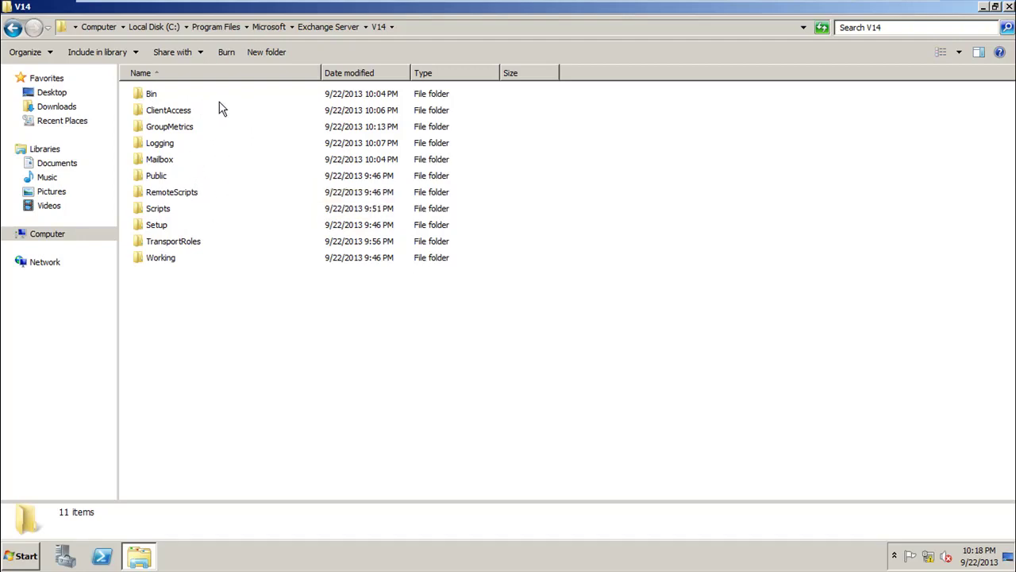
double_click(167, 111)
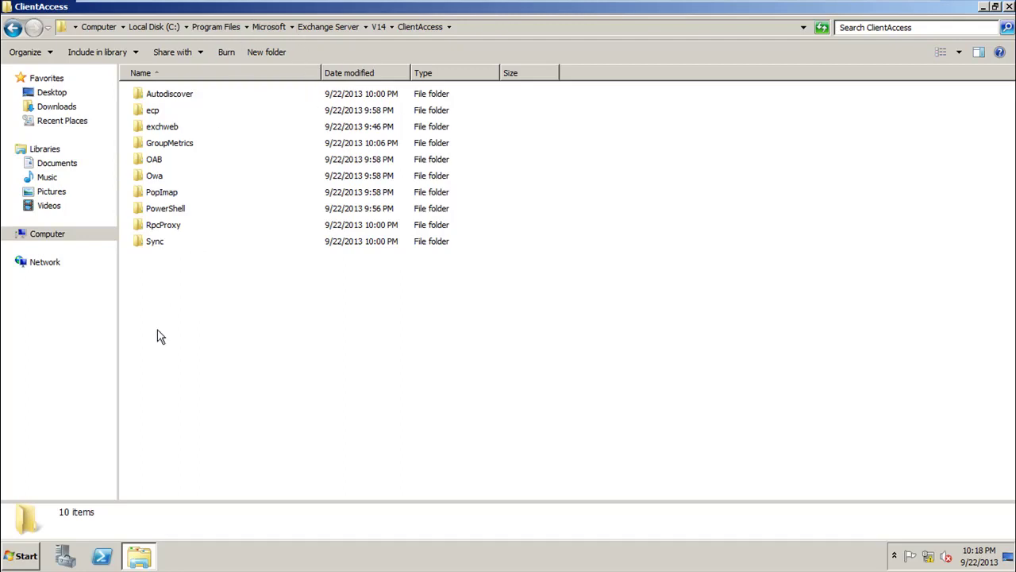
click(377, 27)
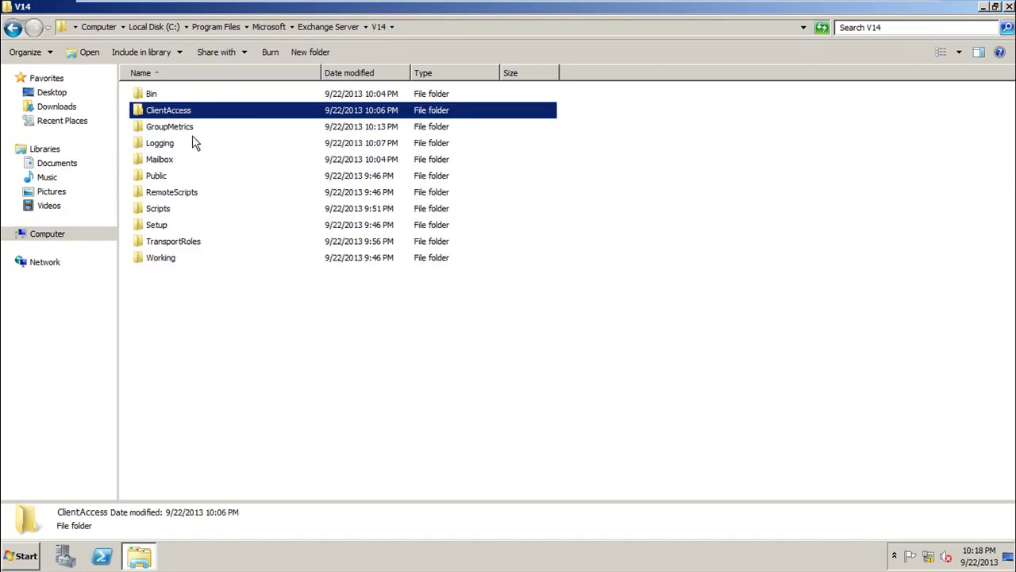
double_click(158, 165)
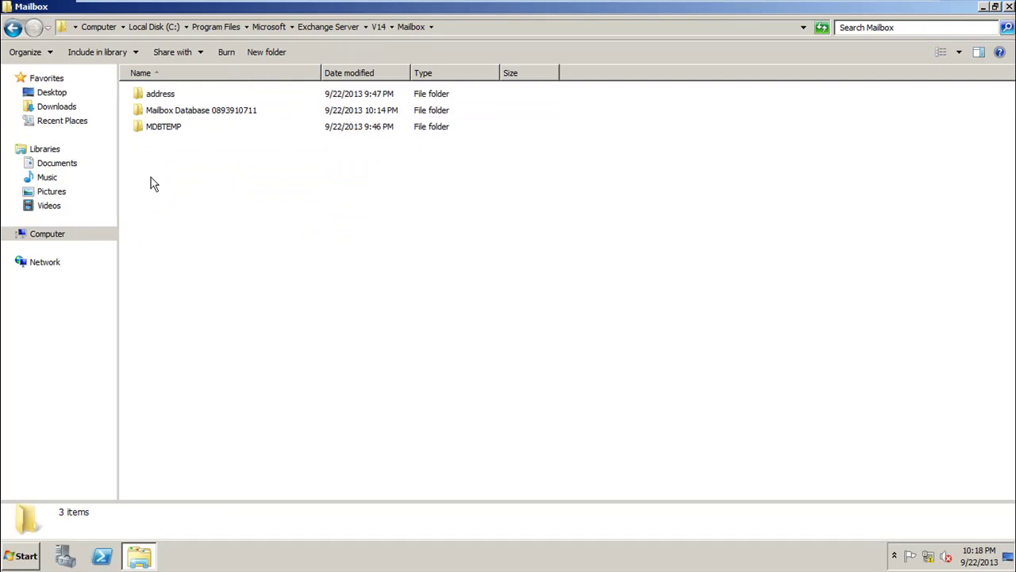
double_click(238, 114)
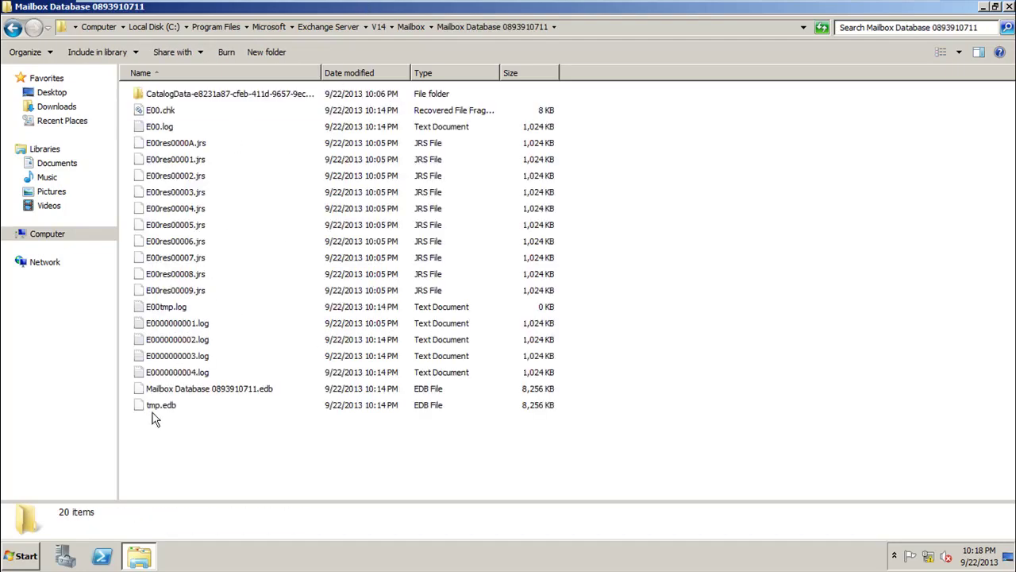
click(208, 397)
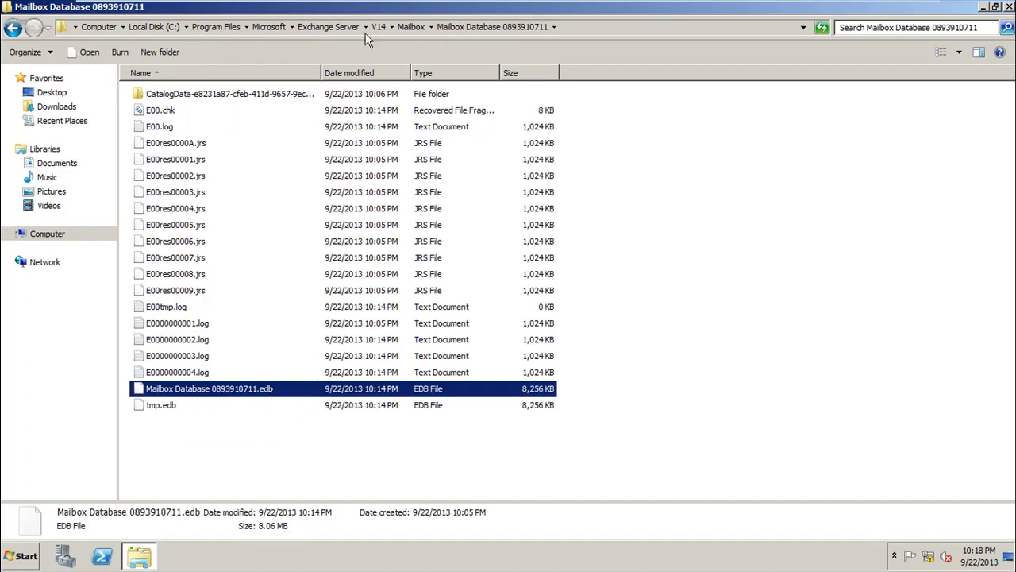
click(392, 27)
click(407, 25)
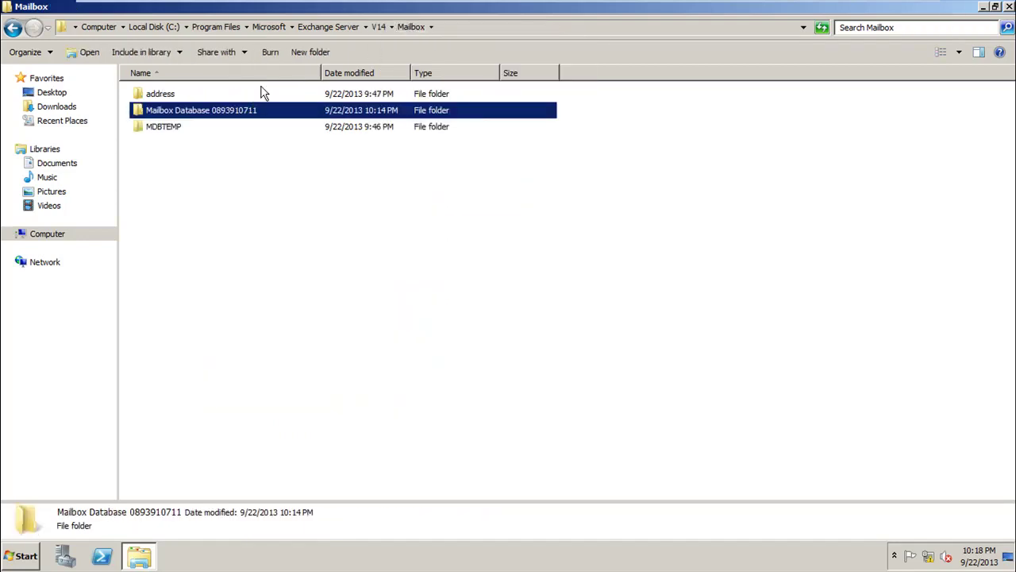
click(379, 28)
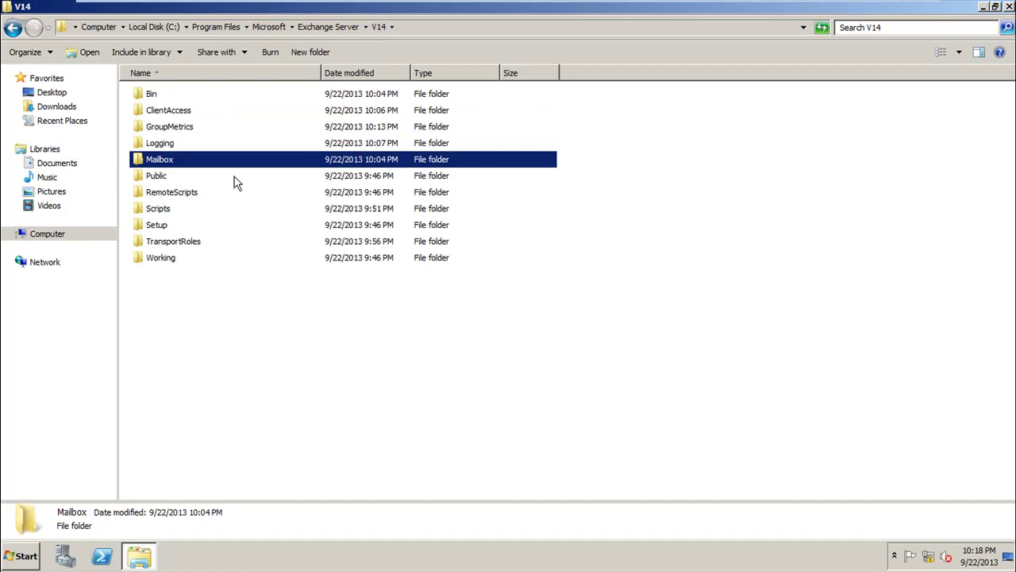
Step: Open TransportRoles, select all six subfolders, and minimize the Explorer window
double_click(162, 246)
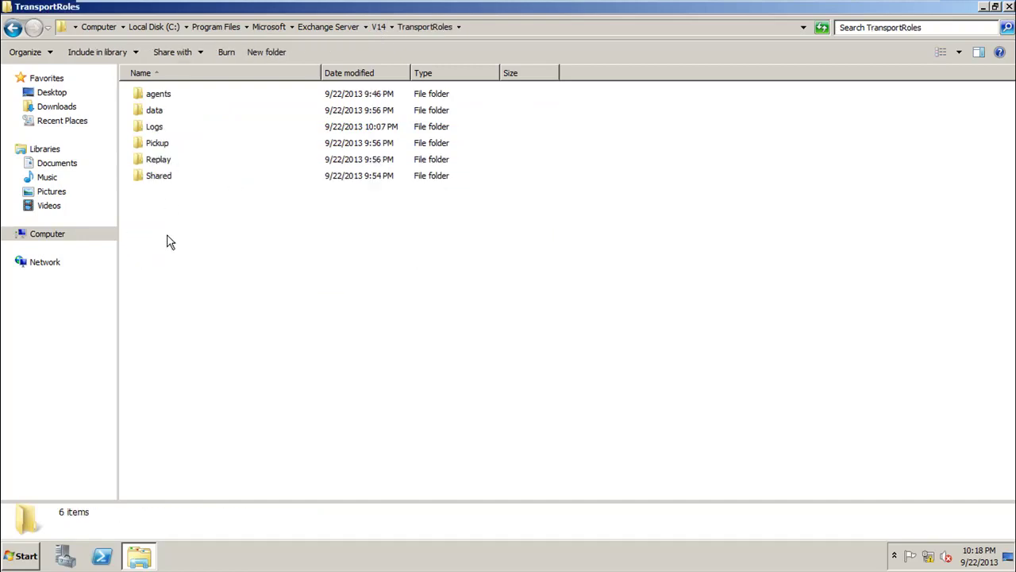
drag(170, 242, 304, 87)
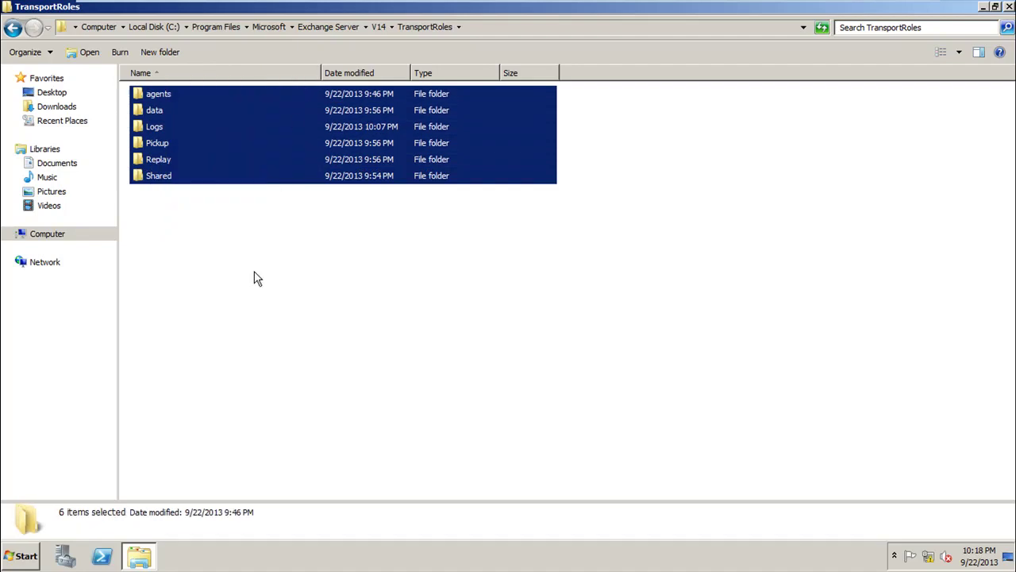
click(1008, 6)
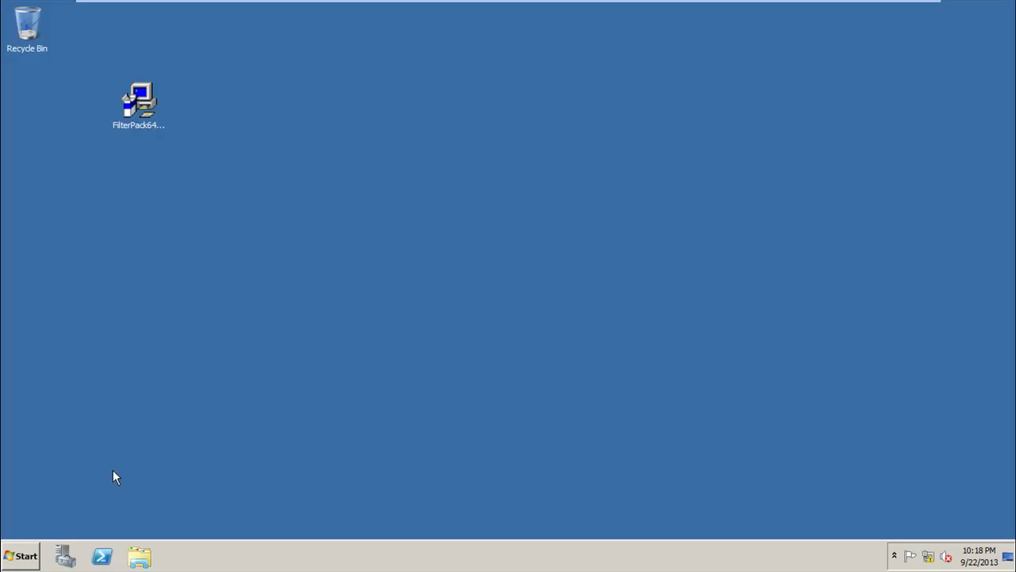
Step: Expand the Microsoft Exchange Server 2010 folder under All Programs in the Start menu
click(2, 565)
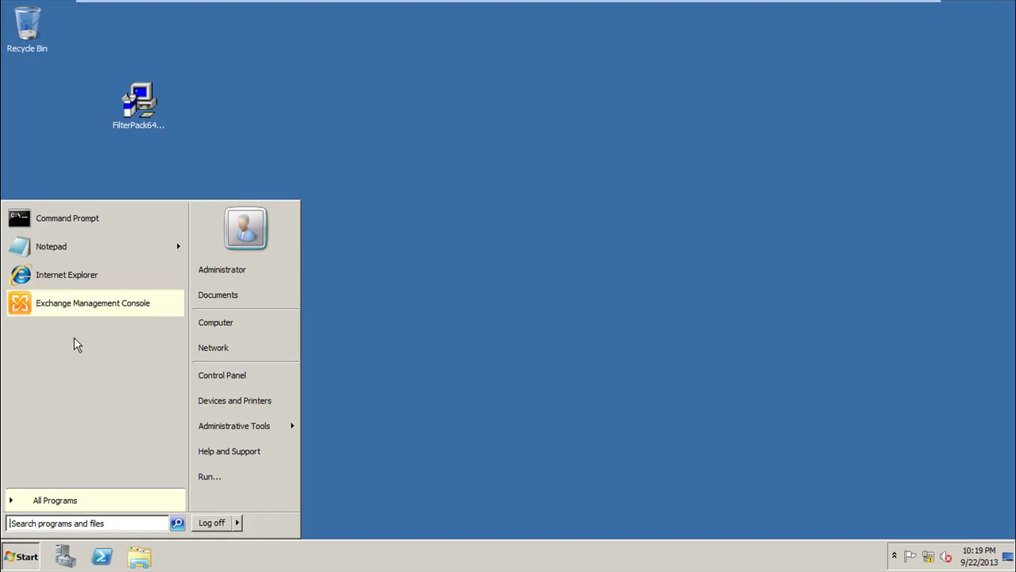
click(63, 499)
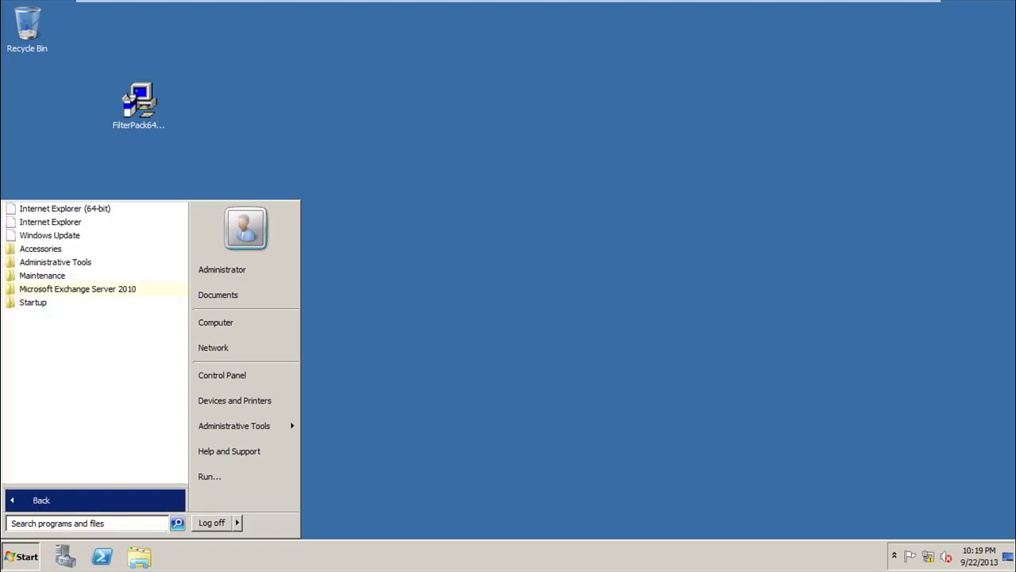
click(98, 291)
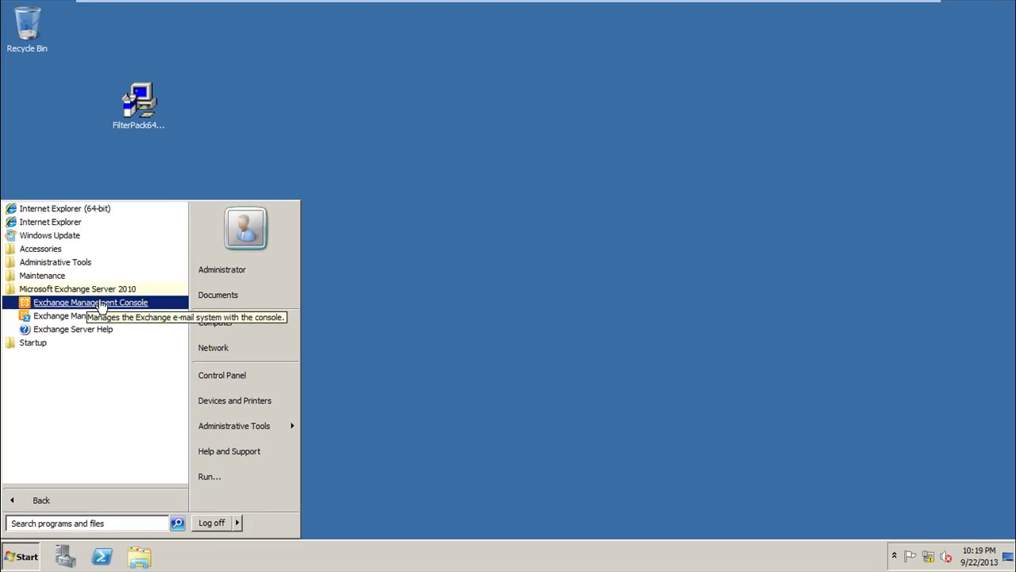
Step: Launch Exchange Management Console, dismiss the unlicensed-server warning, and expand Microsoft Exchange On-Premises
click(101, 304)
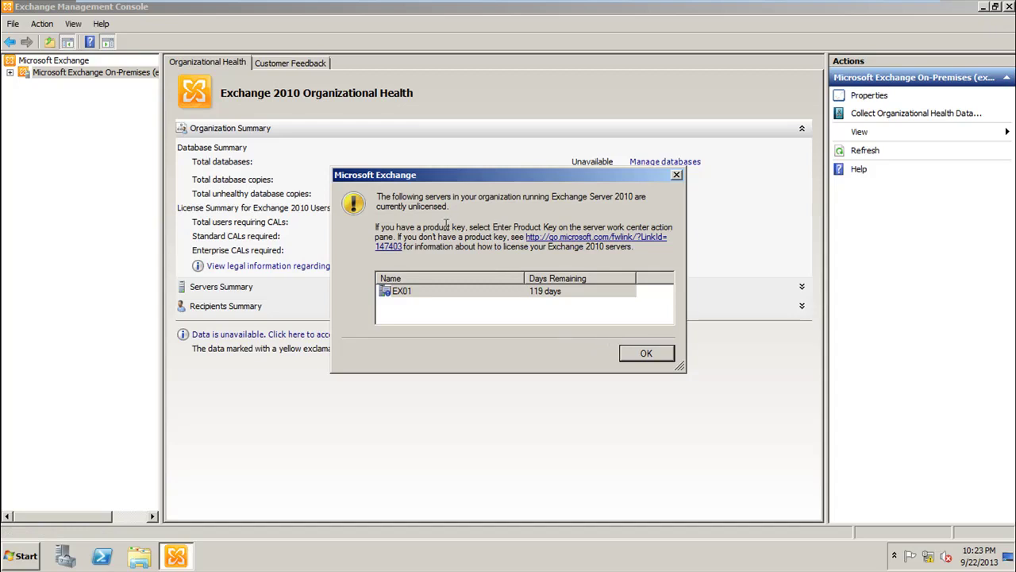
click(647, 354)
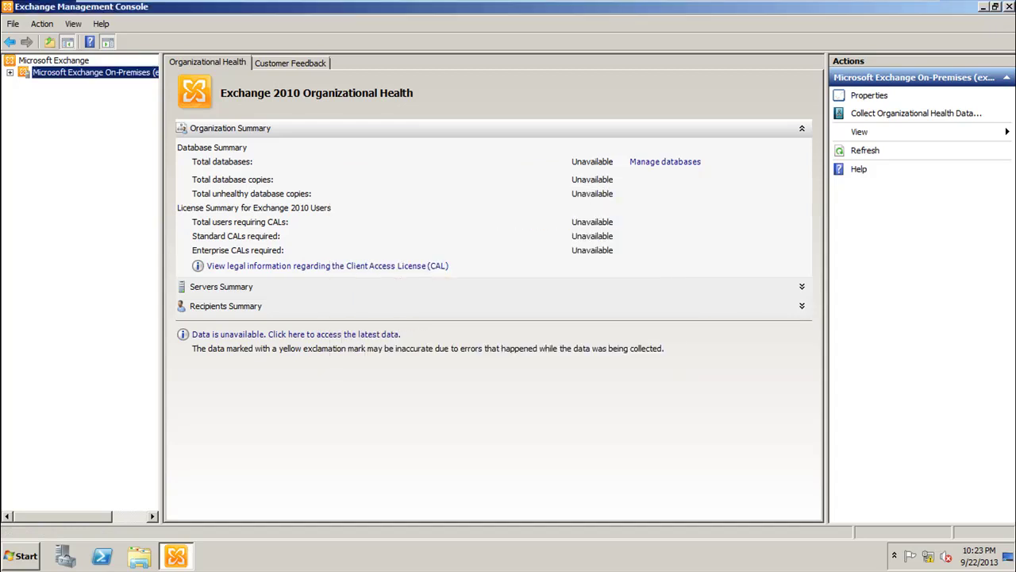
click(10, 72)
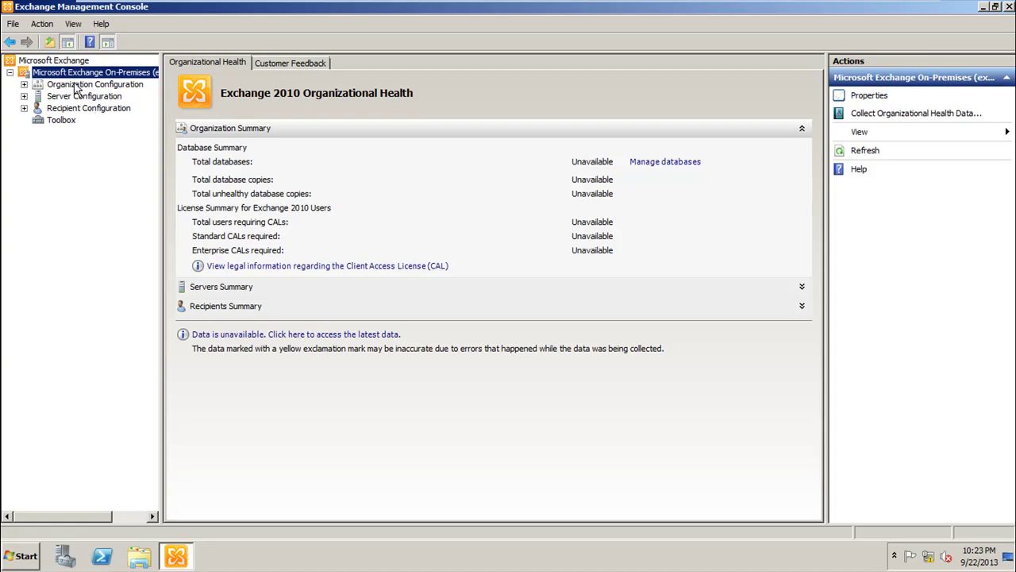
Step: Browse Organization, Server and Recipient Configuration, ending on the Toolbox list of Exchange tools
click(75, 89)
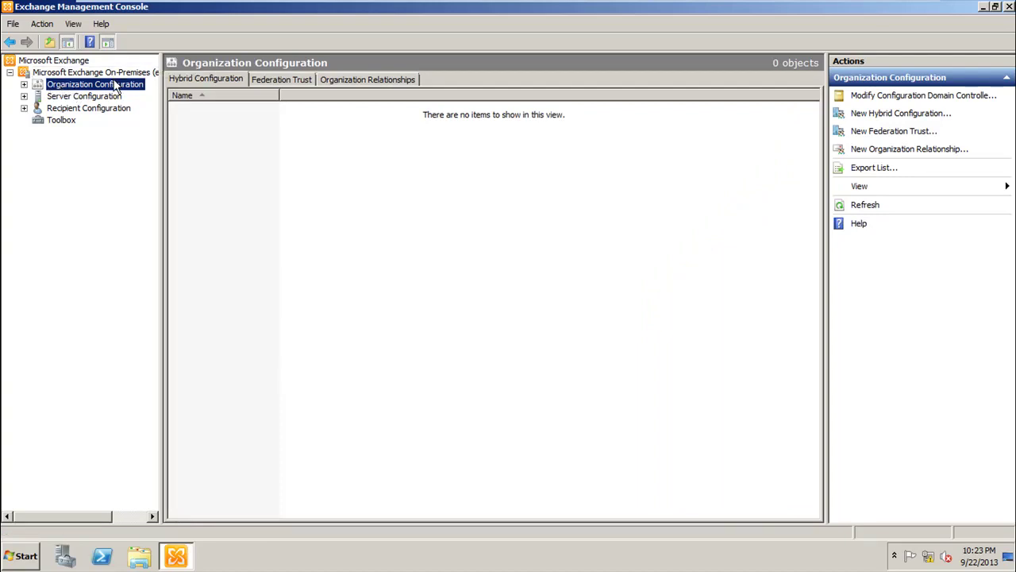
click(97, 96)
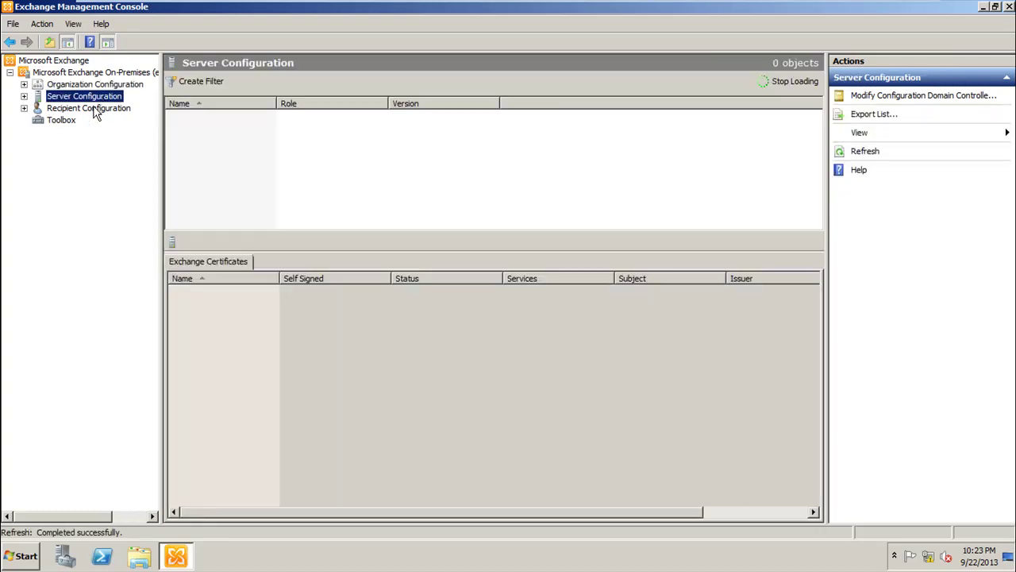
click(80, 112)
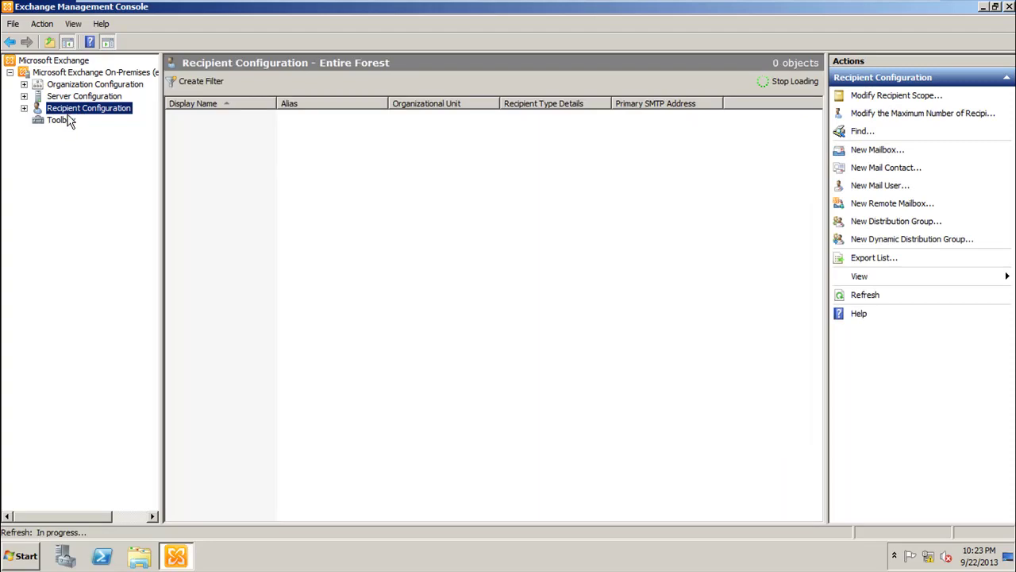
click(65, 120)
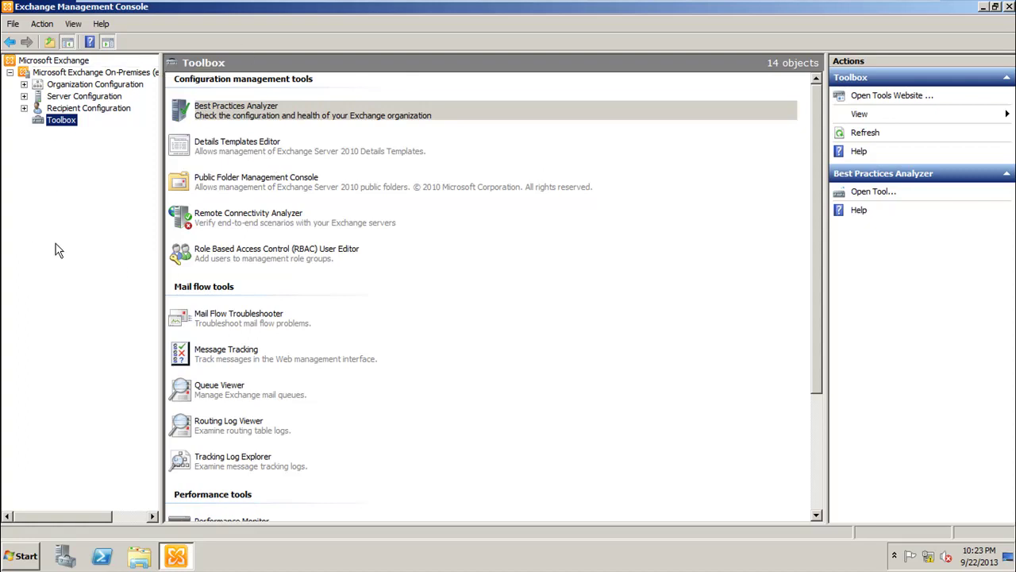
click(4, 566)
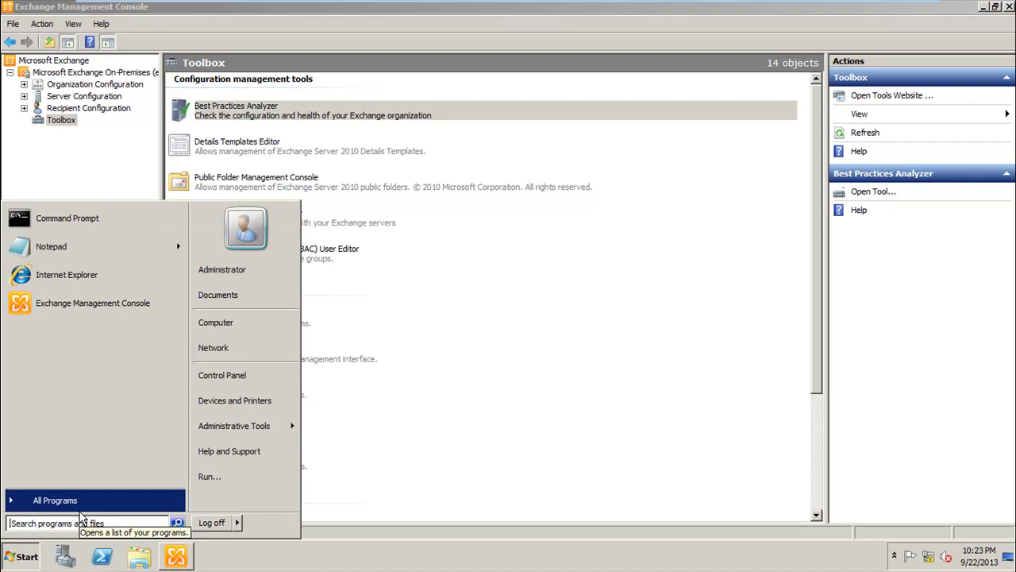
Step: Launch Exchange Management Shell from the Microsoft Exchange Server 2010 program folder
click(80, 508)
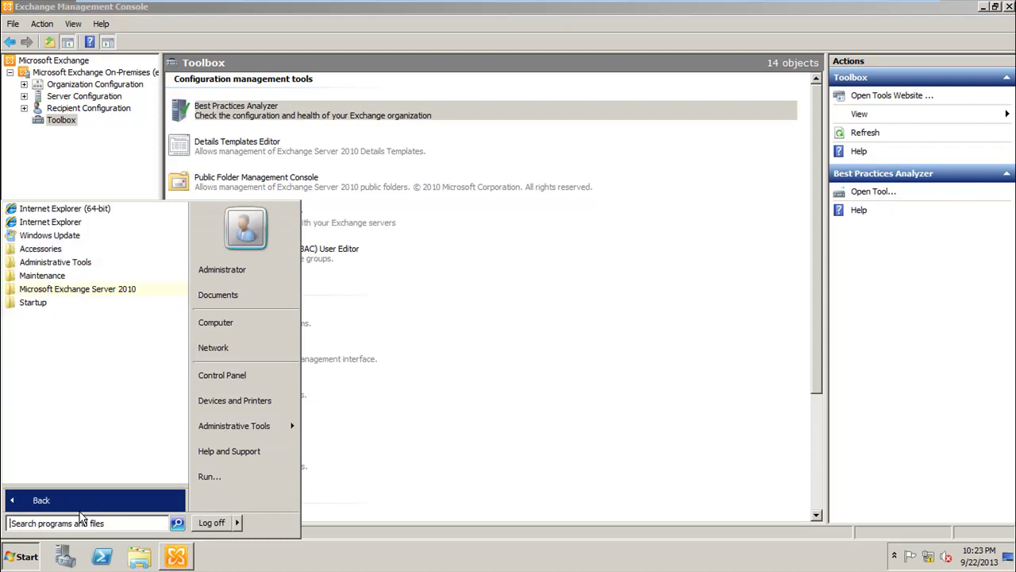
click(79, 290)
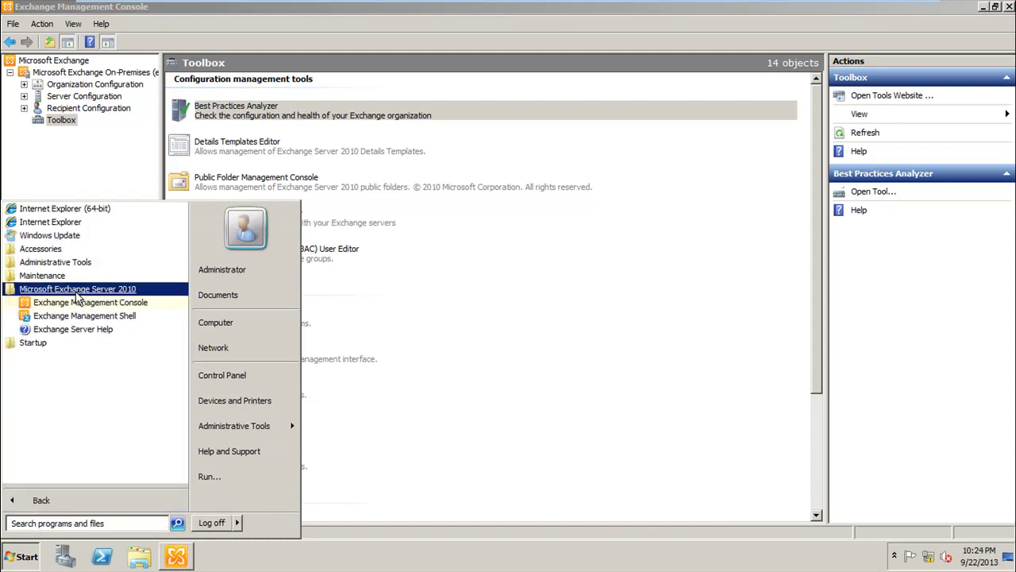
click(111, 320)
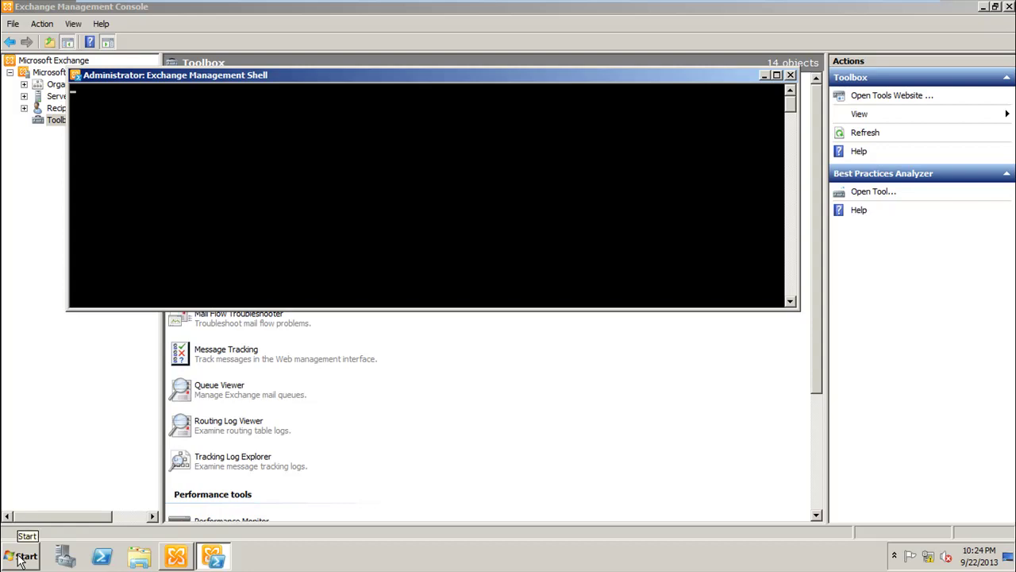
click(20, 561)
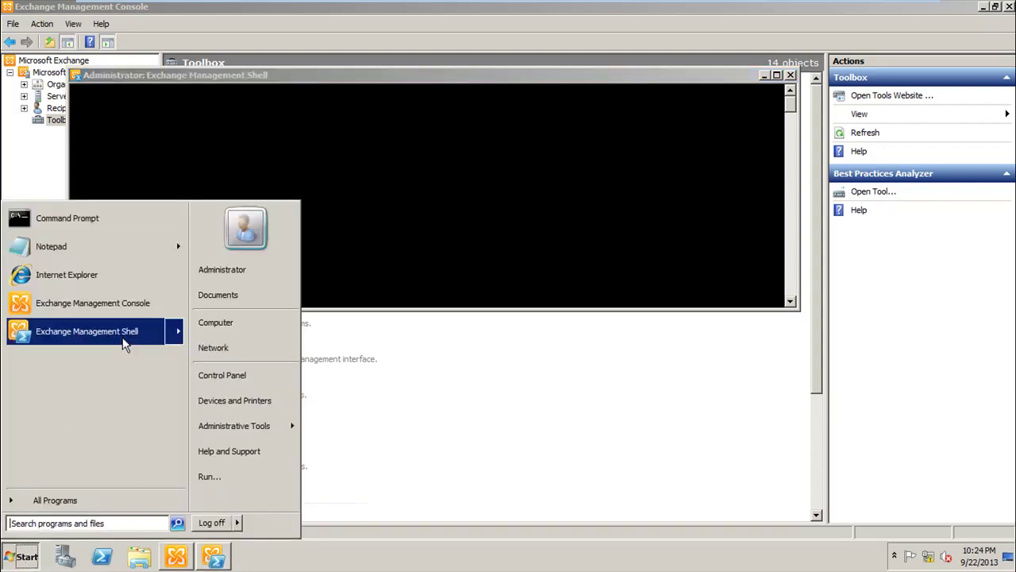
Step: Launch Internet Explorer, postpone the IE 8 setup, and maximize the window
click(122, 269)
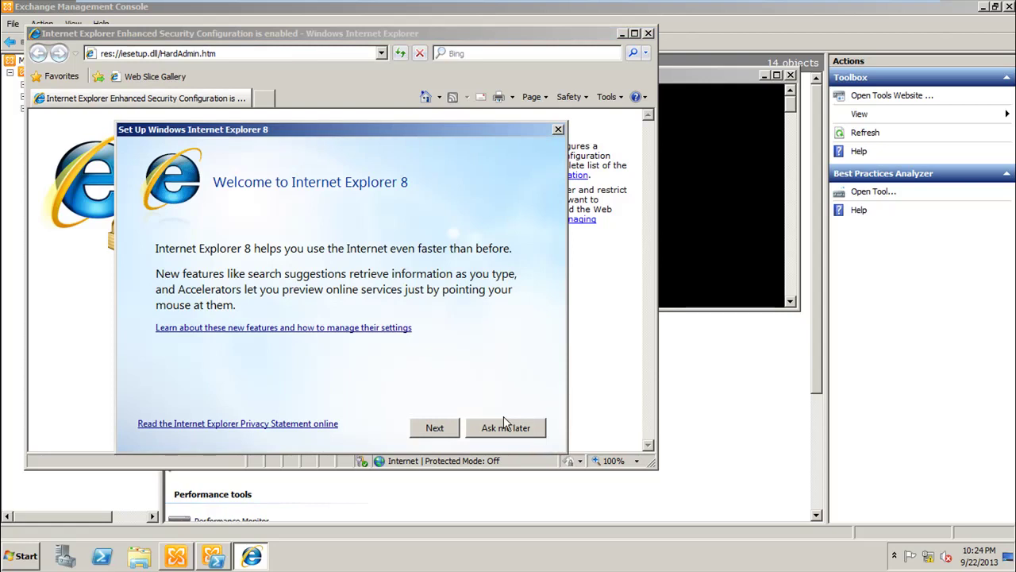
click(505, 426)
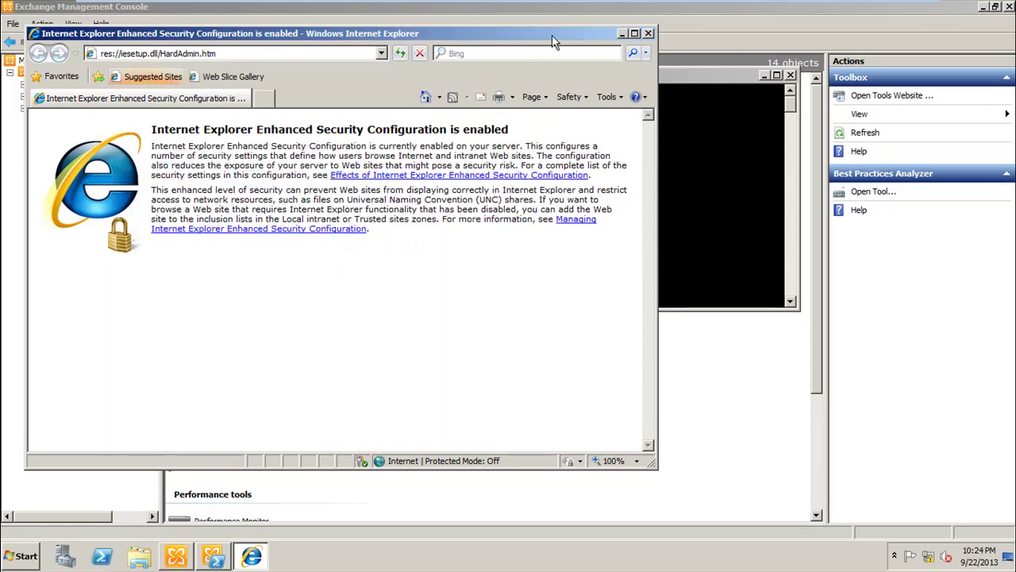
double_click(552, 37)
click(308, 28)
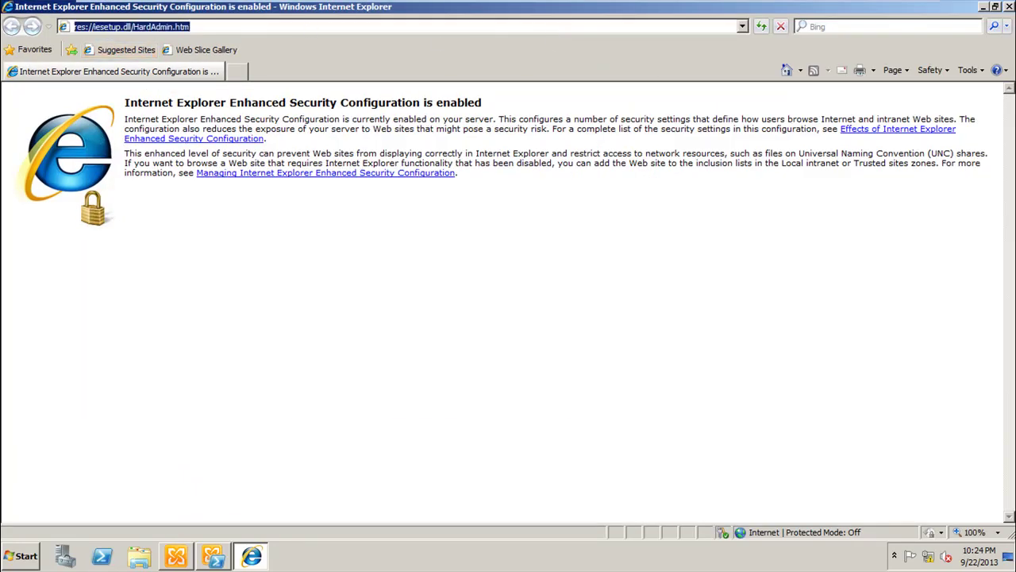
text(https://)
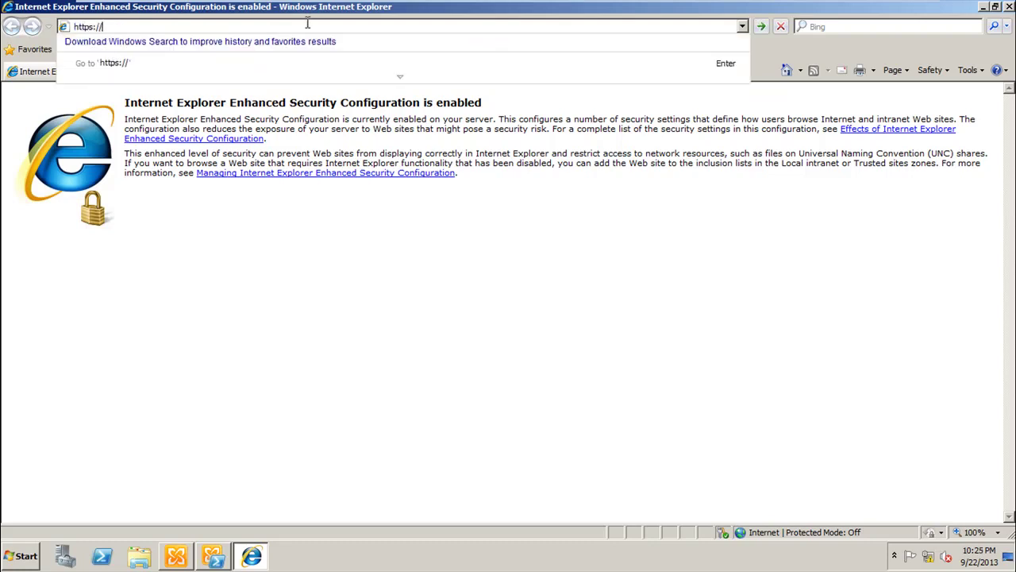
text(ex)
text(01/ecp)
key(Return)
click(528, 290)
click(545, 319)
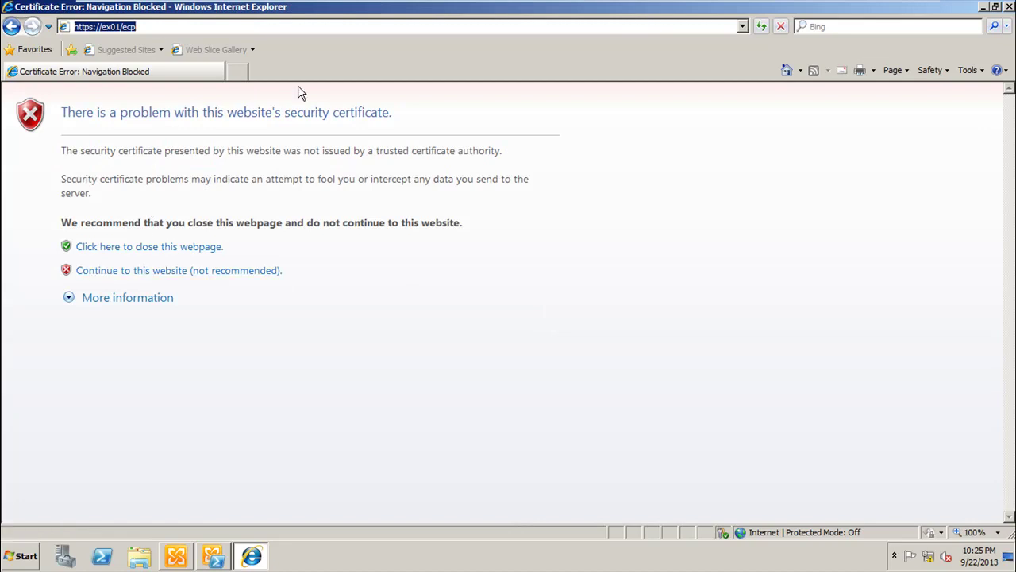
click(156, 282)
click(168, 271)
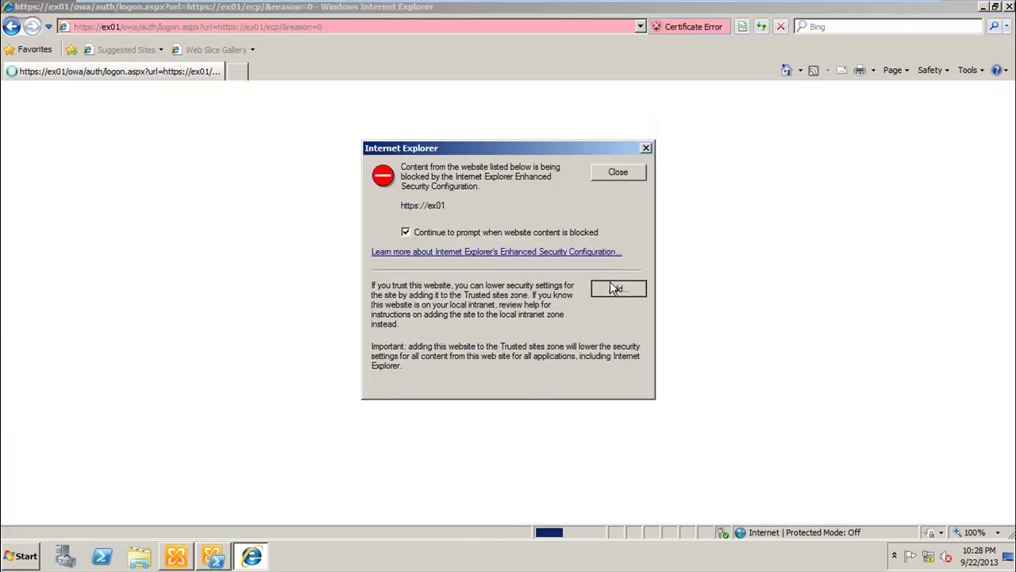
click(618, 288)
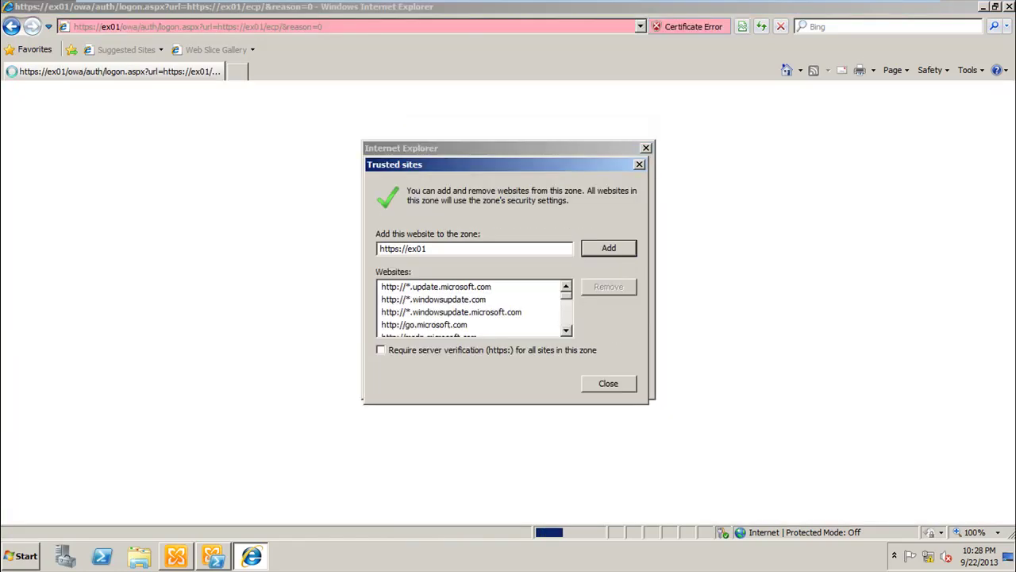
click(615, 249)
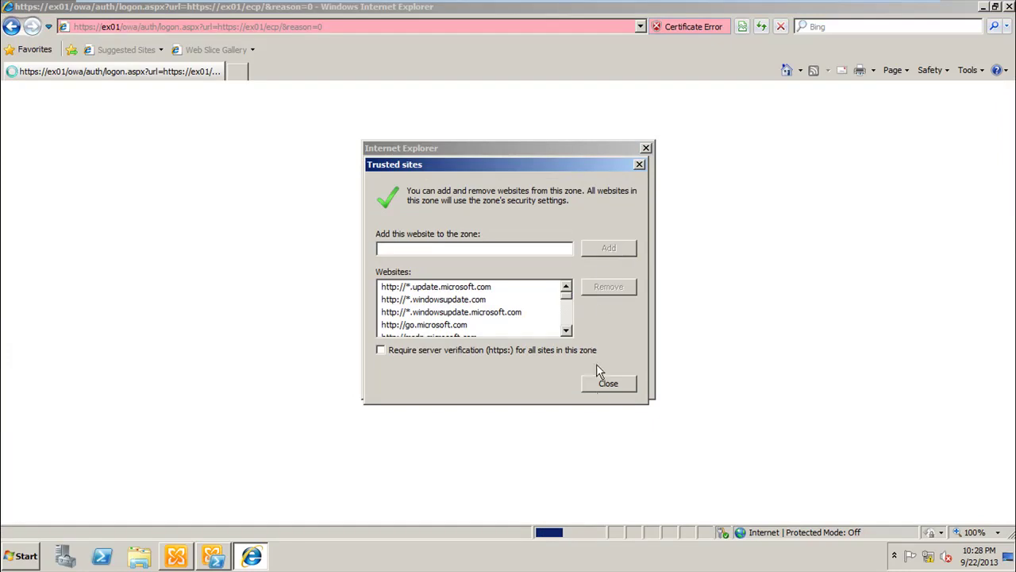
click(601, 389)
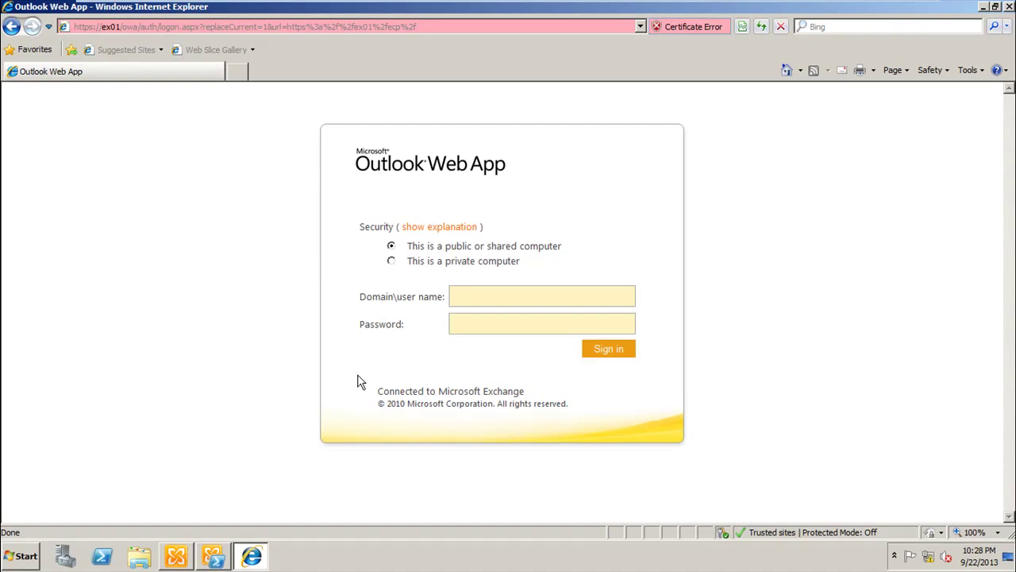
click(66, 555)
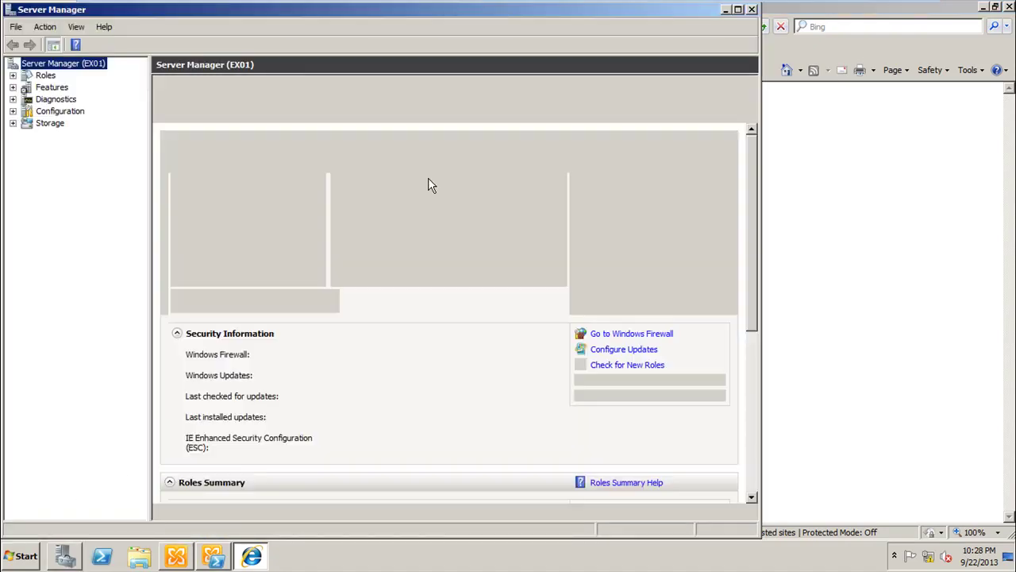
double_click(485, 10)
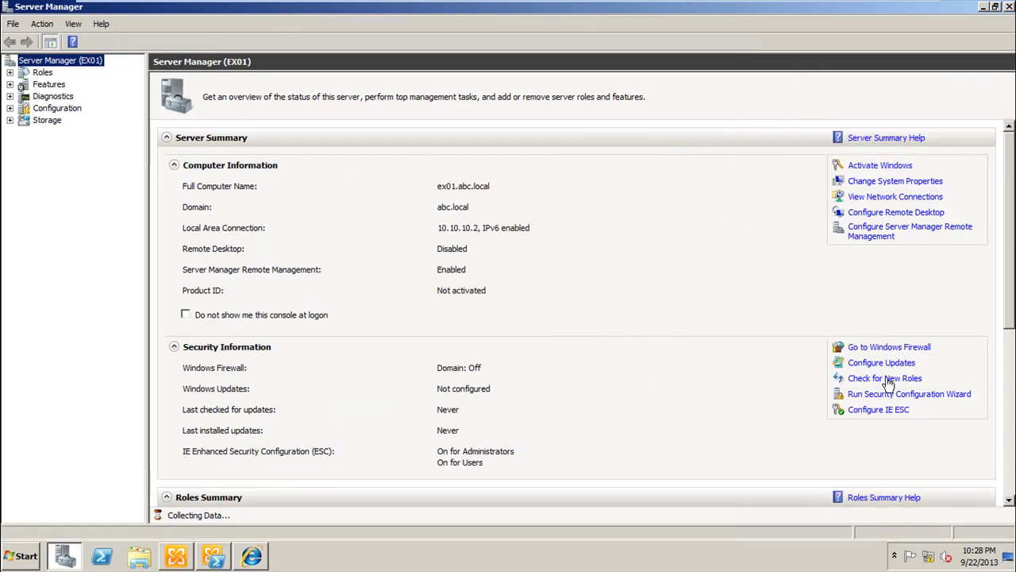
Step: Turn IE Enhanced Security Configuration Off for Administrators and Users, then close Server Manager
click(881, 410)
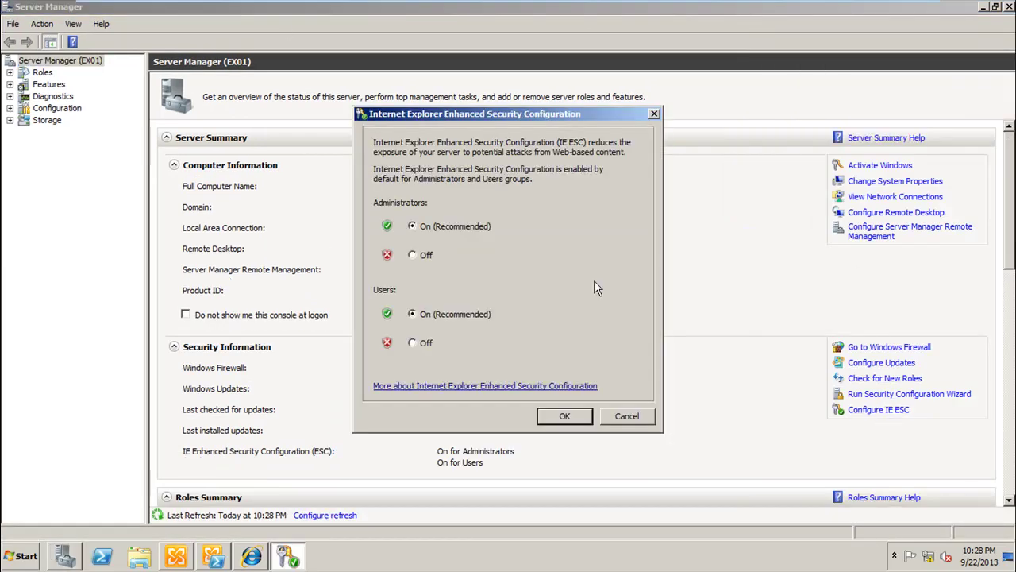
click(420, 256)
click(429, 343)
click(569, 419)
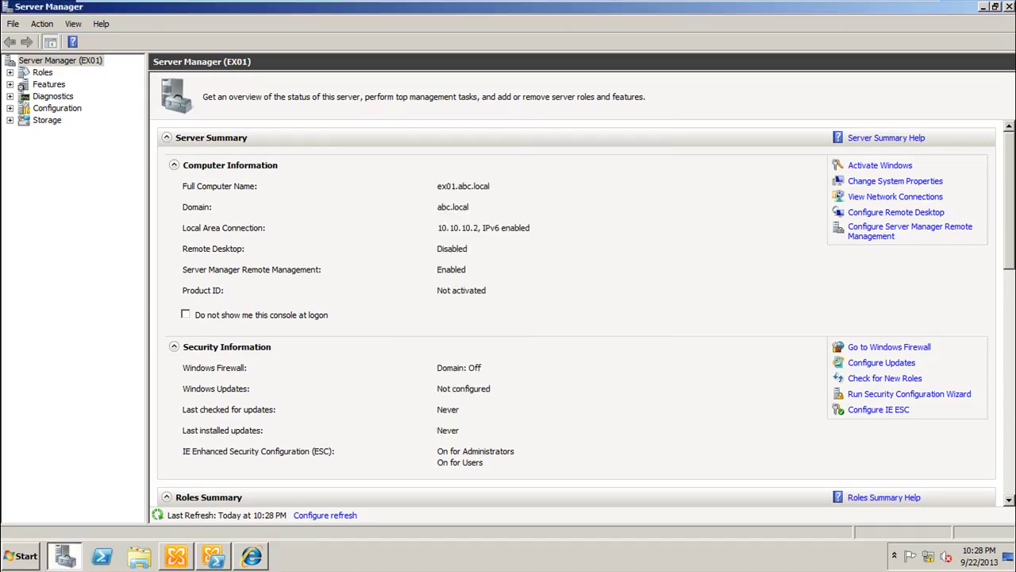
click(1009, 6)
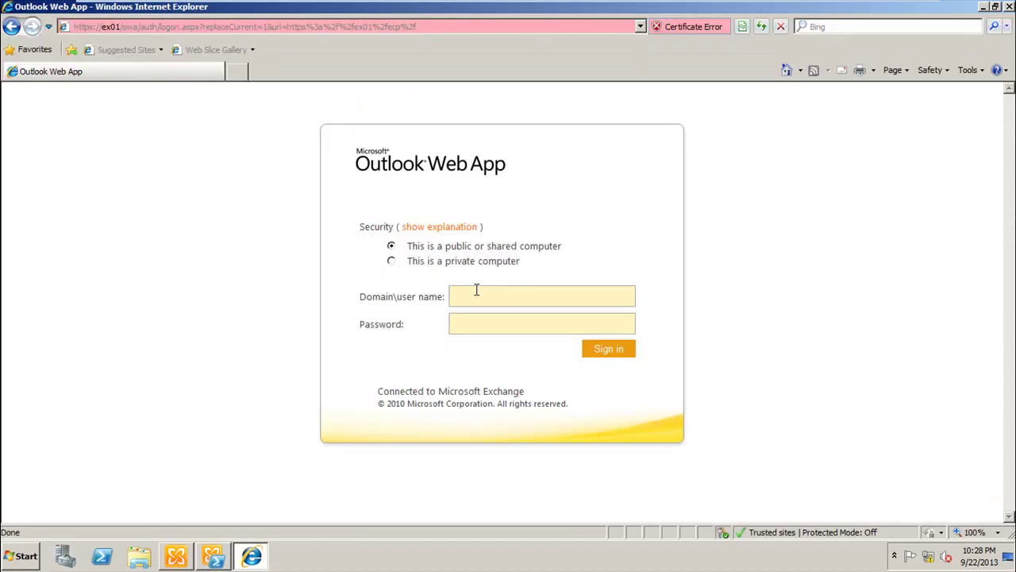
Step: Sign in as the domain administrator and accept English (United States) with the Minsk time zone
text(abc\administrator)
key(Tab)
text(P@ssw0rd)
key(Return)
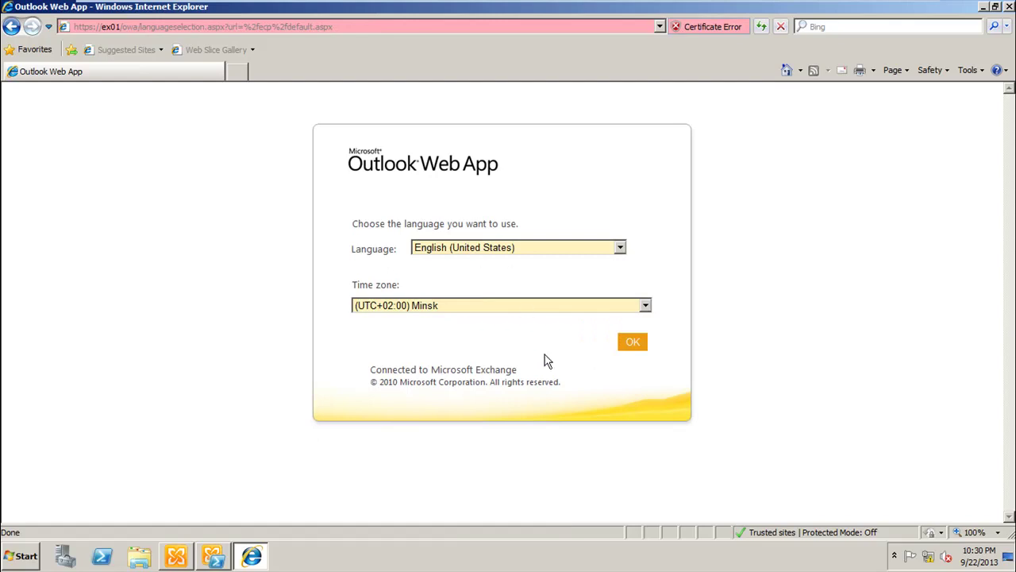
click(631, 343)
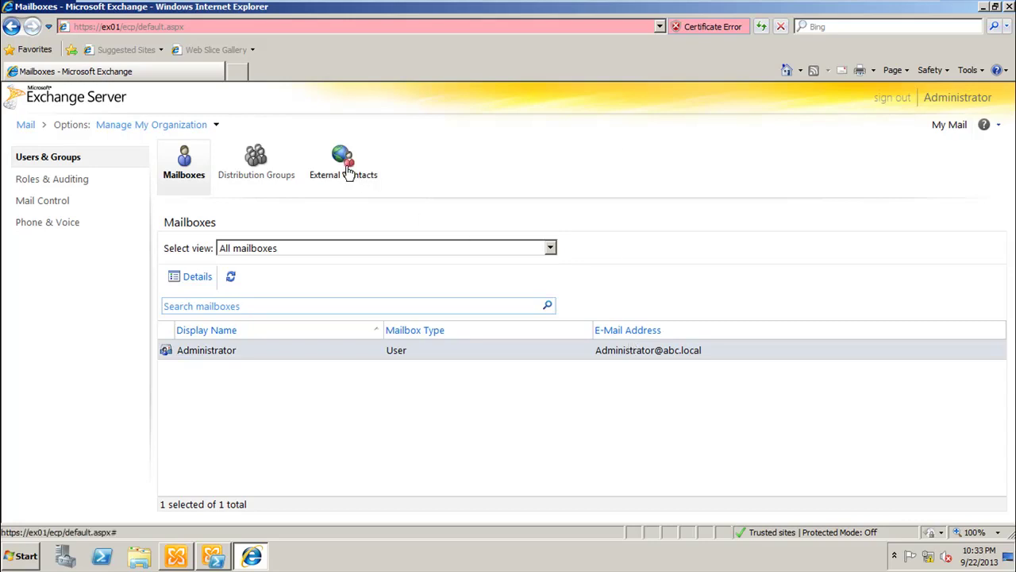
click(113, 127)
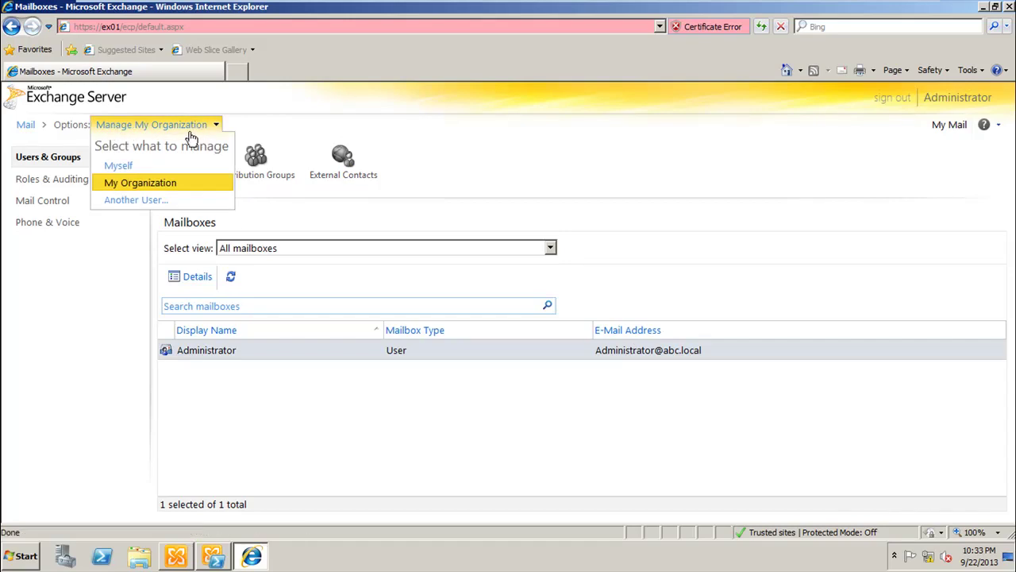
click(290, 132)
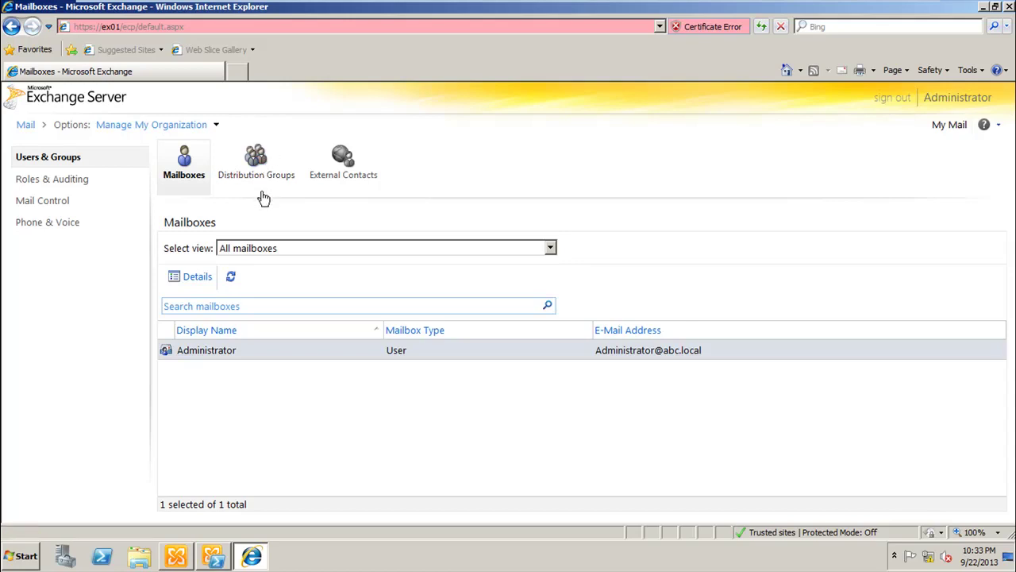
click(254, 179)
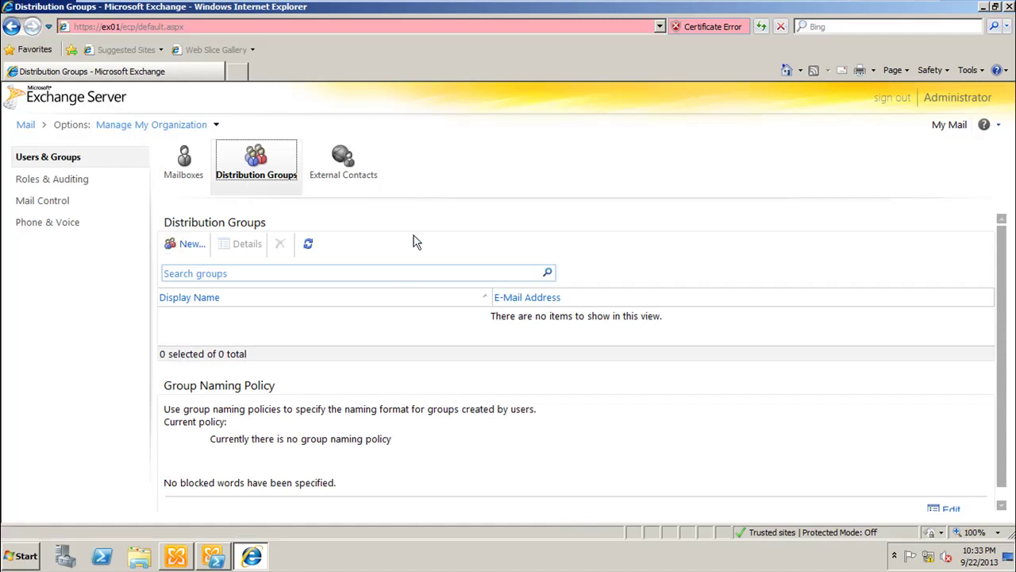
click(151, 125)
click(184, 165)
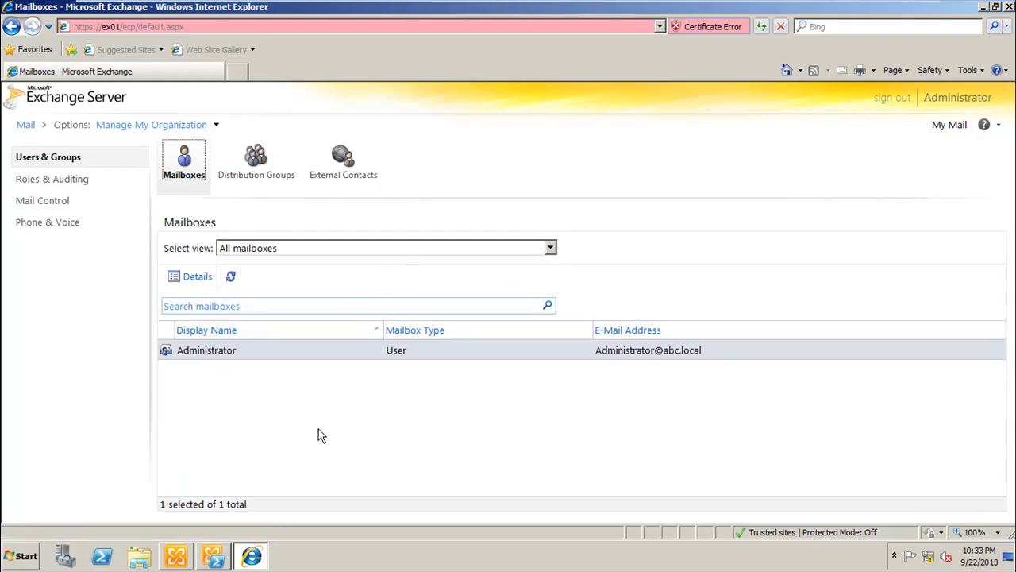
Step: Minimize Internet Explorer and the Exchange Management Shell, then start Best Practices Analyzer from the Toolbox
click(252, 555)
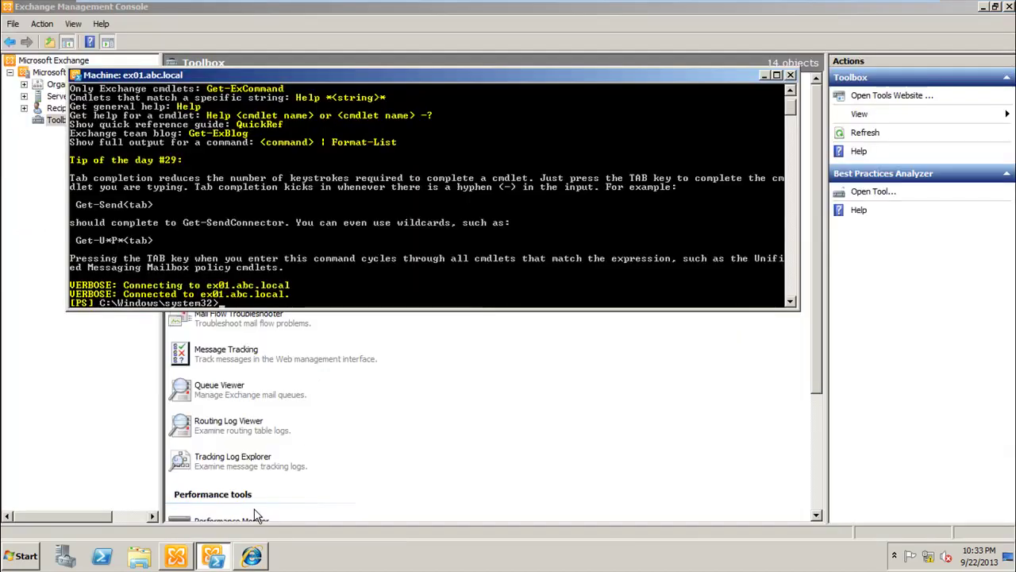
click(214, 557)
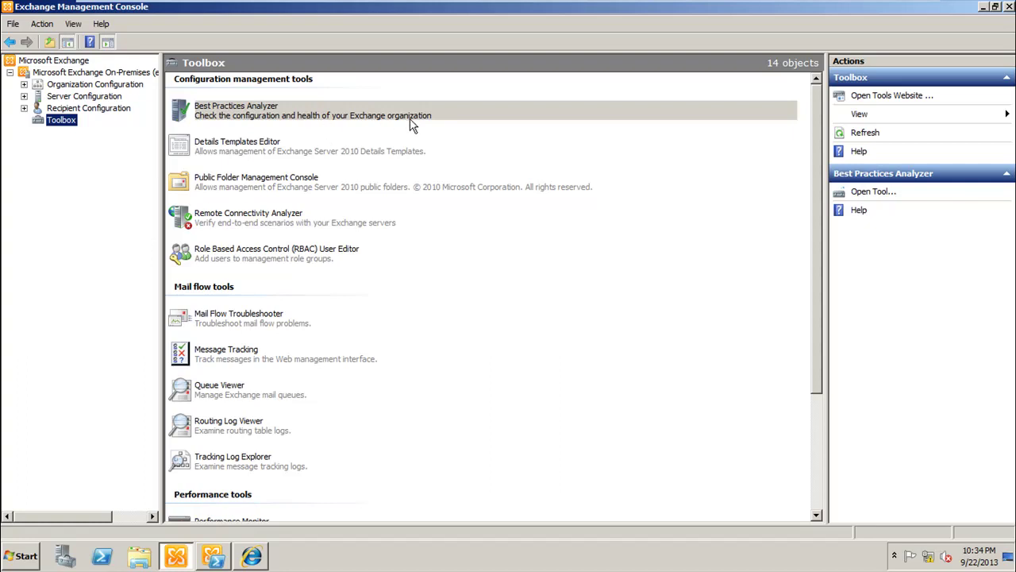
click(254, 117)
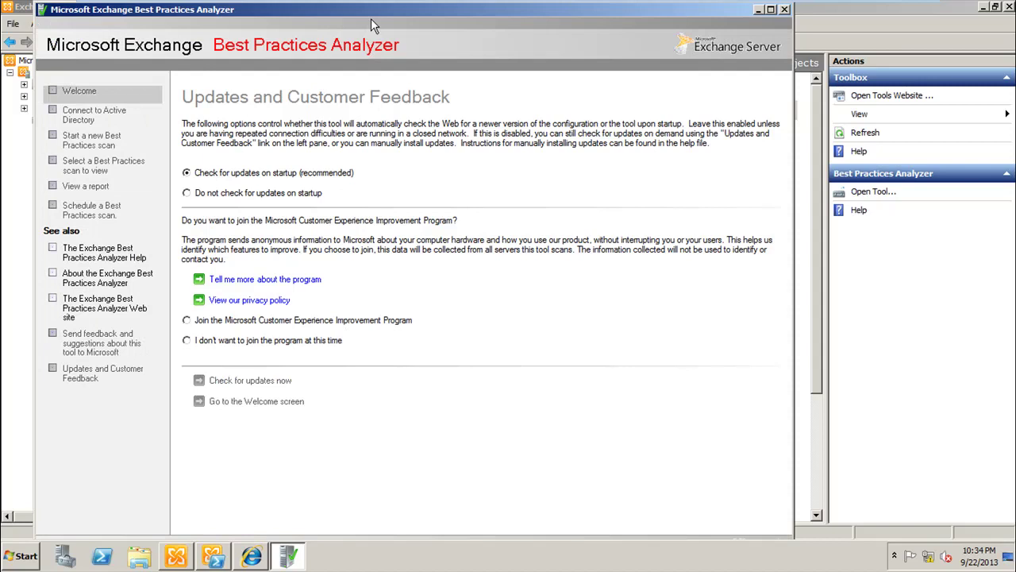
Step: Maximize the analyzer, turn off startup update checks, decline the improvement program, and return to Welcome
double_click(356, 16)
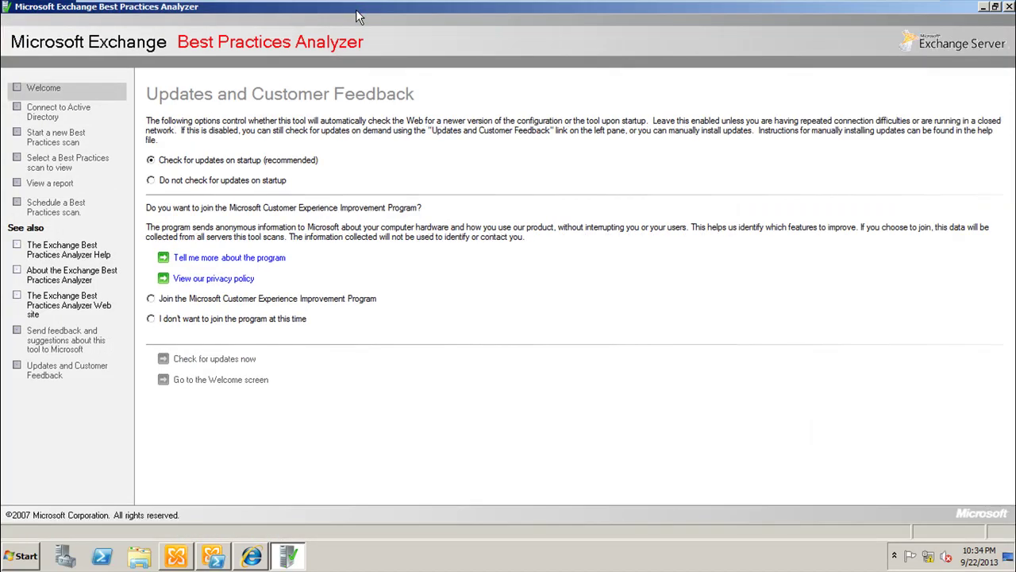
click(190, 182)
click(185, 321)
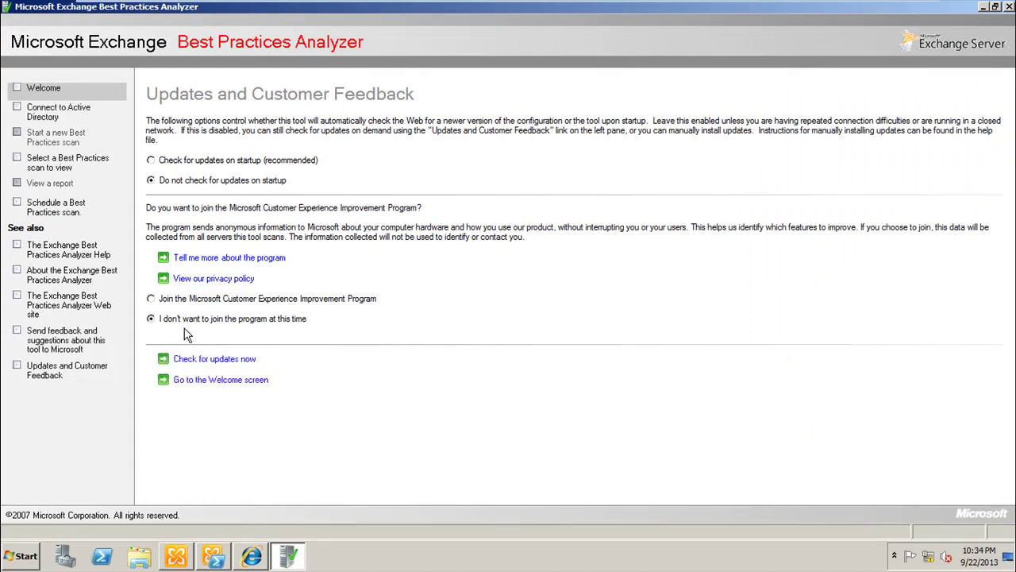
click(234, 382)
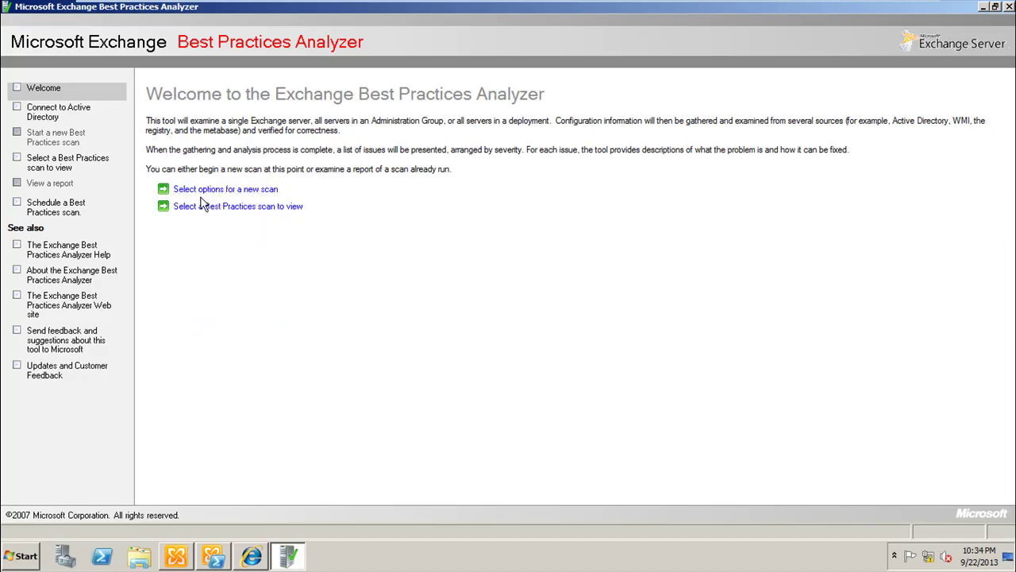
Step: Start a new scan setup and connect to the DC Active Directory server
click(259, 191)
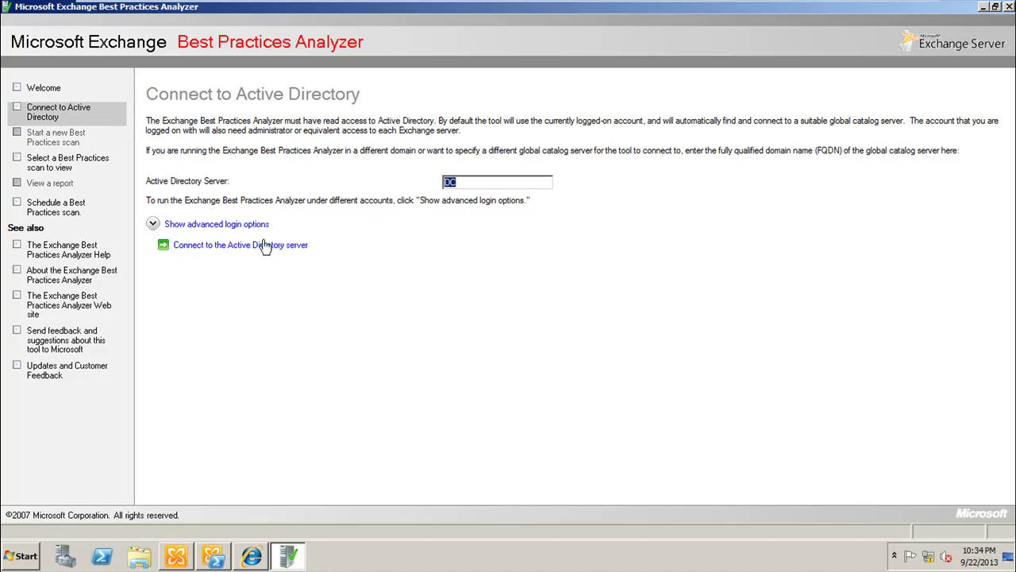
click(225, 227)
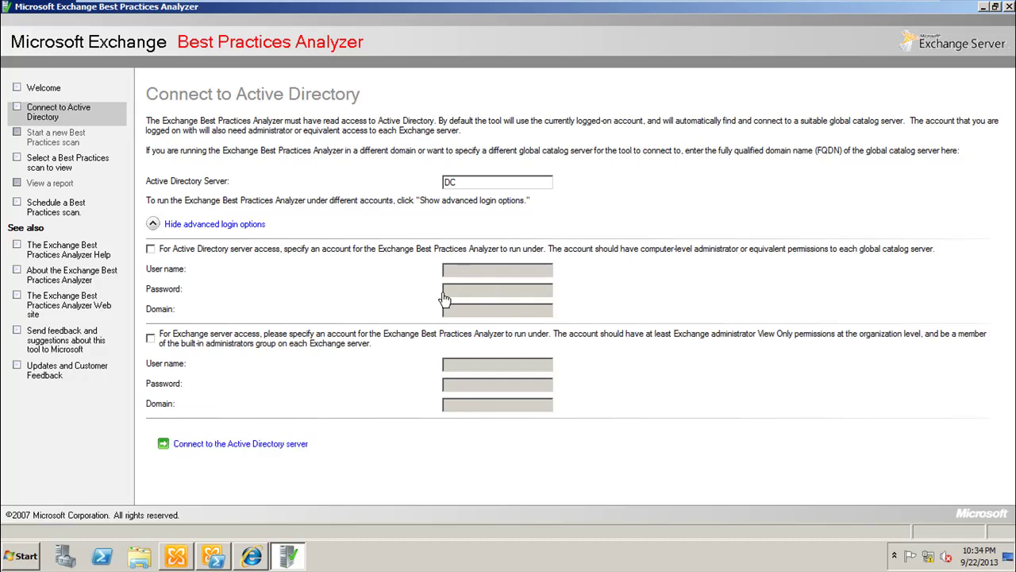
click(244, 224)
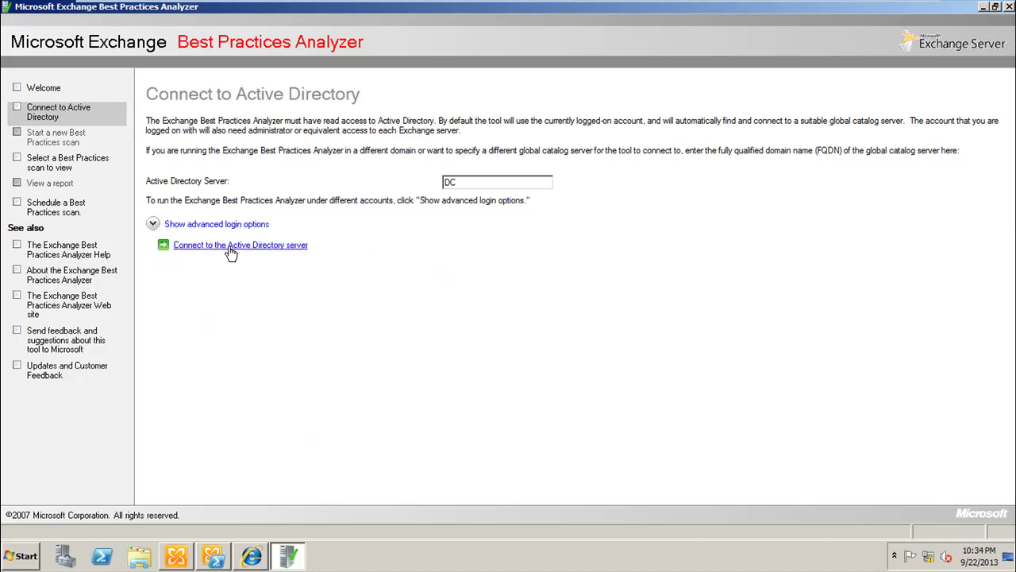
click(229, 249)
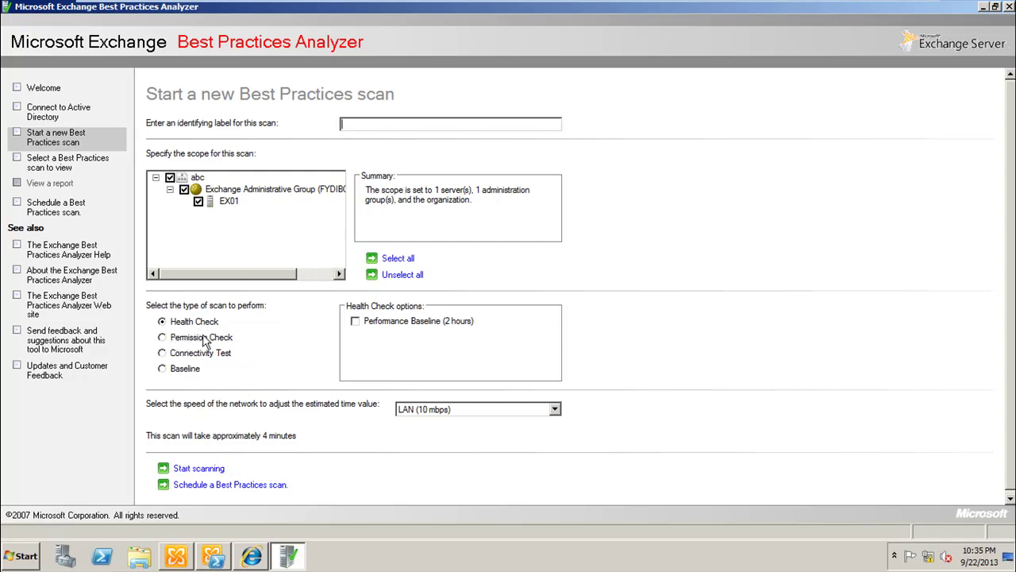
Step: Run the Health Check scan on EX01 and wait until scanning completes
click(197, 473)
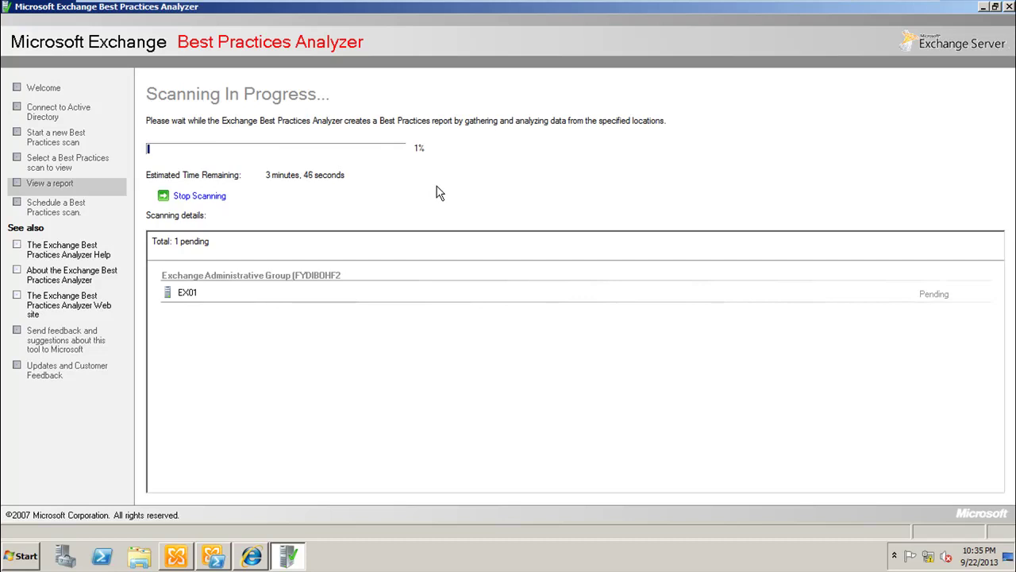
mouse_move(726, 5)
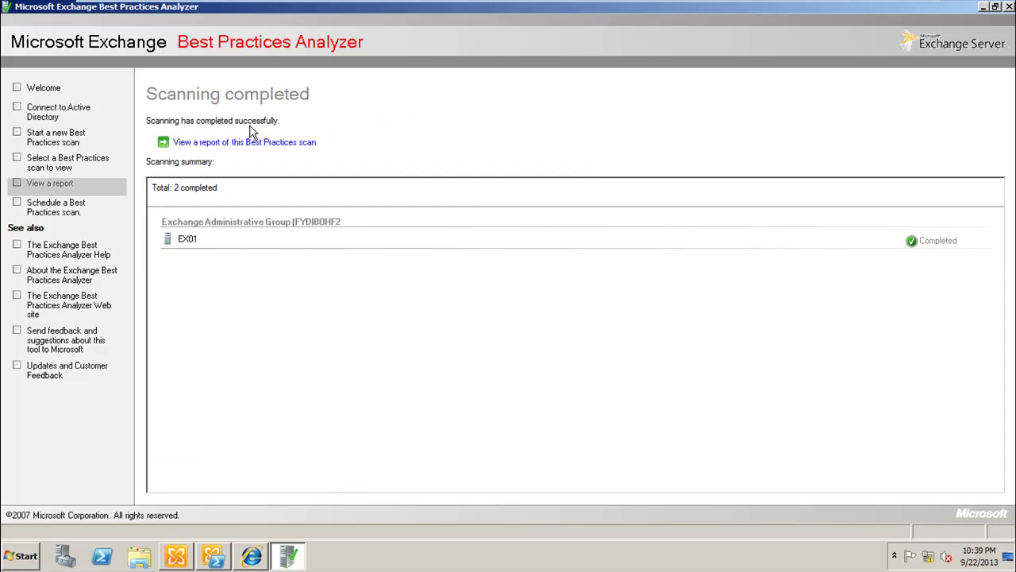
Step: Scroll through the 14 issues in the EX01 scan report, then close Best Practices Analyzer
click(198, 151)
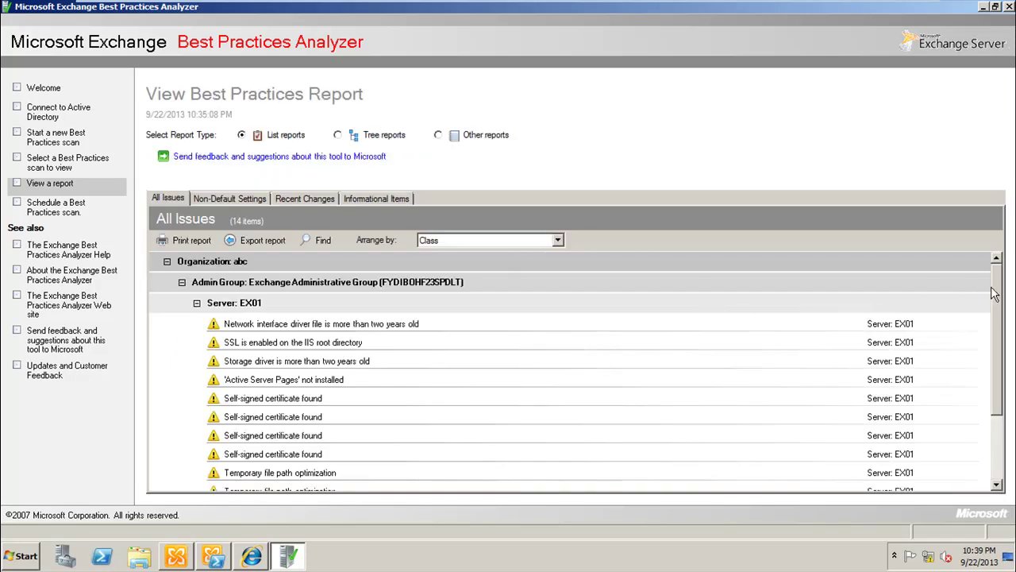
mouse_move(995, 293)
mouse_down()
mouse_move(999, 338)
mouse_move(998, 294)
mouse_up()
drag(998, 274, 998, 309)
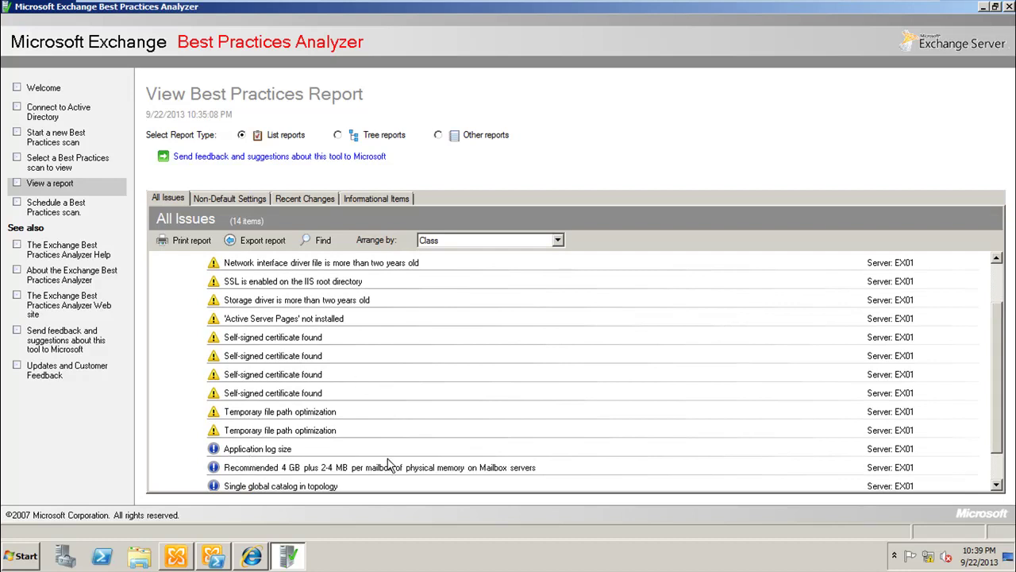
click(998, 280)
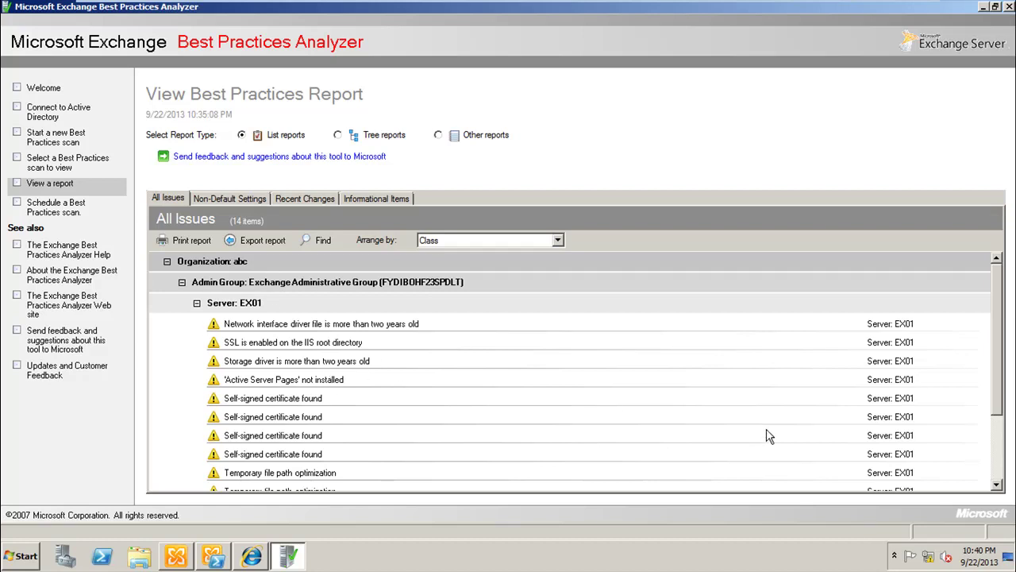
click(998, 465)
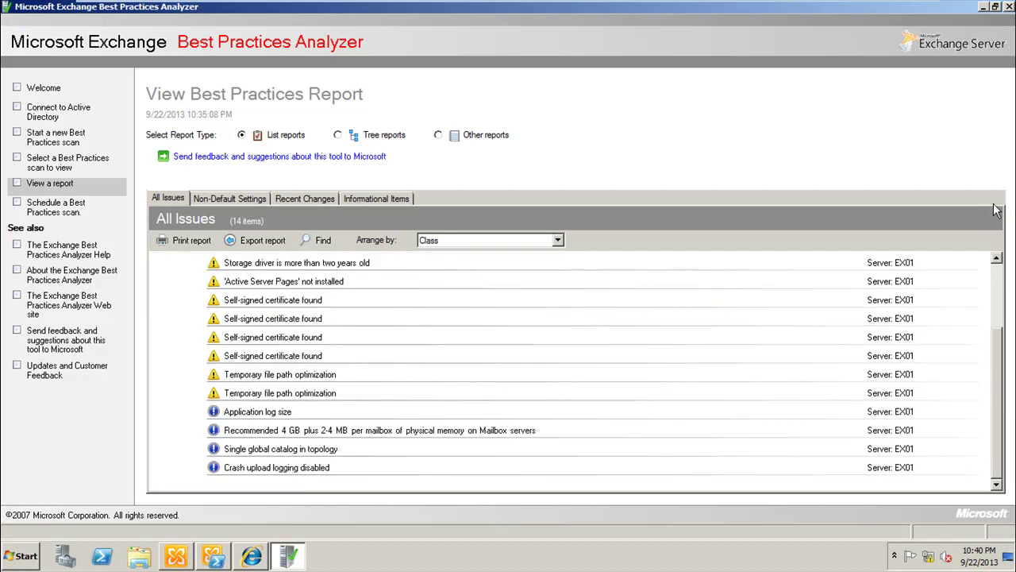
click(1009, 6)
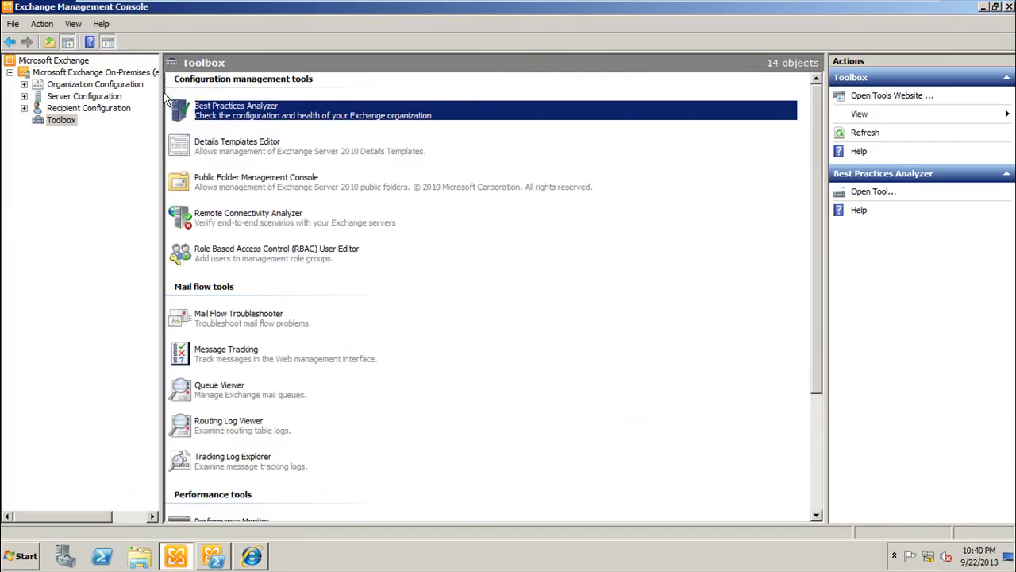
Step: Widen the console tree and open Recipient Configuration > Mailbox to list Administrator and Discovery Search Mailbox
drag(161, 103, 211, 103)
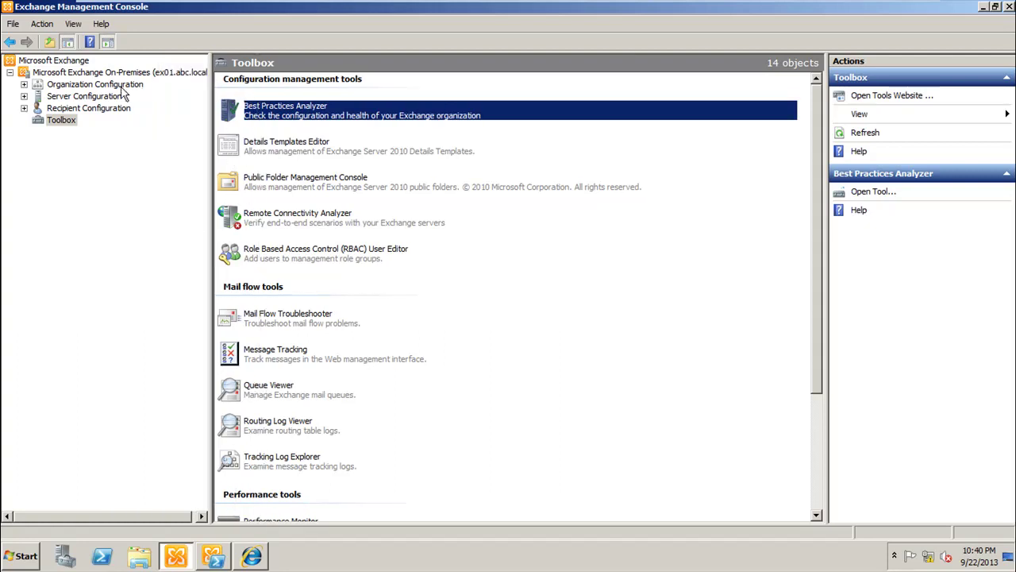
click(24, 108)
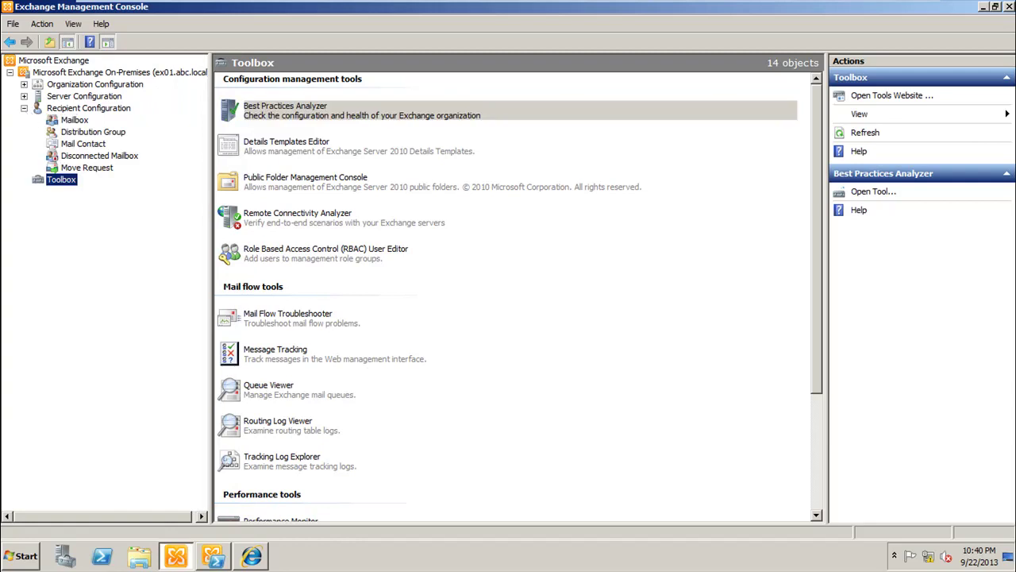
click(81, 123)
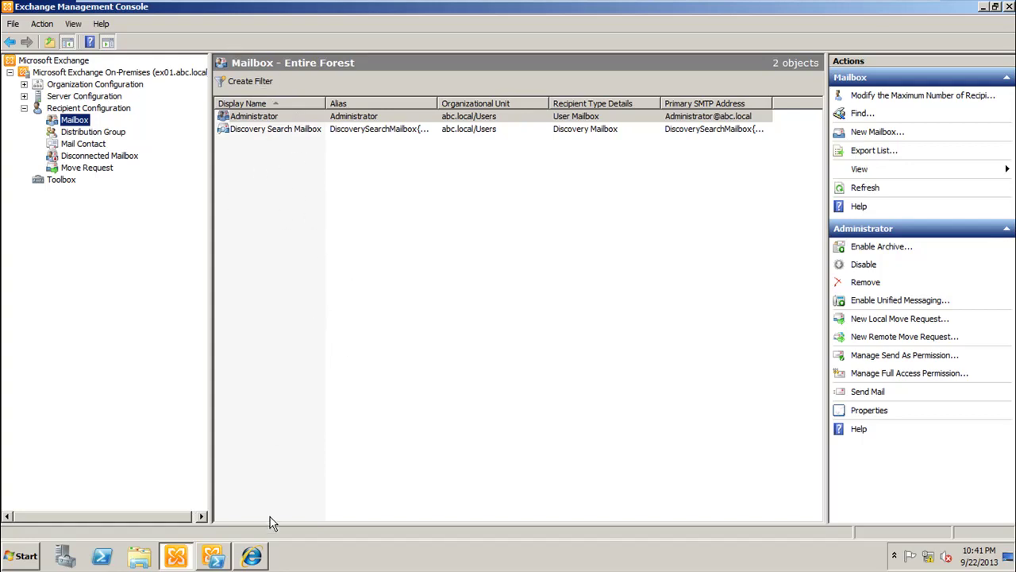
Step: Sign out of the Exchange Control Panel session and close the leftover sign-out tab
click(252, 557)
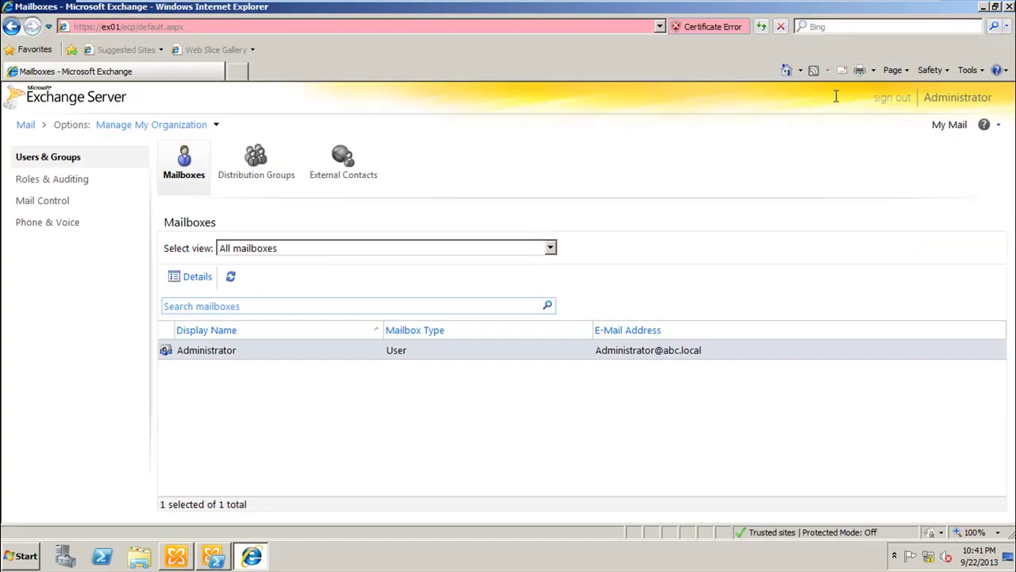
click(889, 99)
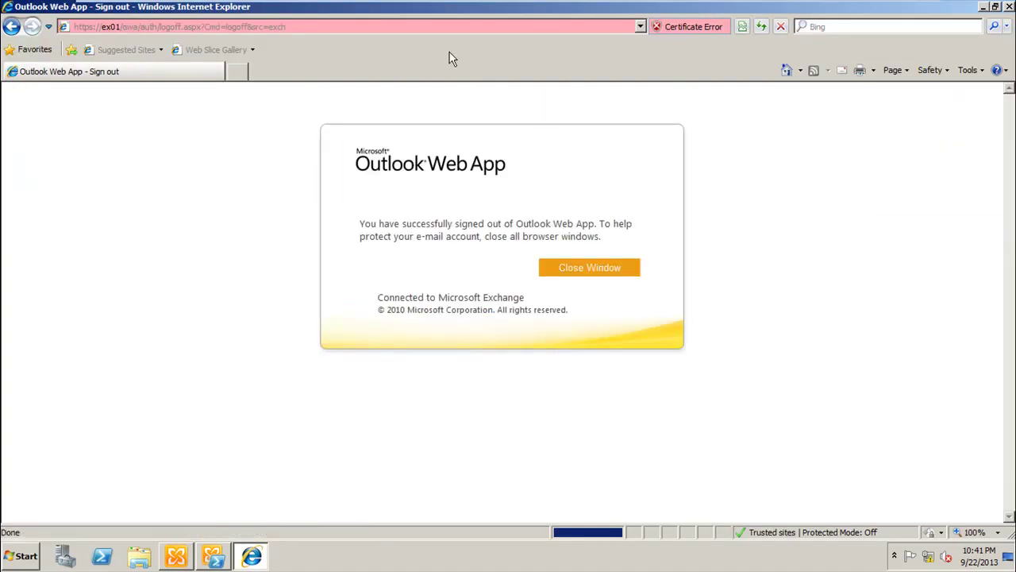
click(239, 71)
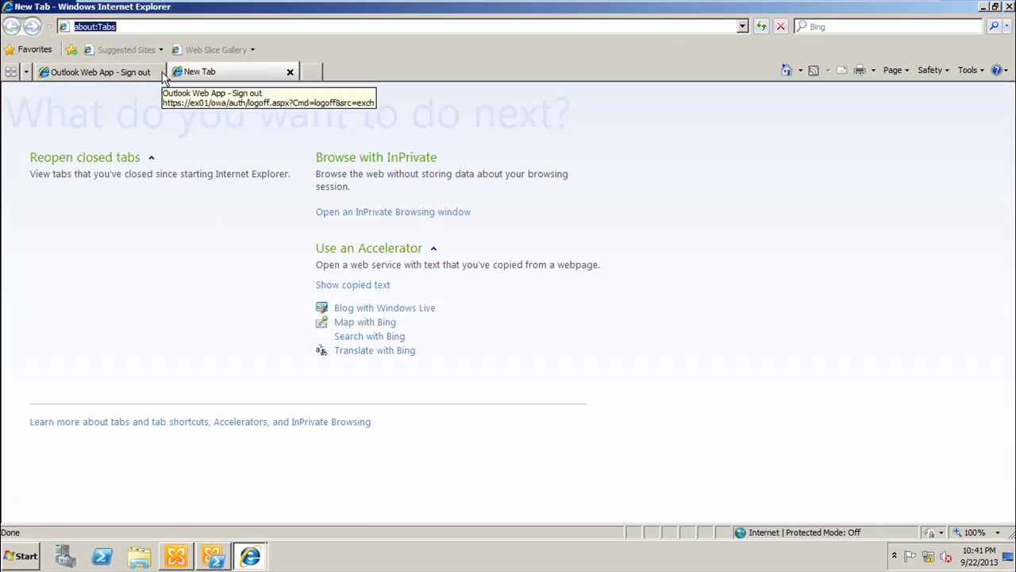
click(163, 73)
click(159, 72)
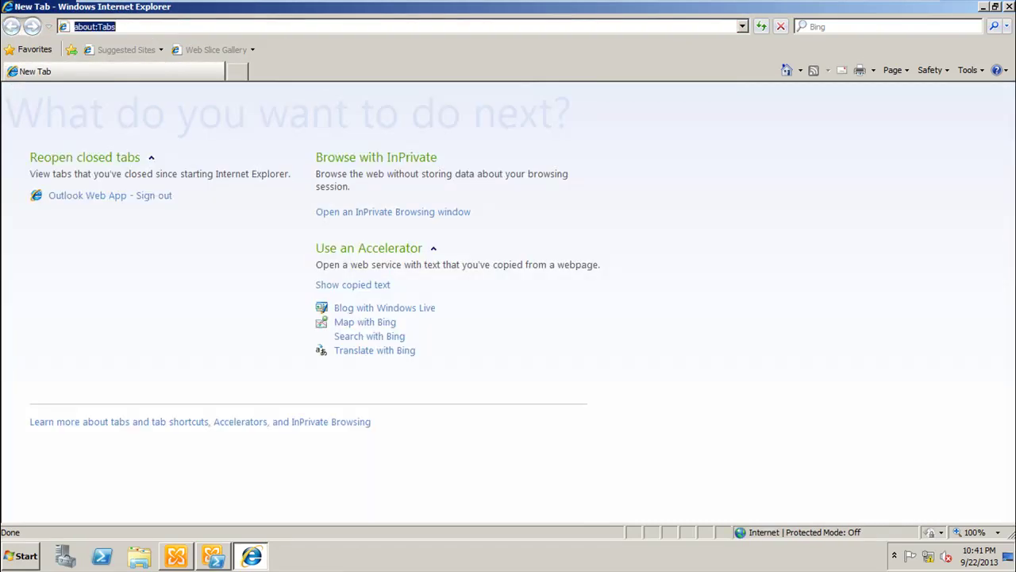
text(http)
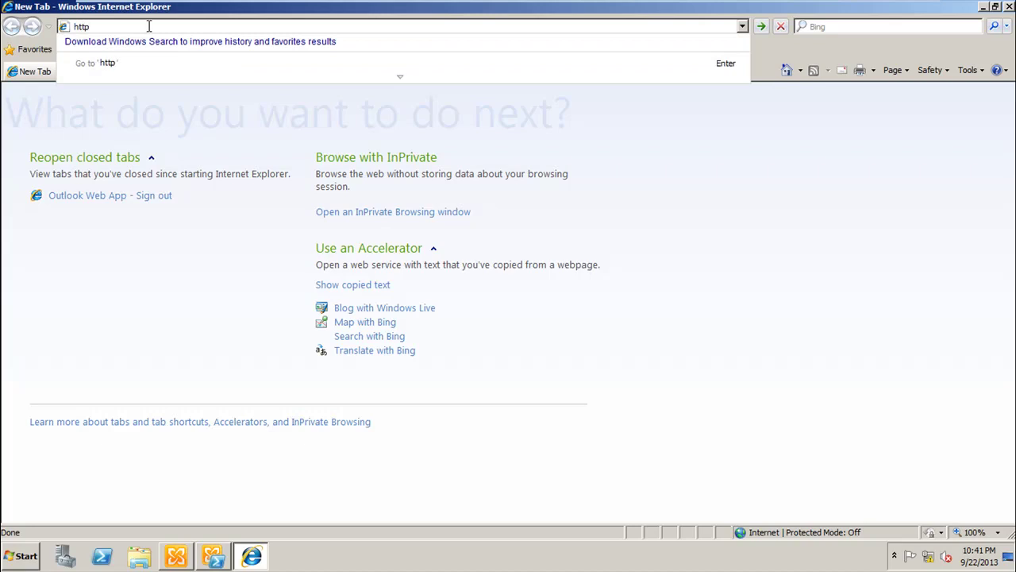
text(s://ex)
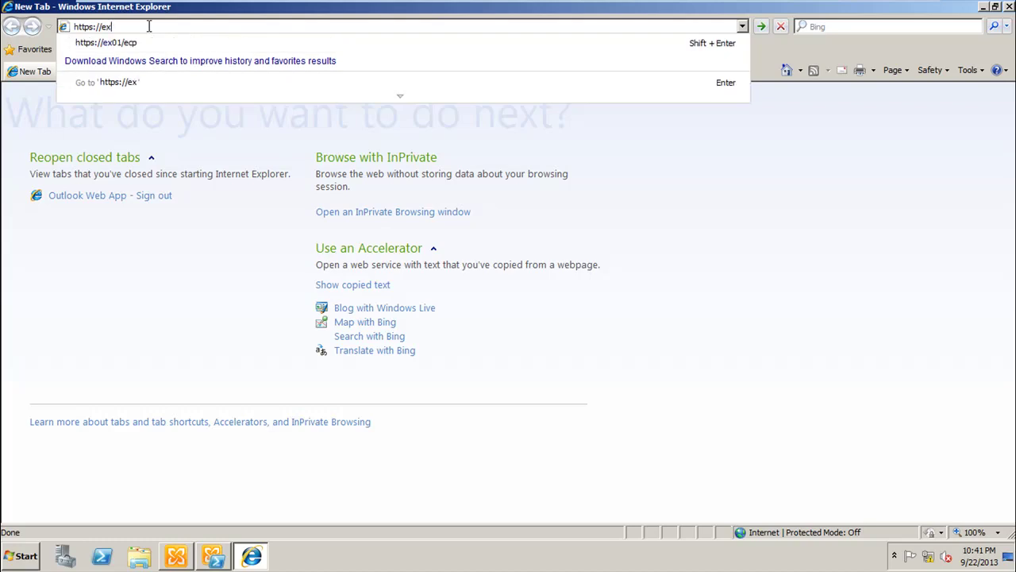
text(01/owa)
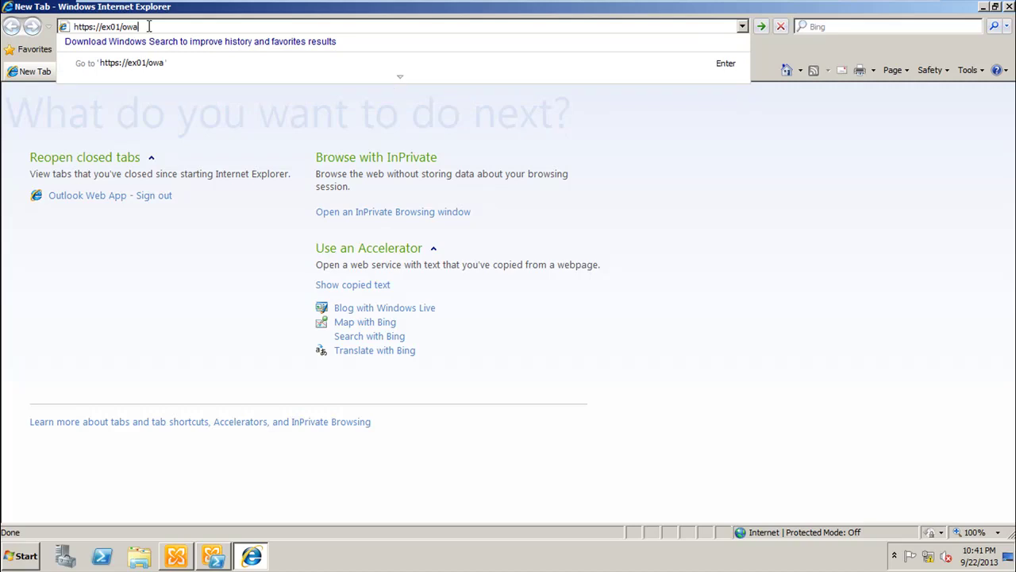
key(Return)
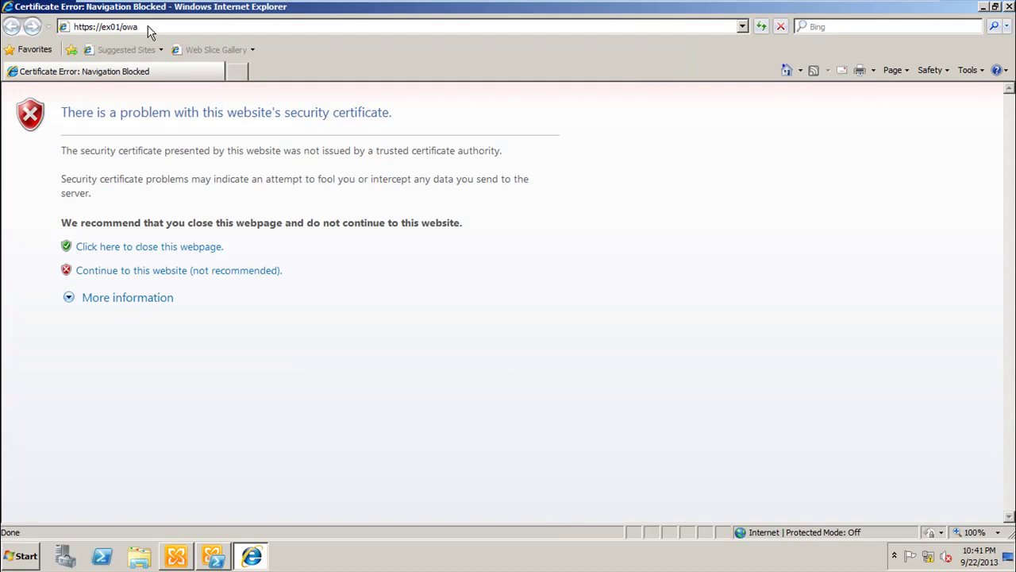
click(168, 270)
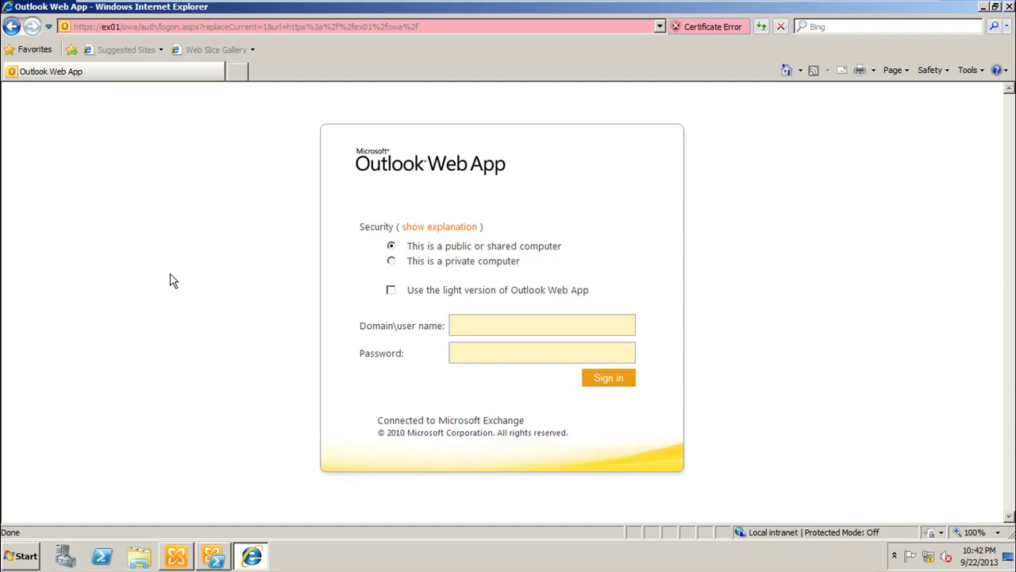
Step: Enter the domain administrator's user name and password to reach the empty Inbox
text(c\administrato••••••••)
key(Return)
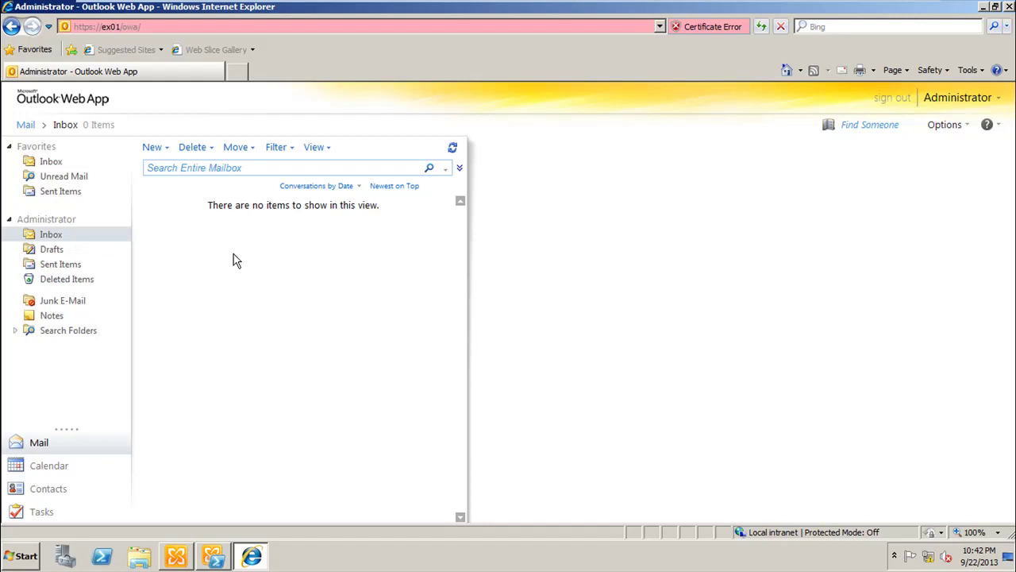
Step: Send a new message to the resolved administrator mailbox with subject 'Test' and body 'test'
click(152, 149)
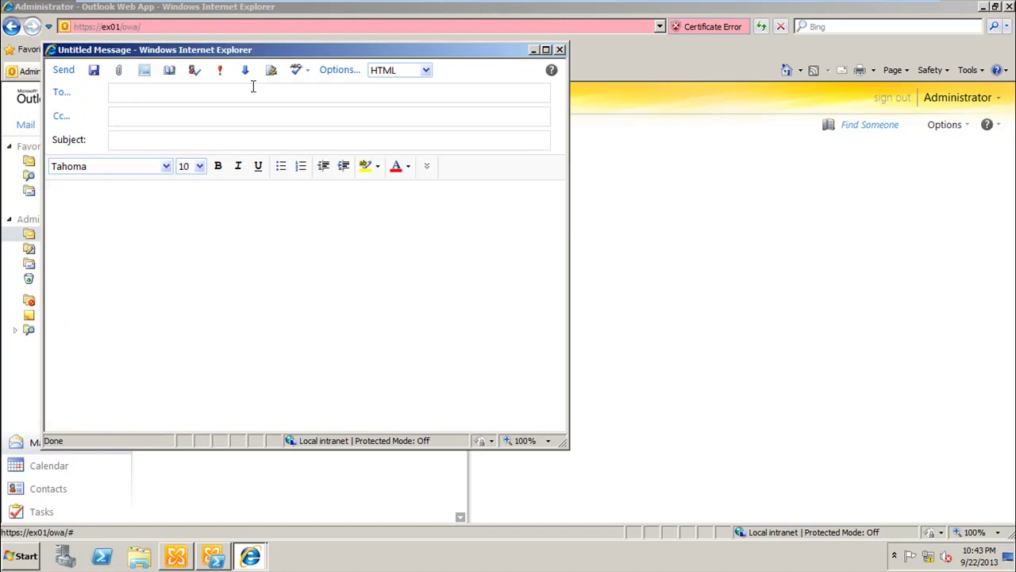
text(administraot)
key(BackSpace)
text(tor)
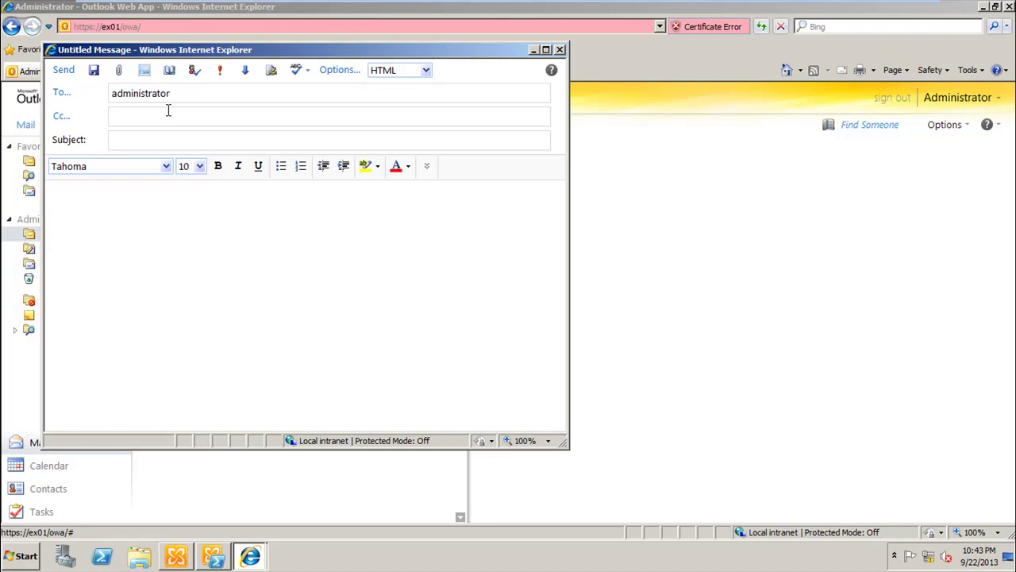
key(ctrl+k)
click(139, 141)
text(Test)
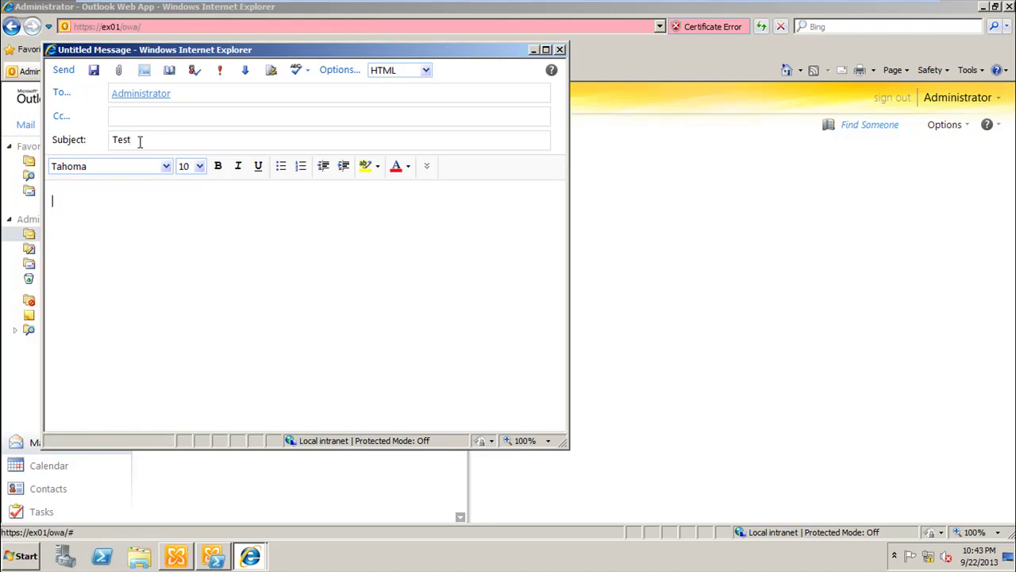
key(Tab)
text(test)
click(64, 71)
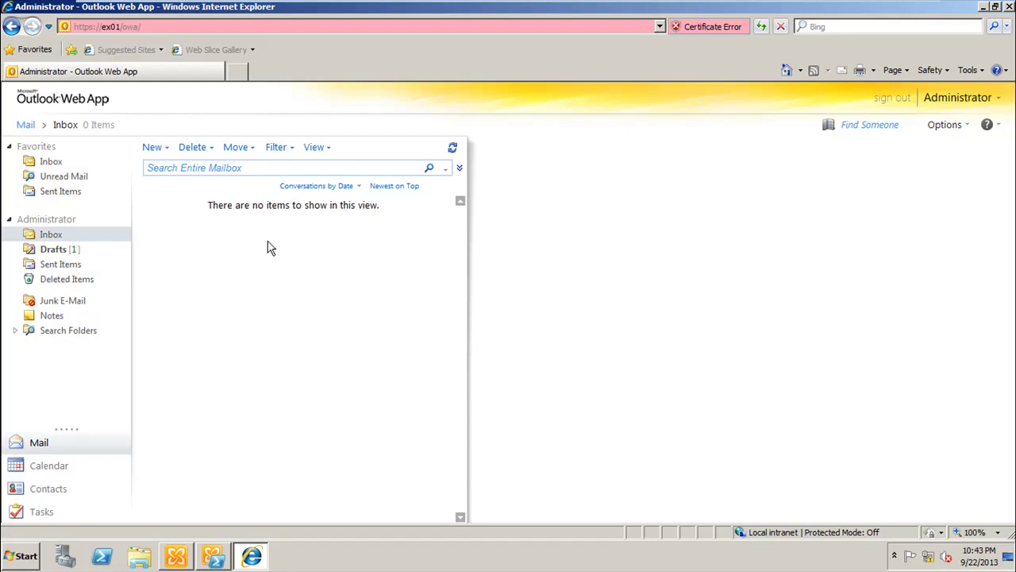
Step: Check for new mail, open and close the received Test message, then minimize Internet Explorer
click(454, 151)
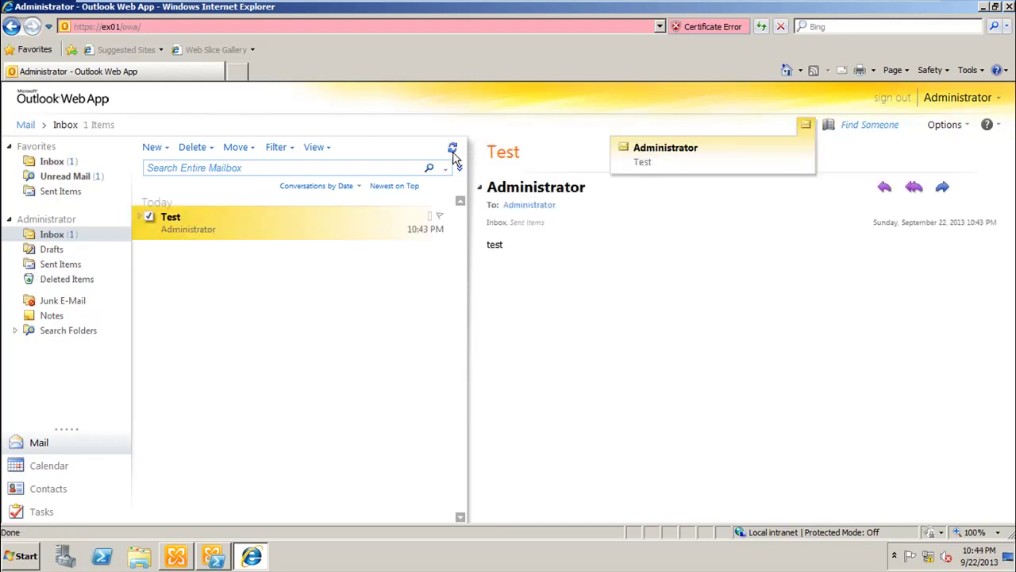
click(258, 223)
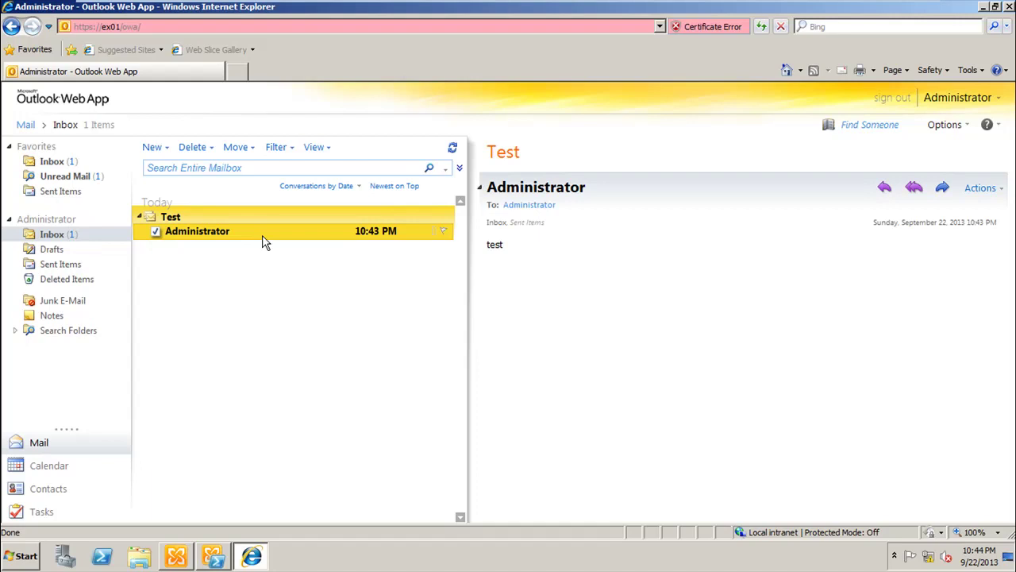
double_click(263, 237)
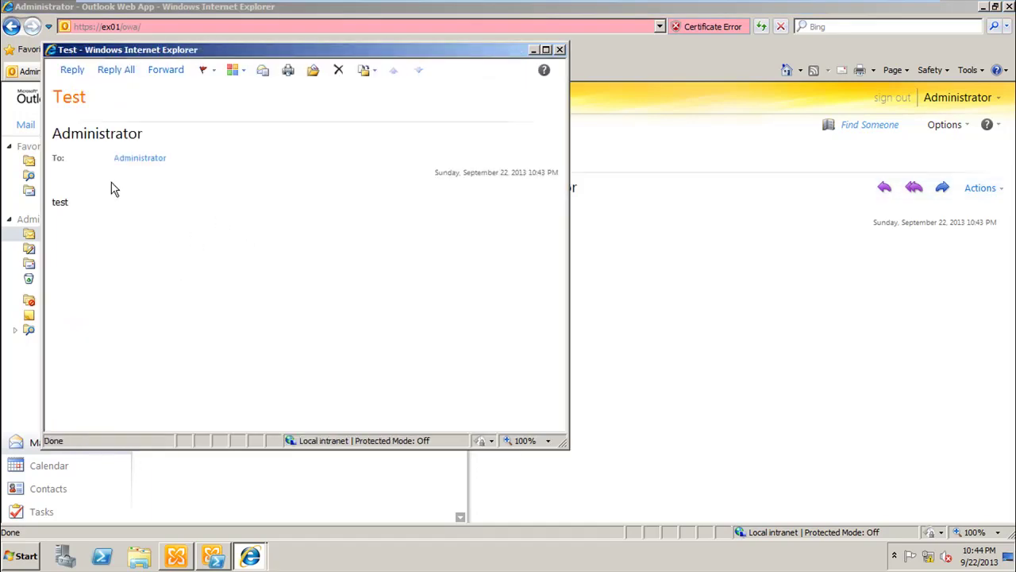
click(560, 51)
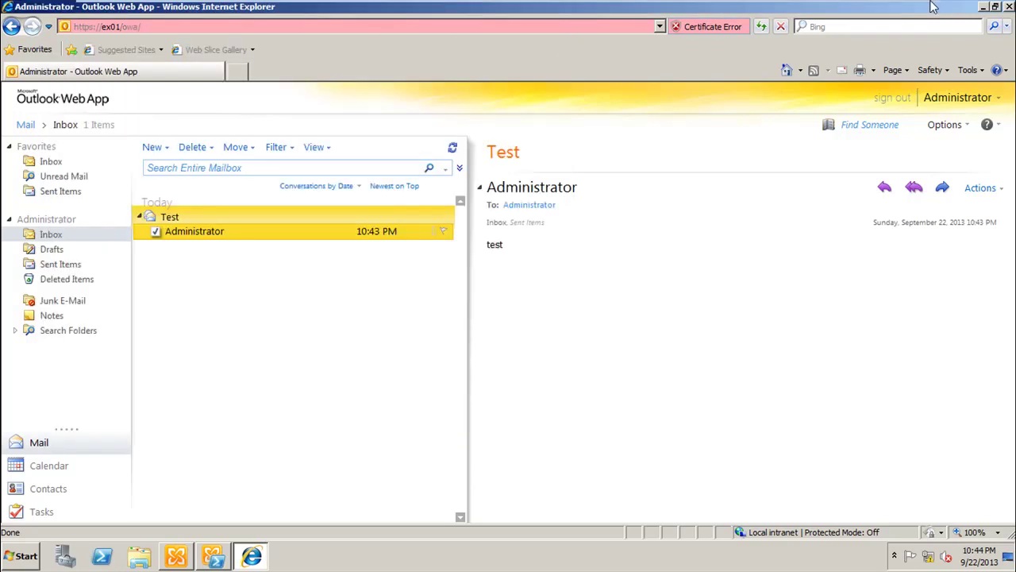
click(983, 7)
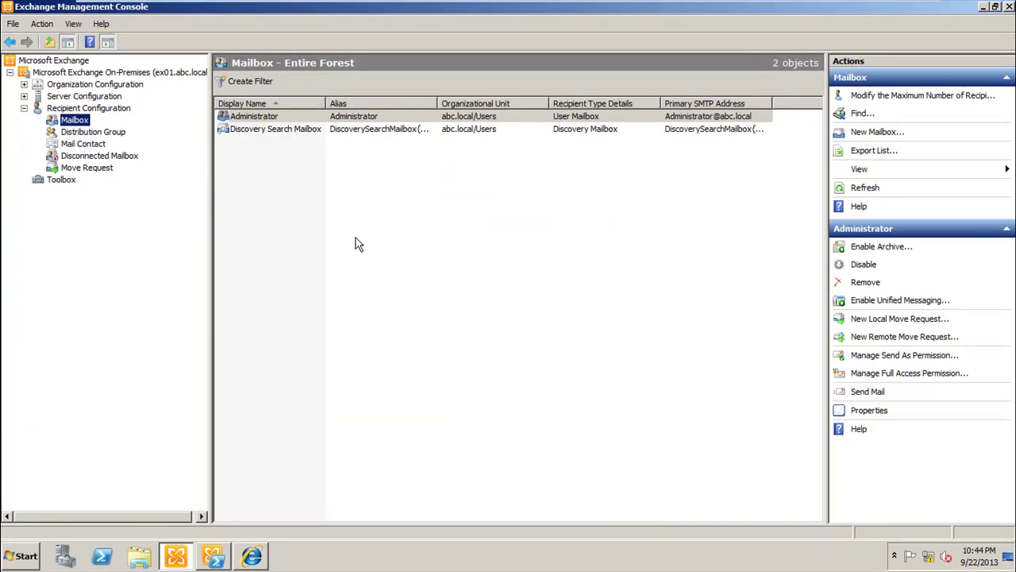
Step: Expand Server and Organization Configuration, then select Organization Configuration > Mailbox to list the databases
click(24, 96)
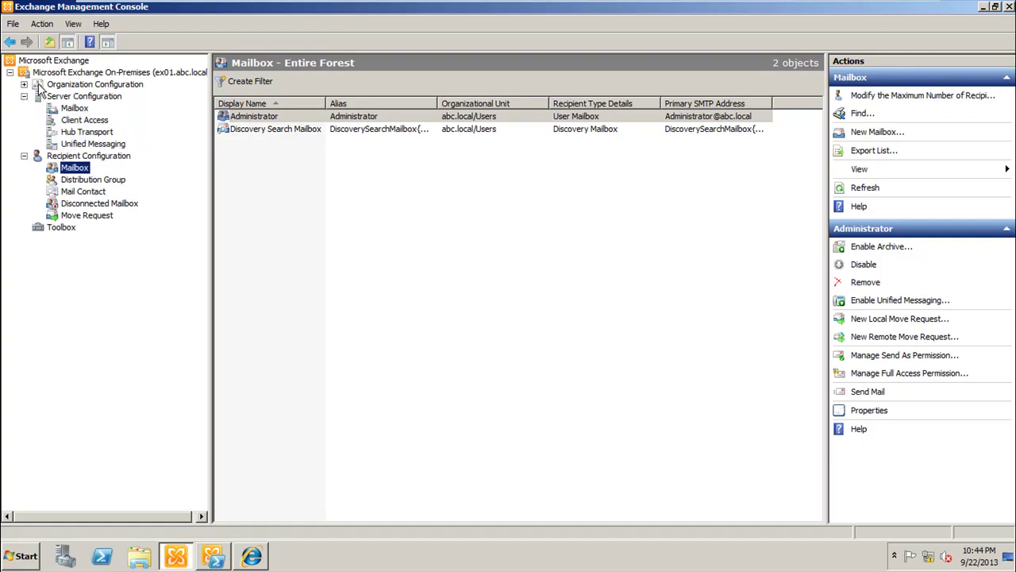
click(24, 84)
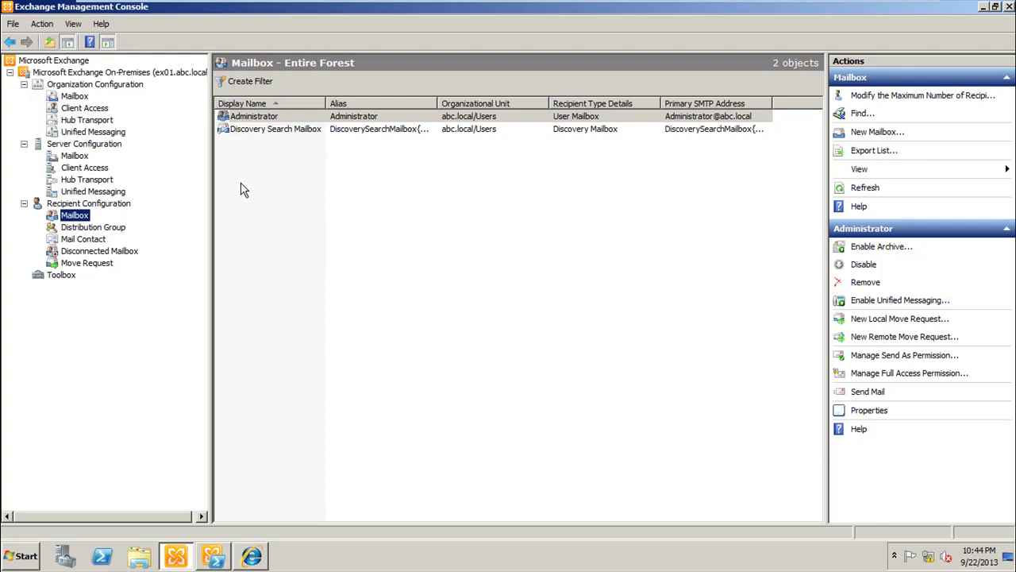
click(76, 97)
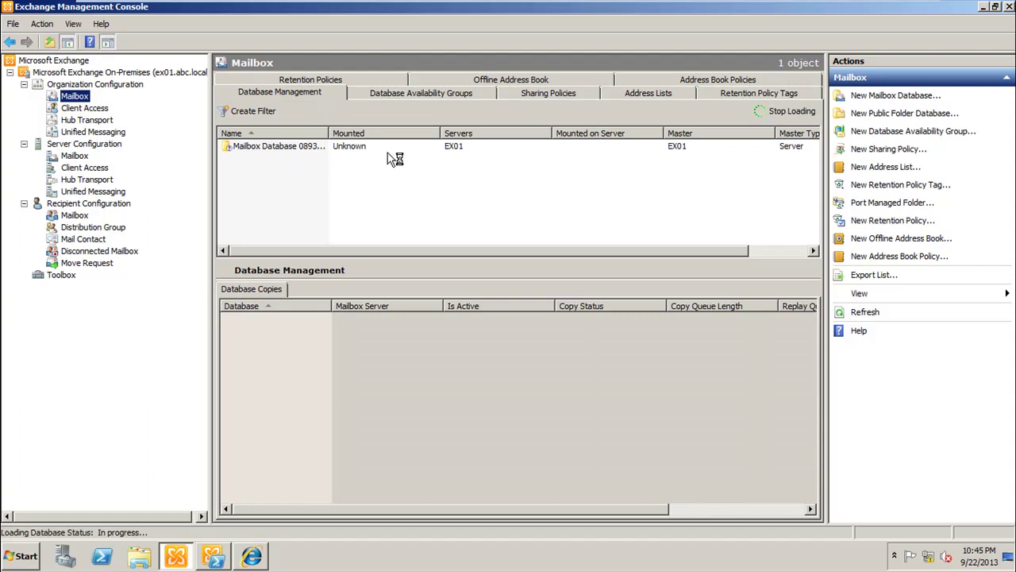
double_click(328, 133)
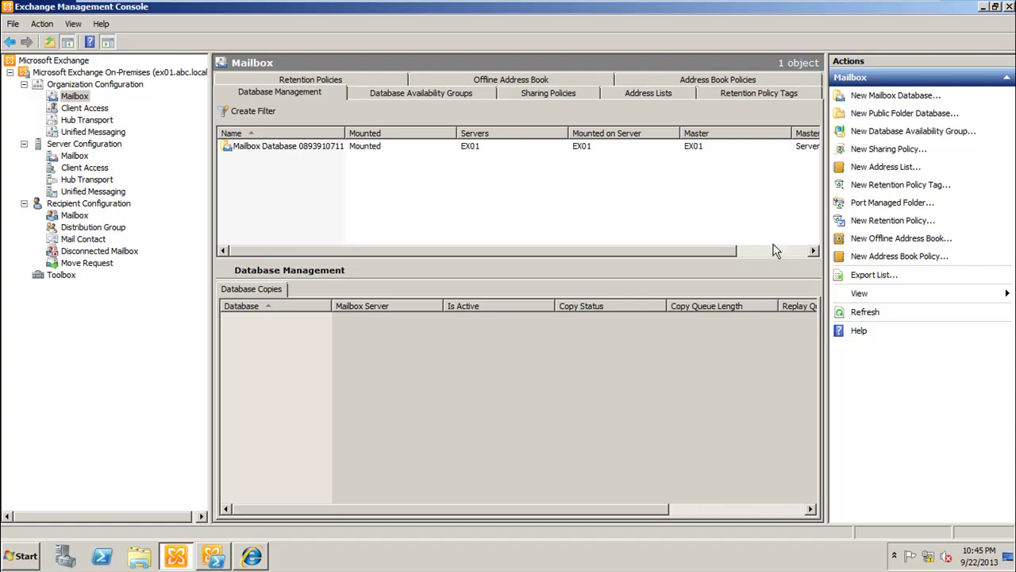
click(277, 155)
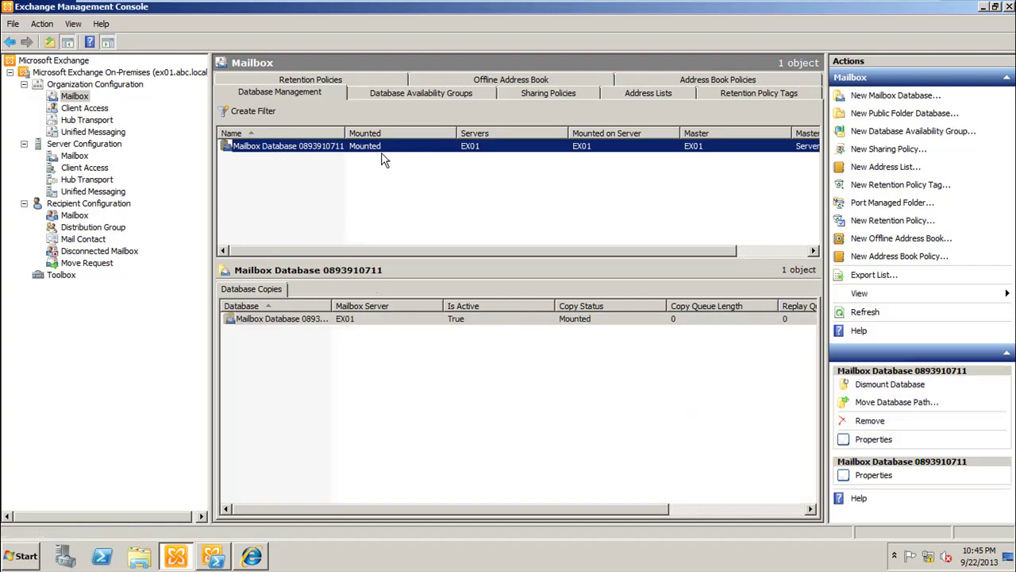
right_click(300, 152)
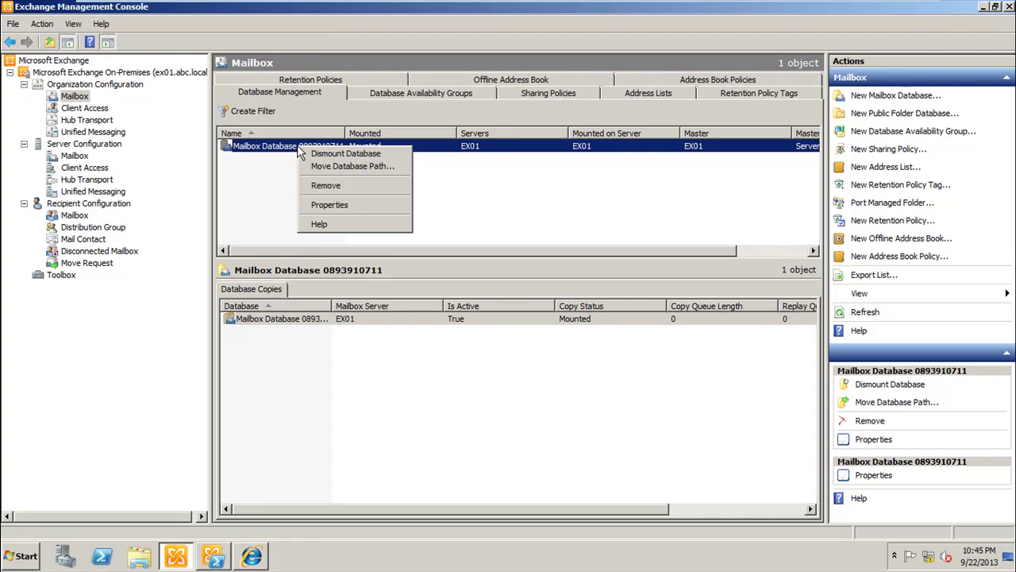
click(345, 205)
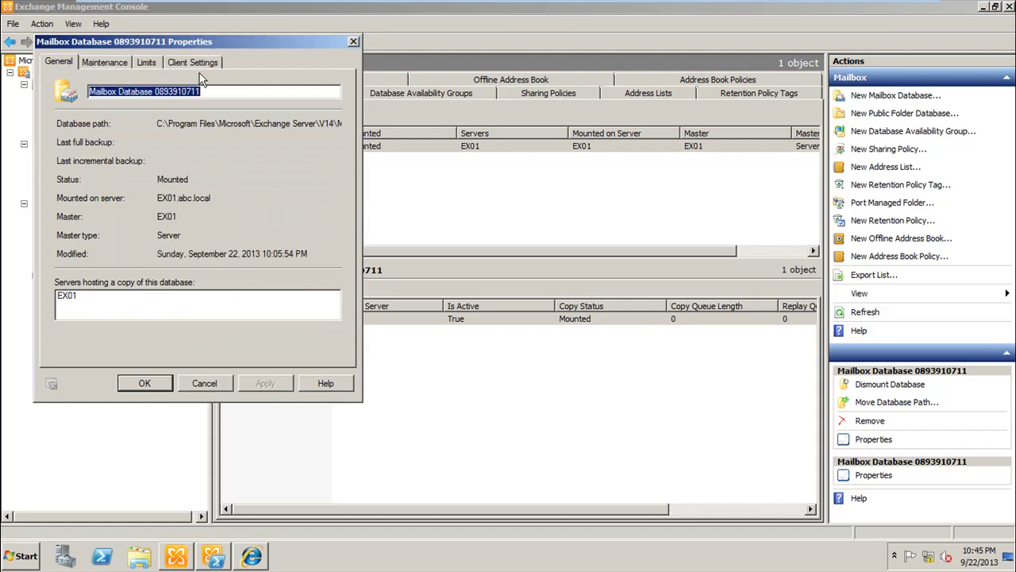
Step: Rename the database to VIP Database on the General tab, then show its Maintenance settings
drag(137, 43, 308, 86)
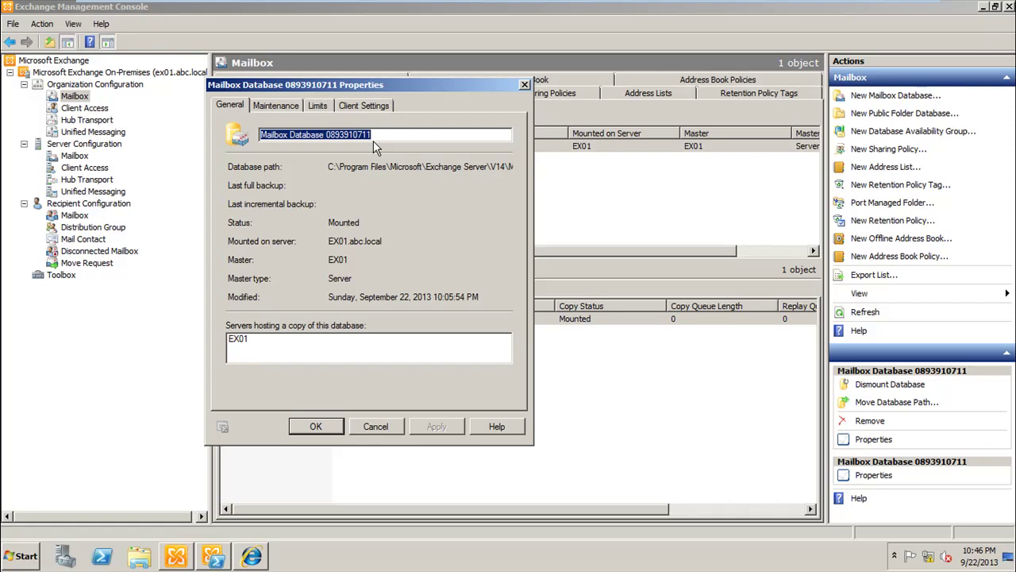
text(M)
text(IP )
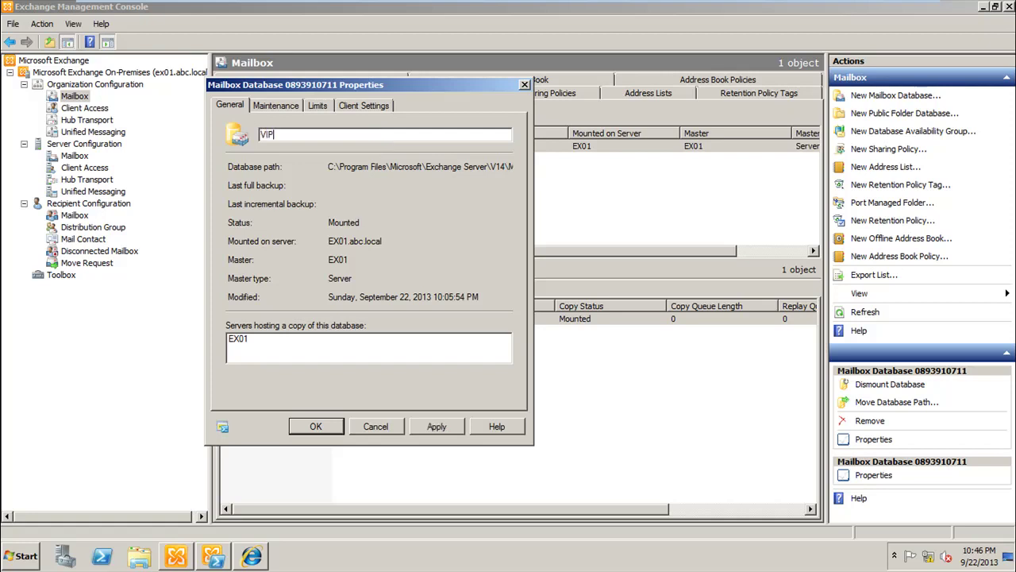
text(Database)
drag(332, 162, 529, 166)
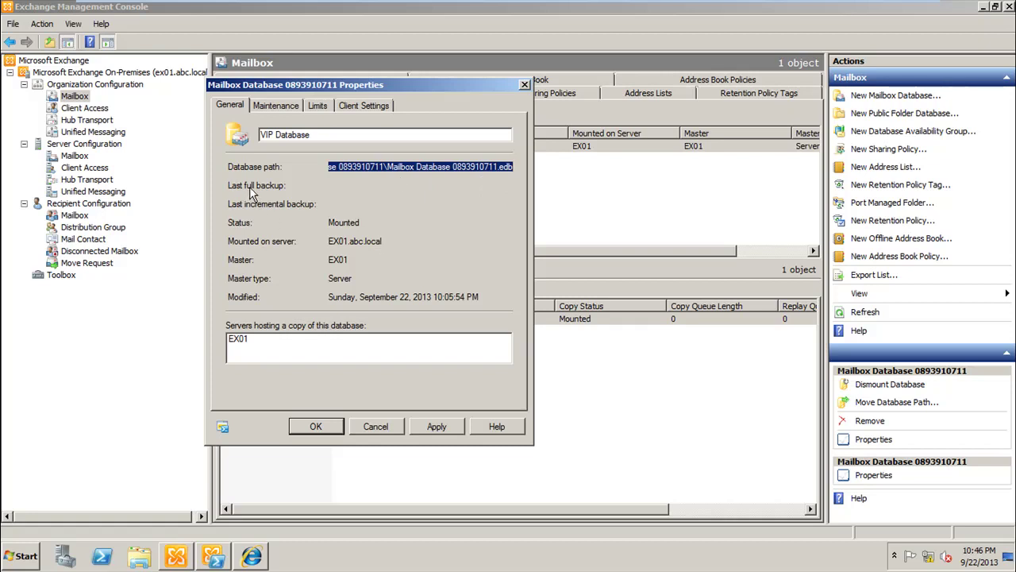
click(338, 186)
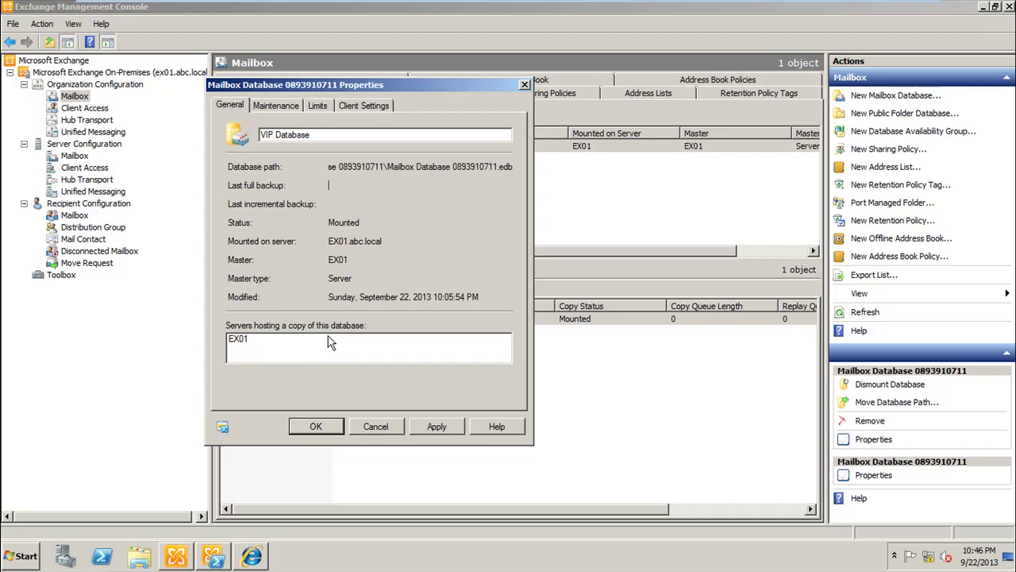
click(273, 112)
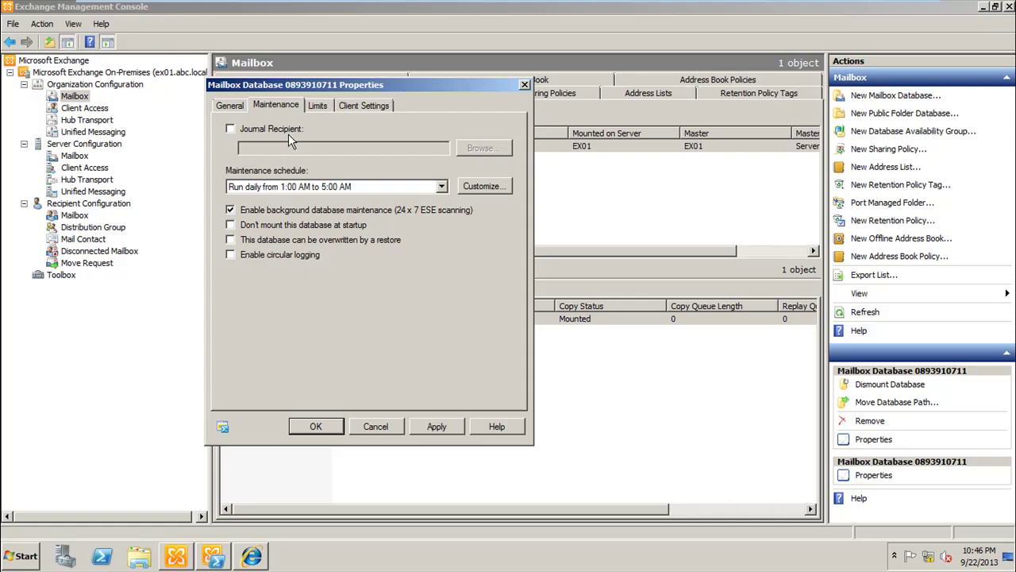
Step: Enable a journal recipient and pick Administrator, then clear the journal recipient checkbox again
click(230, 128)
click(481, 148)
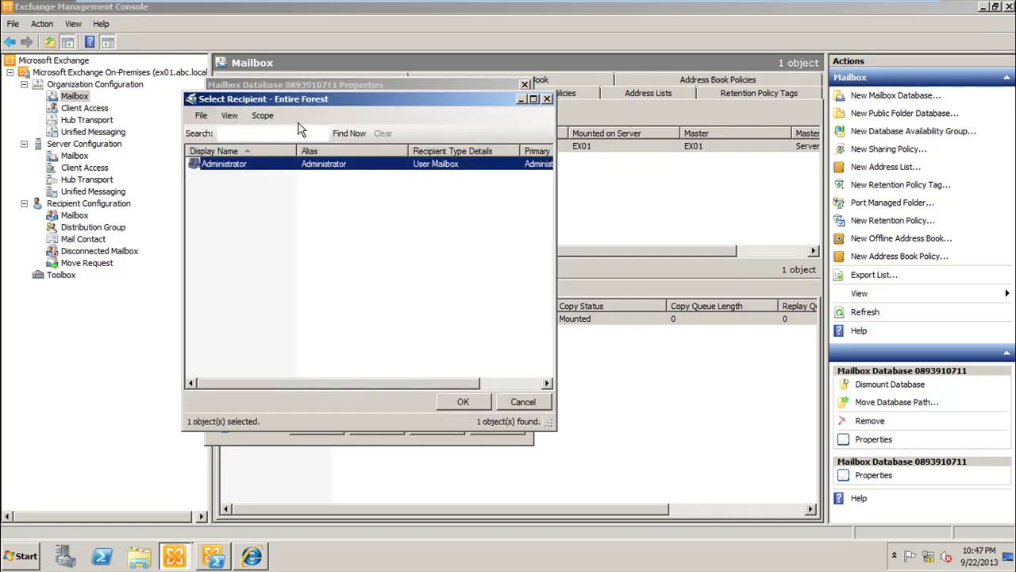
double_click(260, 167)
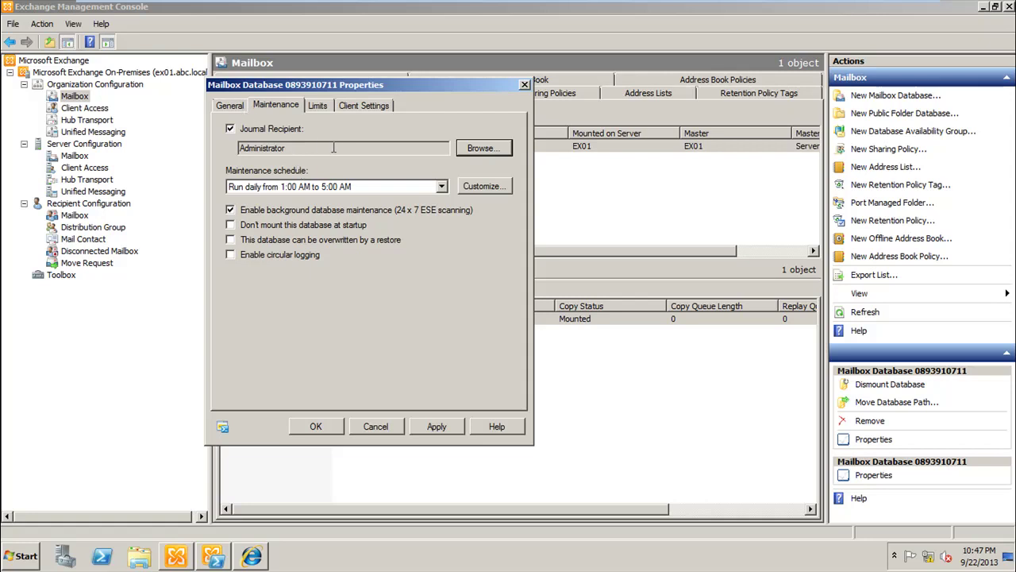
click(231, 130)
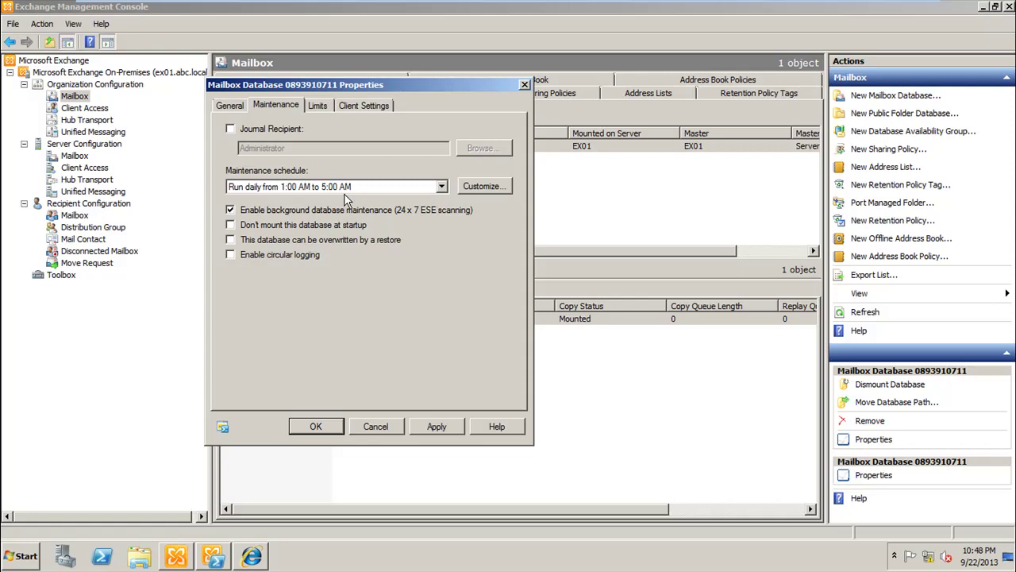
click(443, 187)
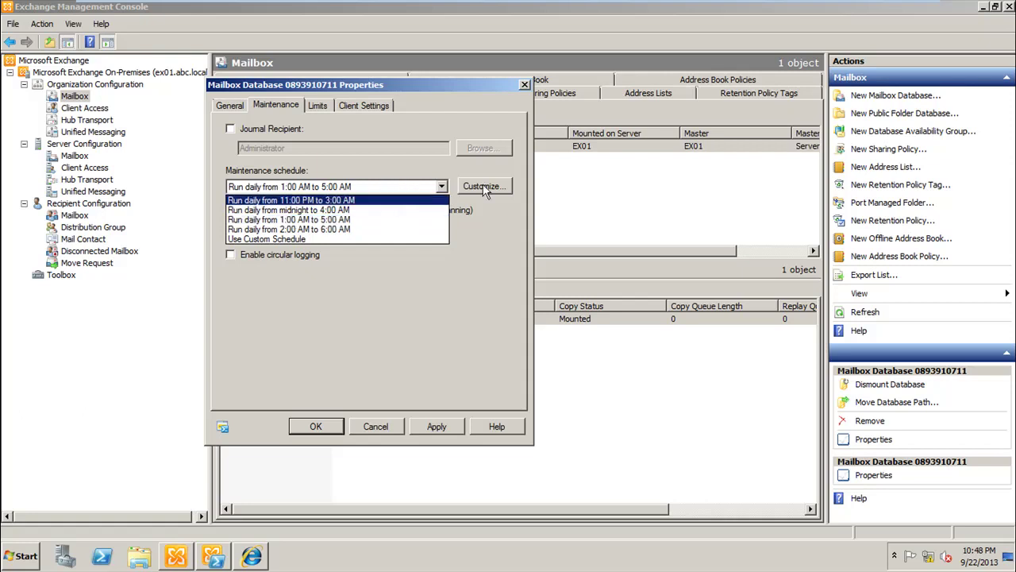
click(484, 189)
click(486, 189)
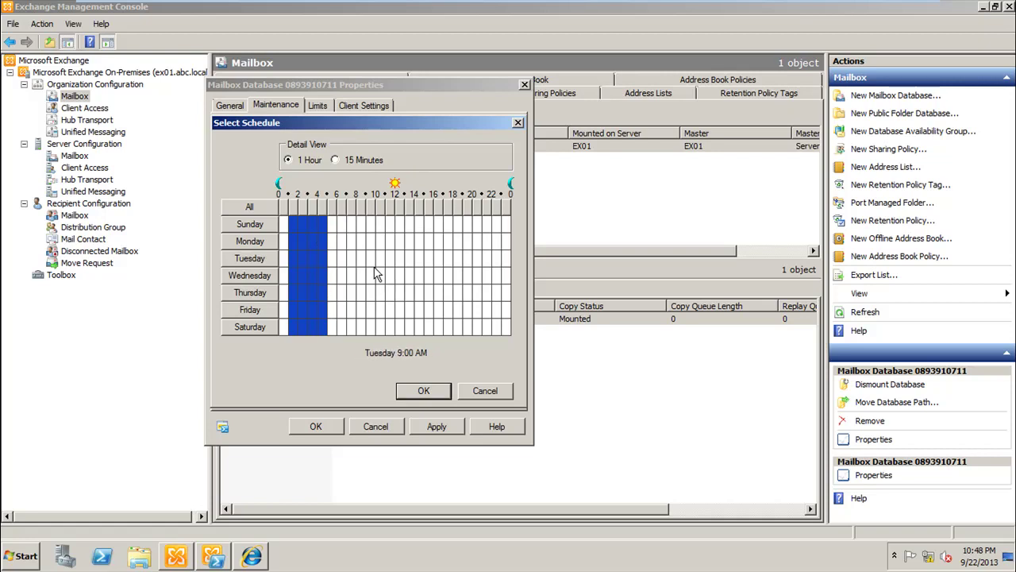
drag(362, 224, 406, 360)
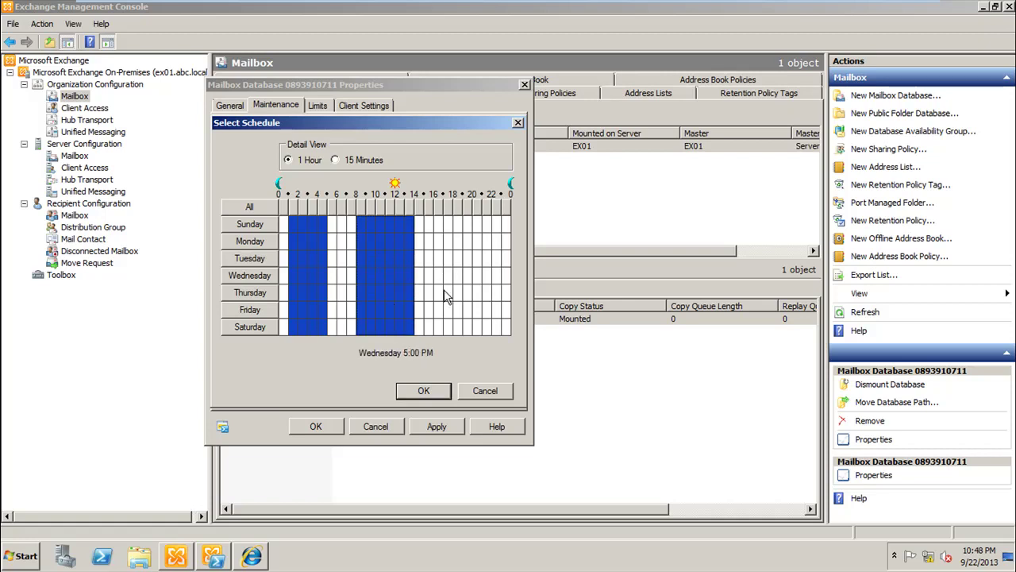
drag(381, 260, 408, 278)
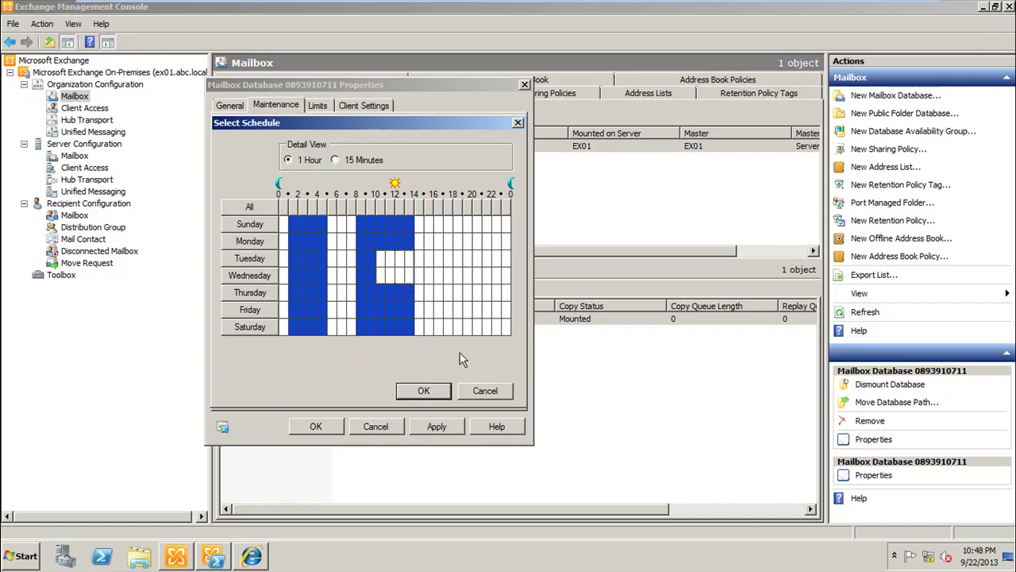
click(478, 390)
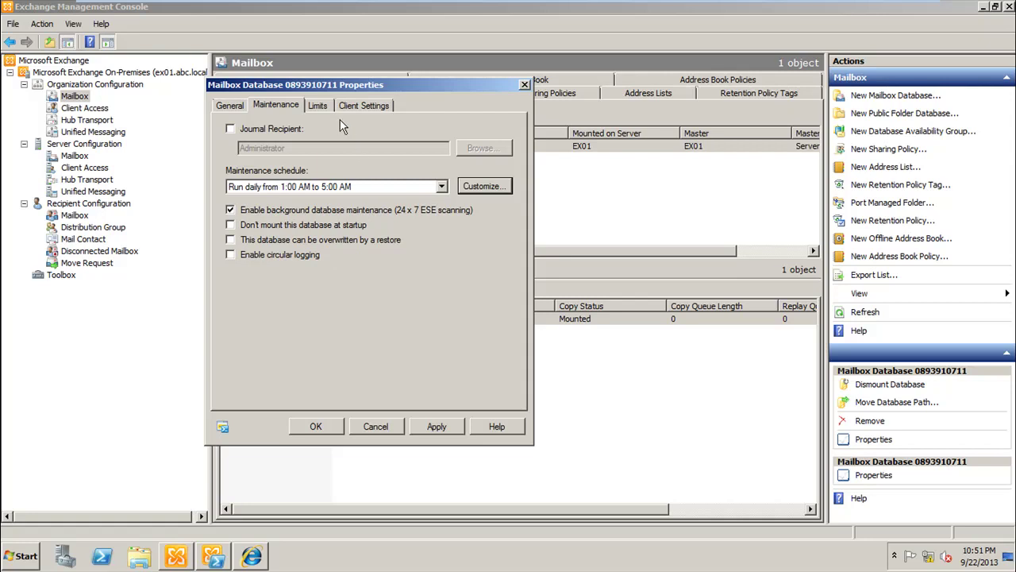
Step: Show the Limits tab and move the Properties dialog down and to the right
click(316, 109)
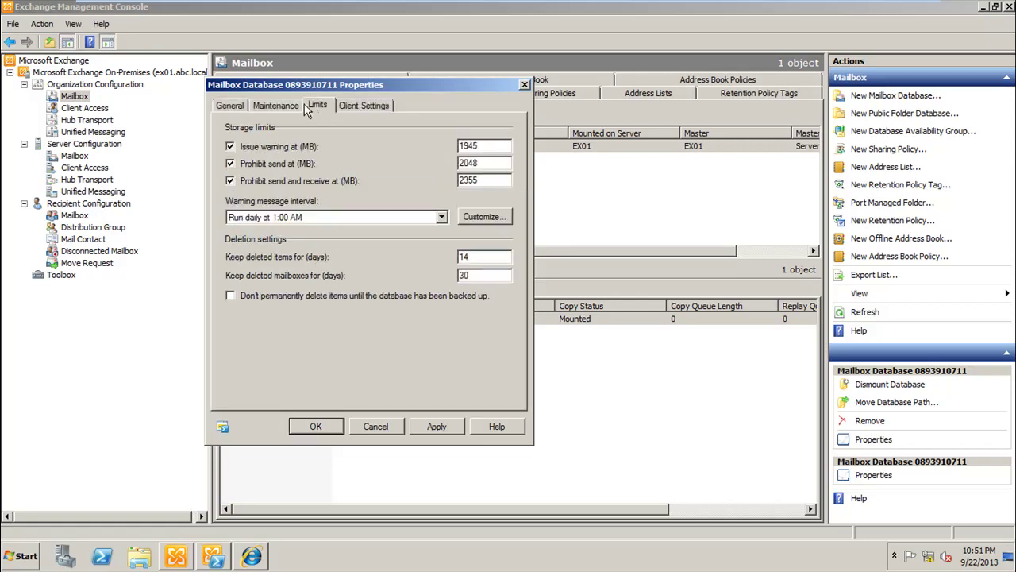
drag(422, 89, 521, 95)
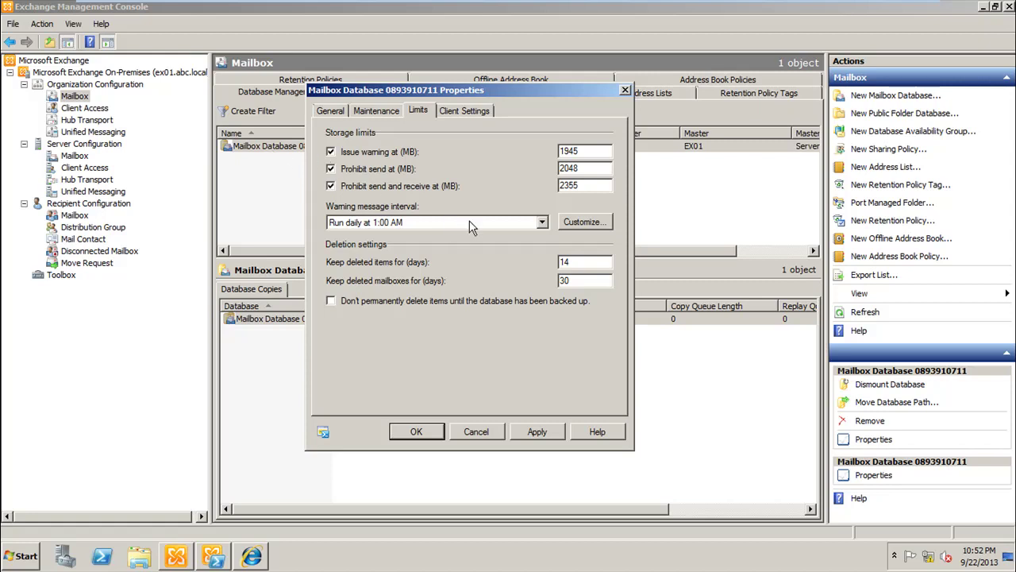
Step: Set the limits: warning 1000 MB, prohibit send 2000 MB, prohibit send and receive 3000 MB
double_click(586, 183)
text(3000)
click(588, 169)
drag(587, 169, 499, 175)
text(2000)
double_click(560, 152)
text(1000)
drag(588, 167, 559, 168)
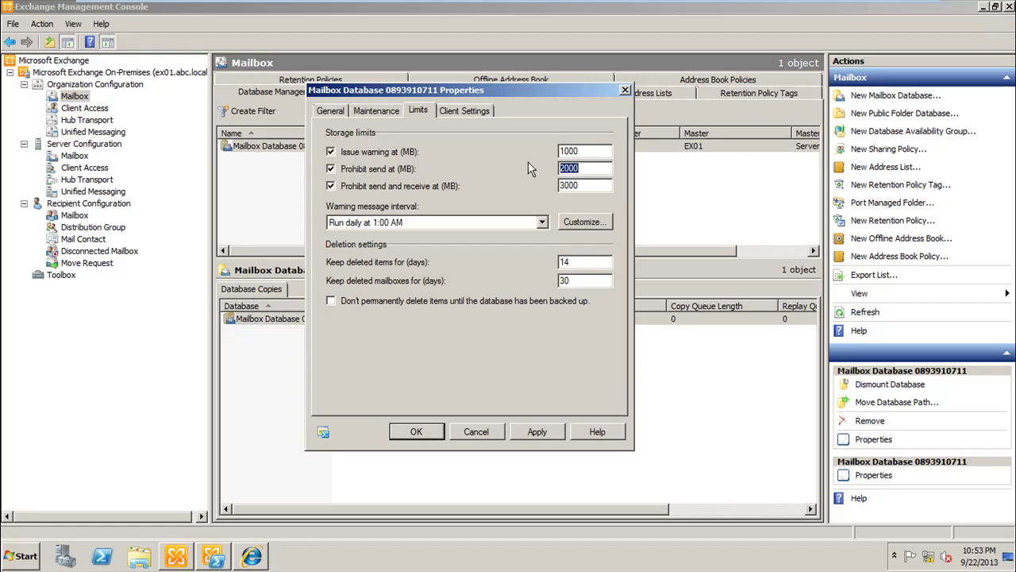
click(570, 155)
double_click(569, 155)
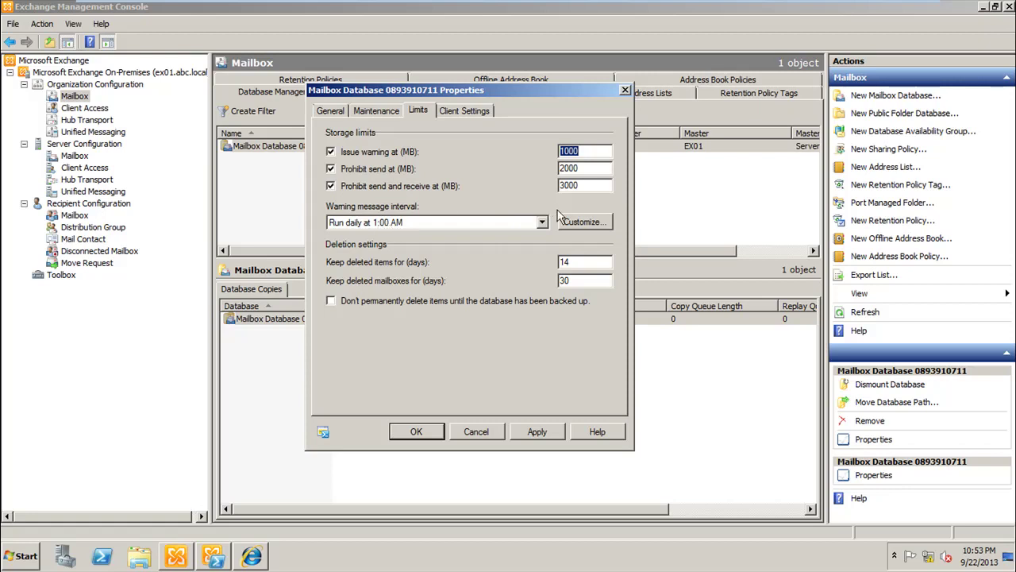
click(580, 222)
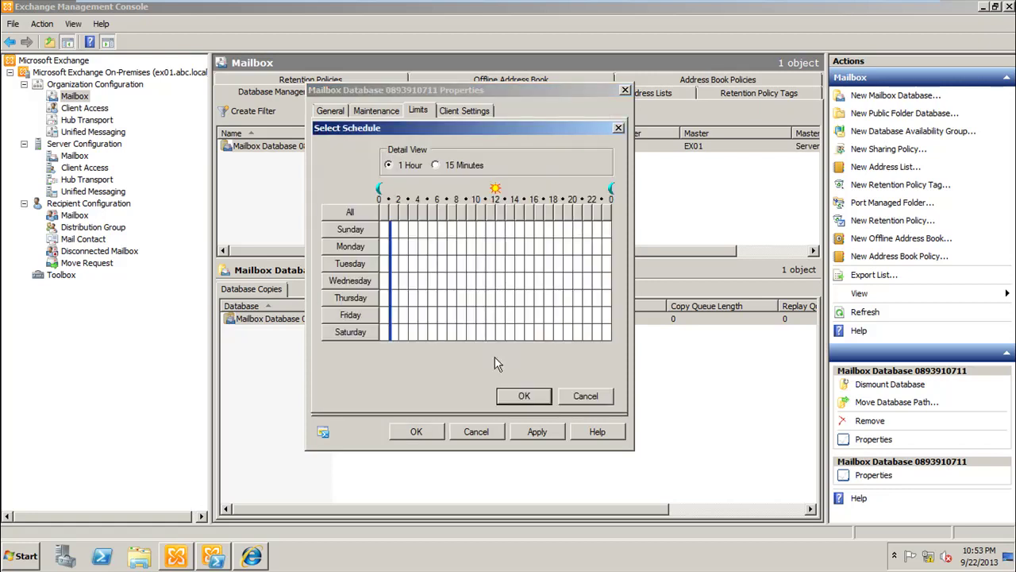
click(578, 400)
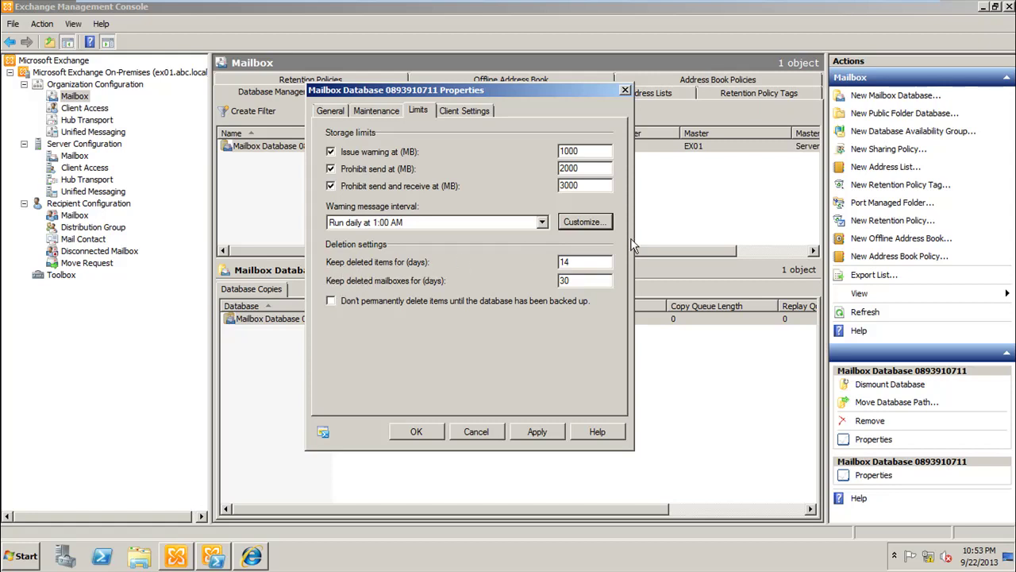
double_click(581, 267)
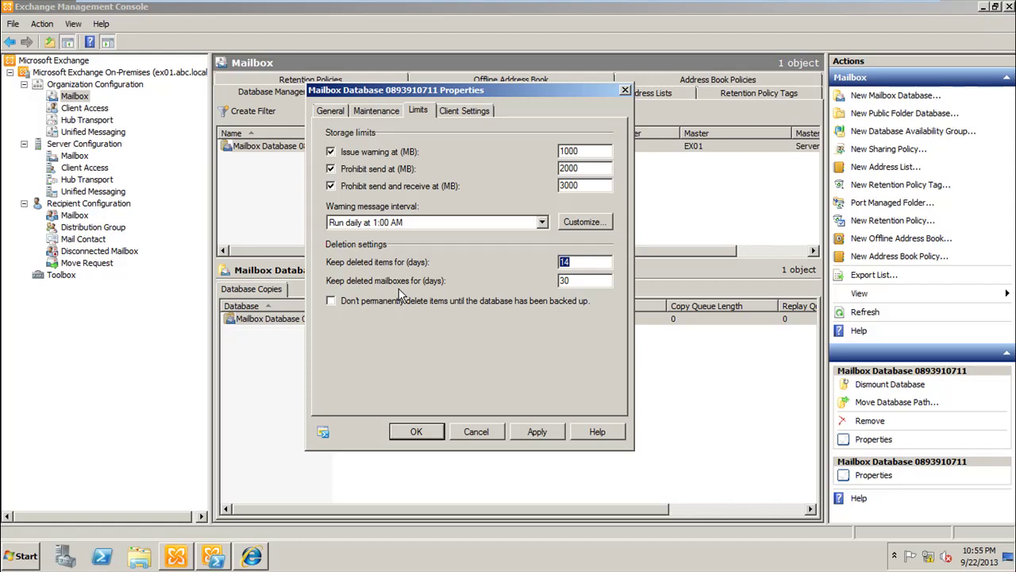
Step: Check 'Don't permanently delete items until the database has been backed up' and show Client Settings
click(351, 302)
click(465, 118)
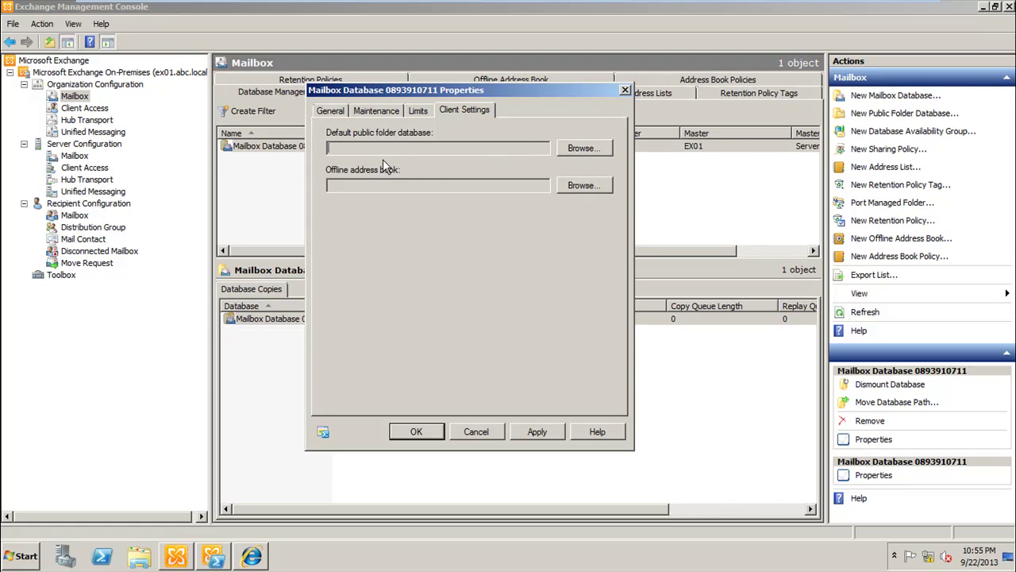
Step: Choose Default Offline Address Book as the offline address book, then apply and close Properties
click(580, 187)
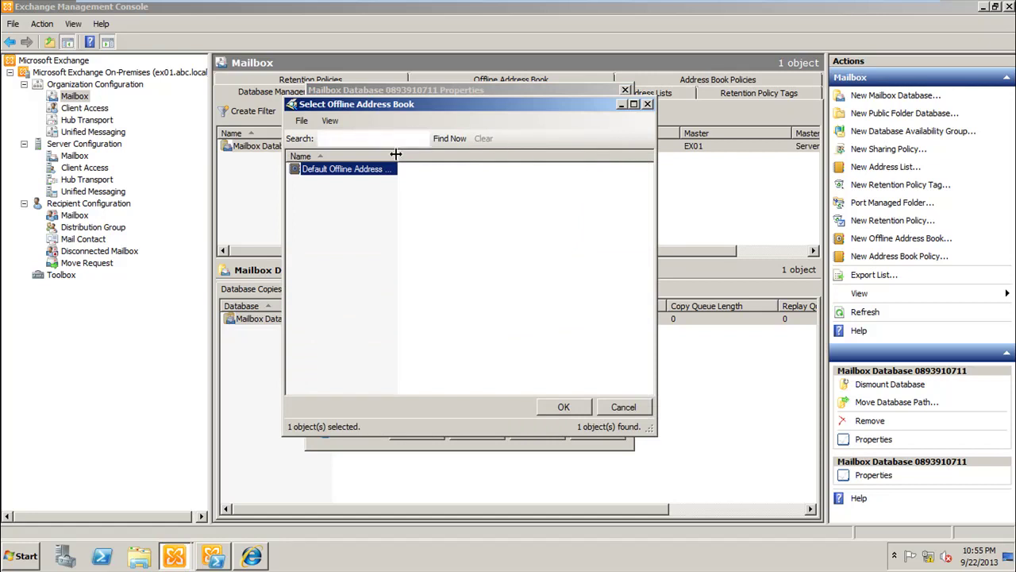
double_click(396, 154)
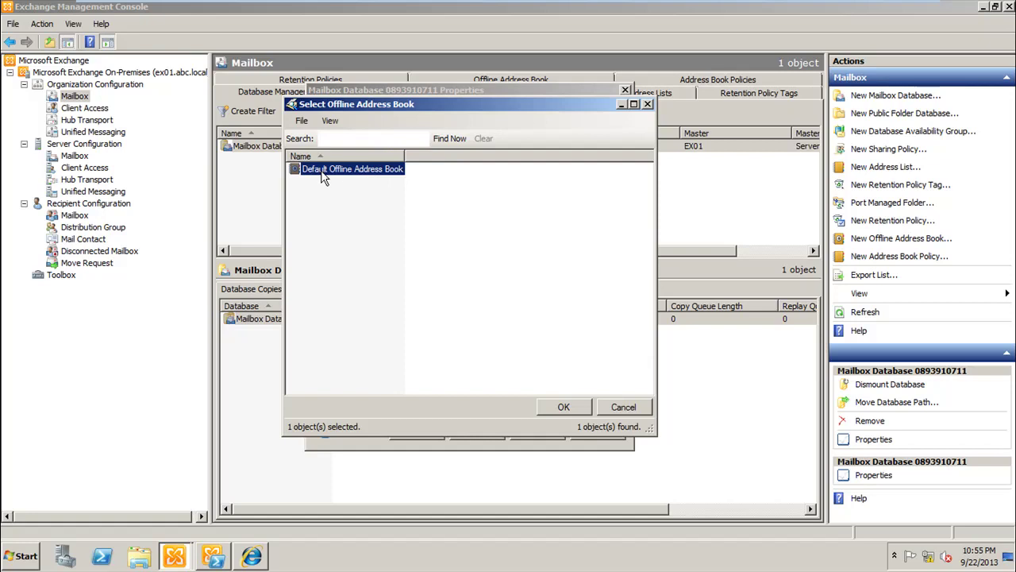
double_click(353, 178)
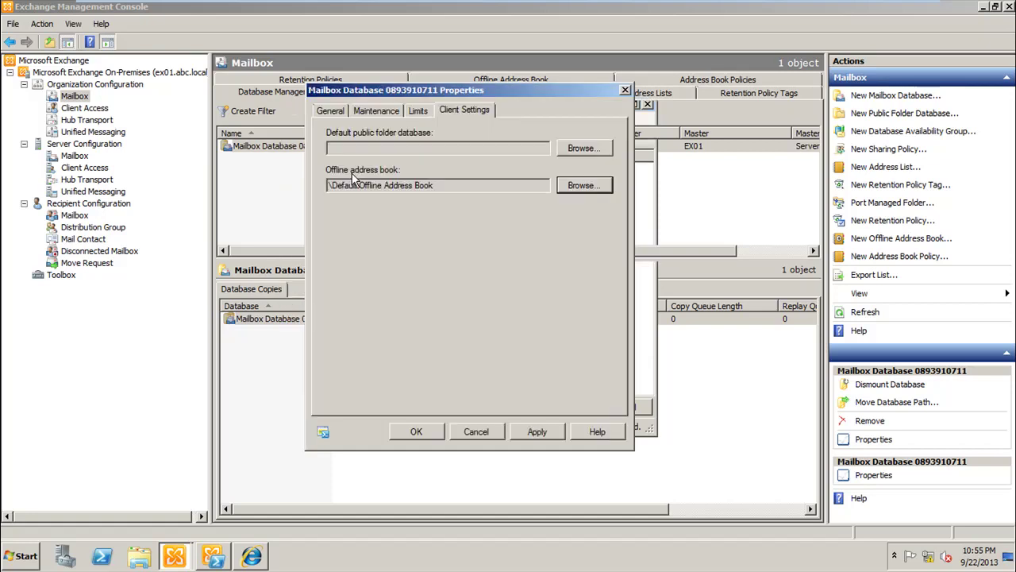
click(547, 436)
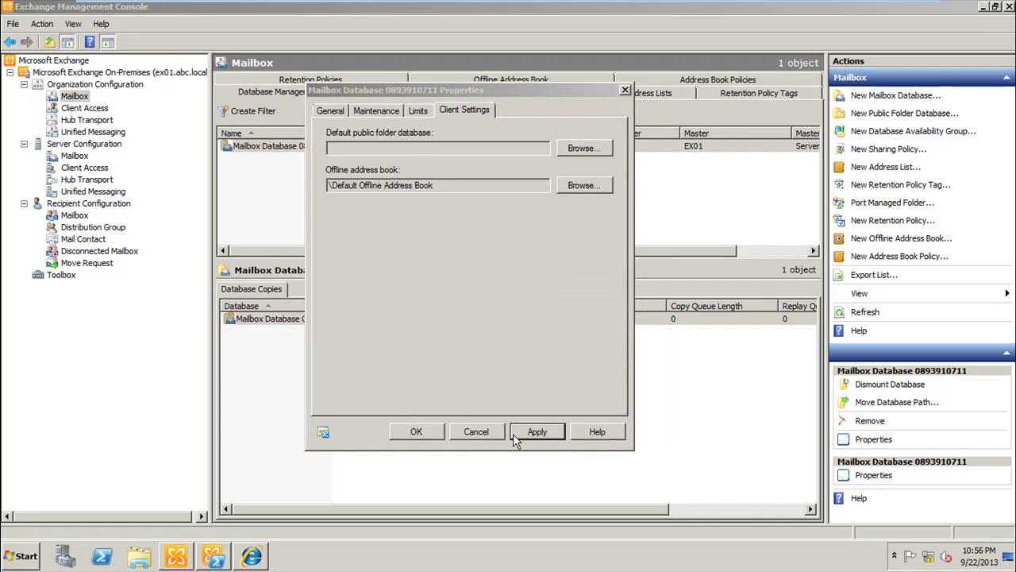
click(513, 433)
click(419, 432)
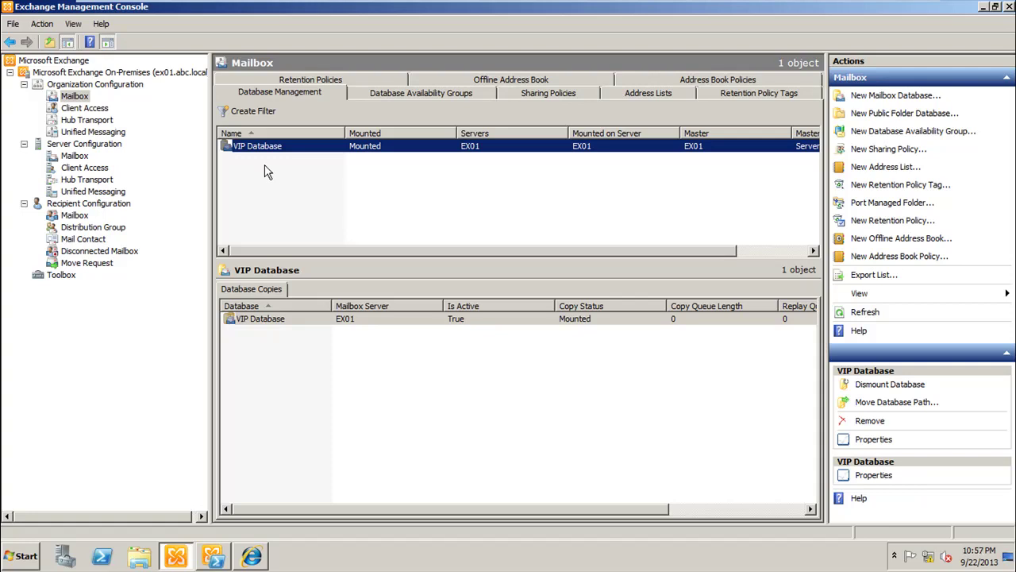
click(4, 548)
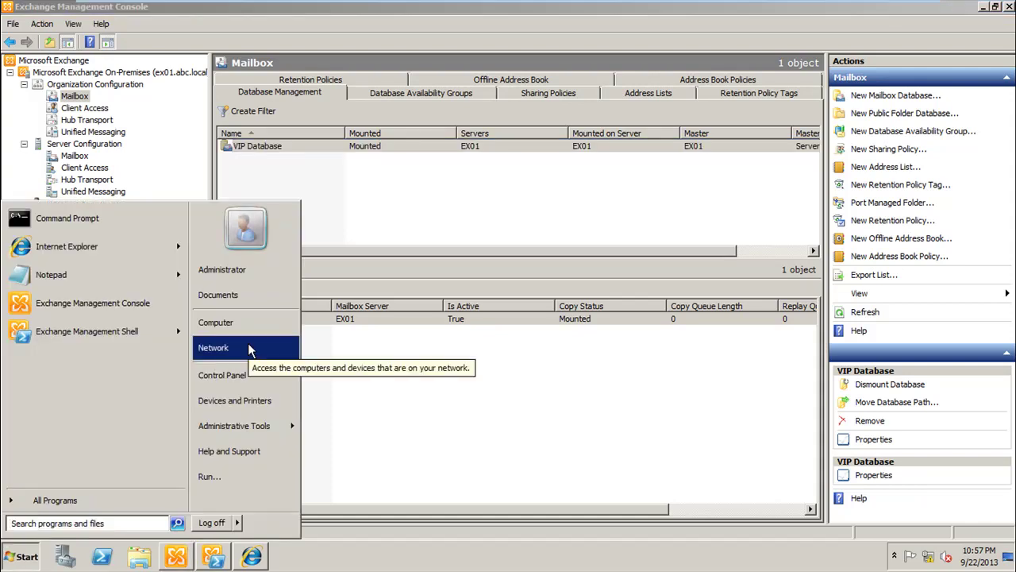
click(262, 322)
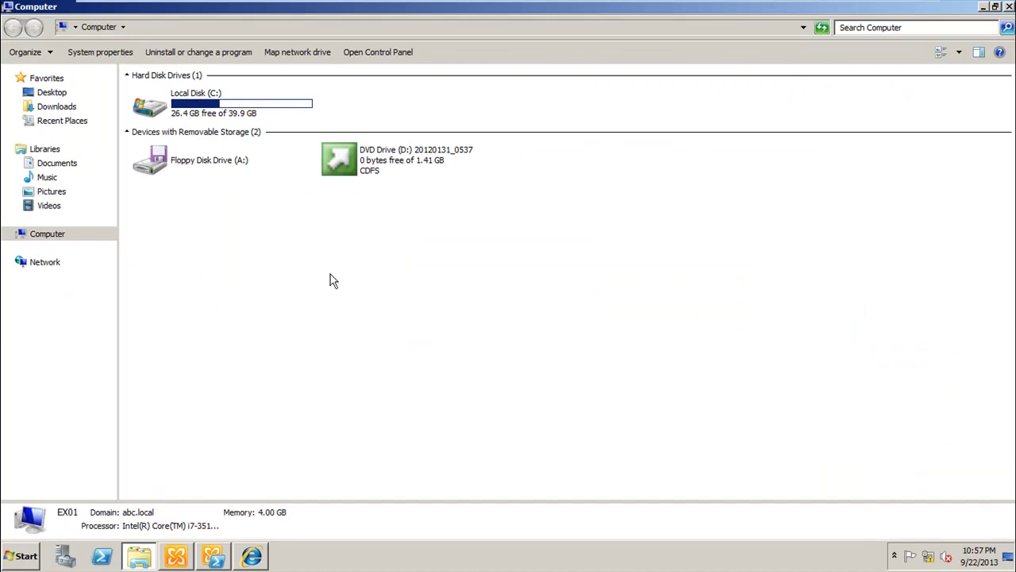
click(133, 562)
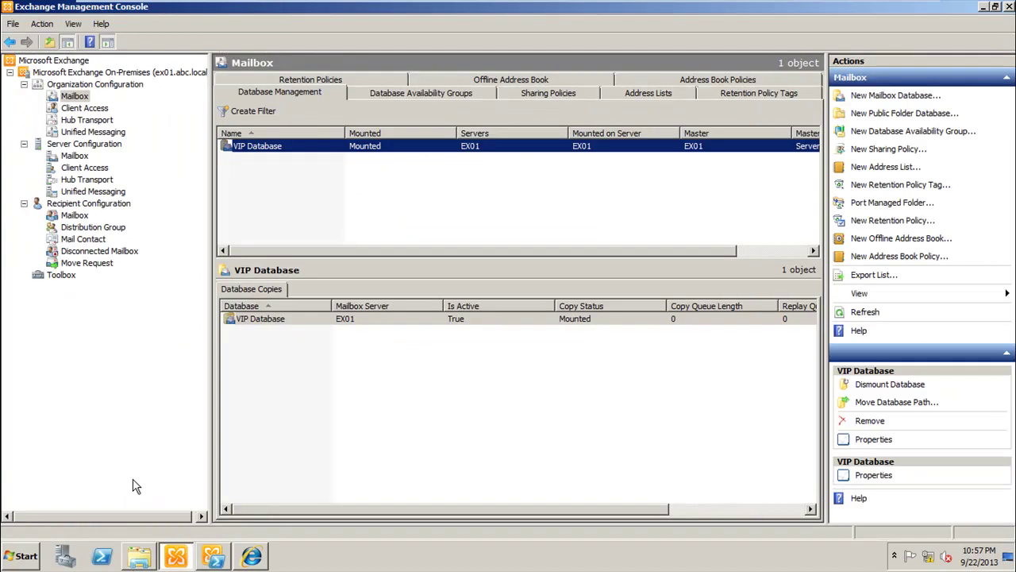
mouse_move(260, 8)
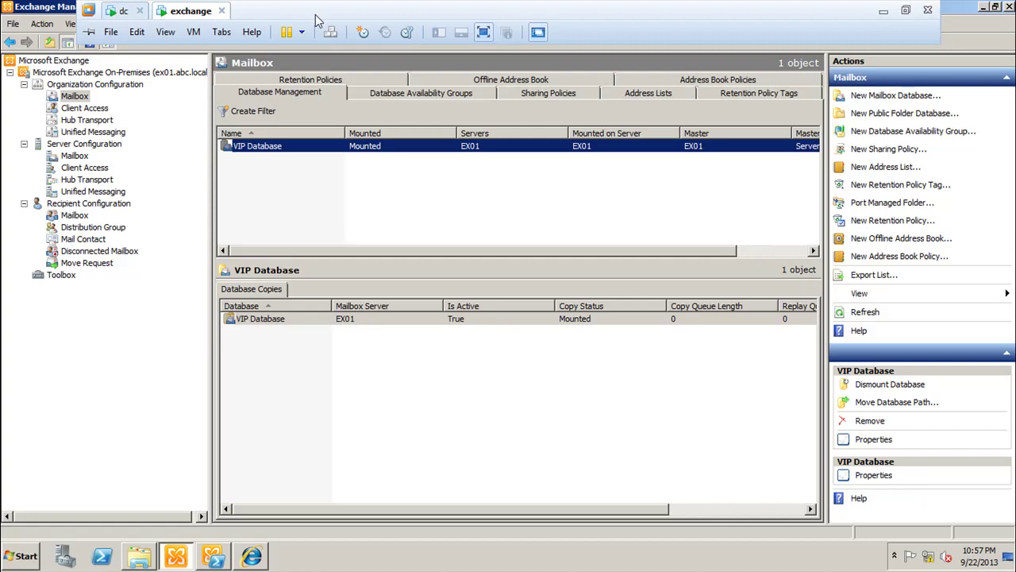
Step: Add a new 100 GB SCSI disk to the exchange VM, fully allocated and stored as one file
click(194, 32)
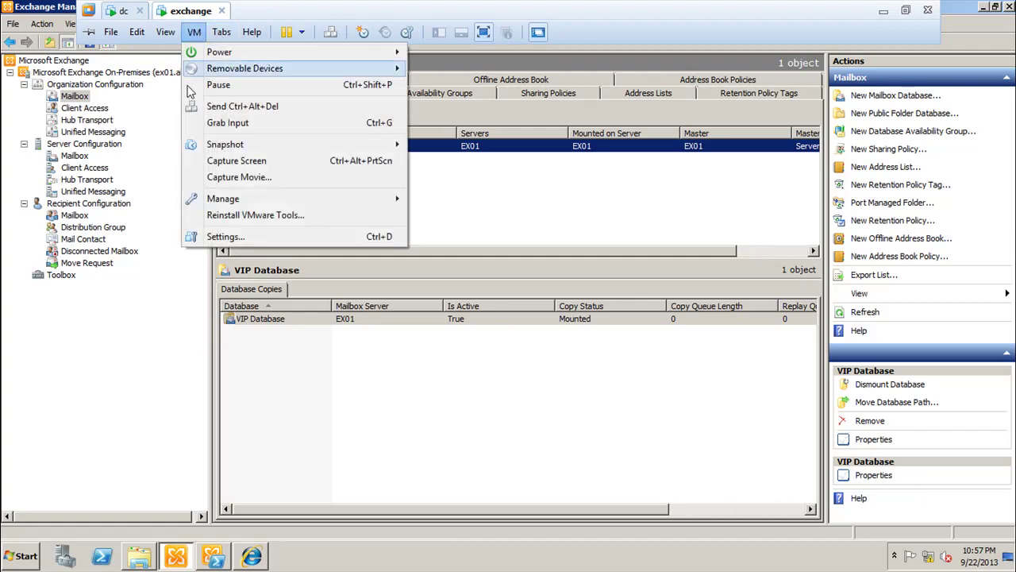
click(250, 238)
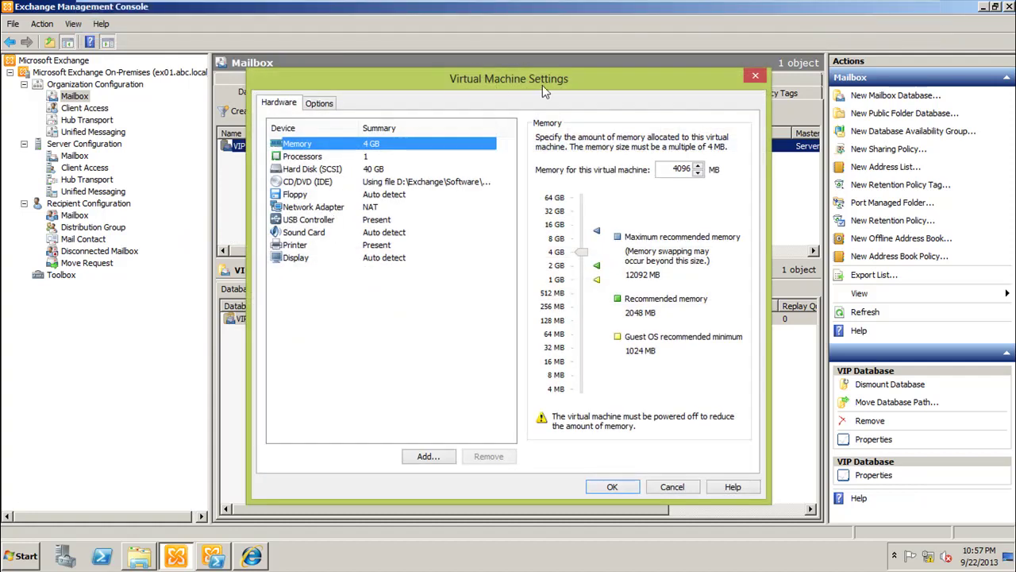
click(430, 456)
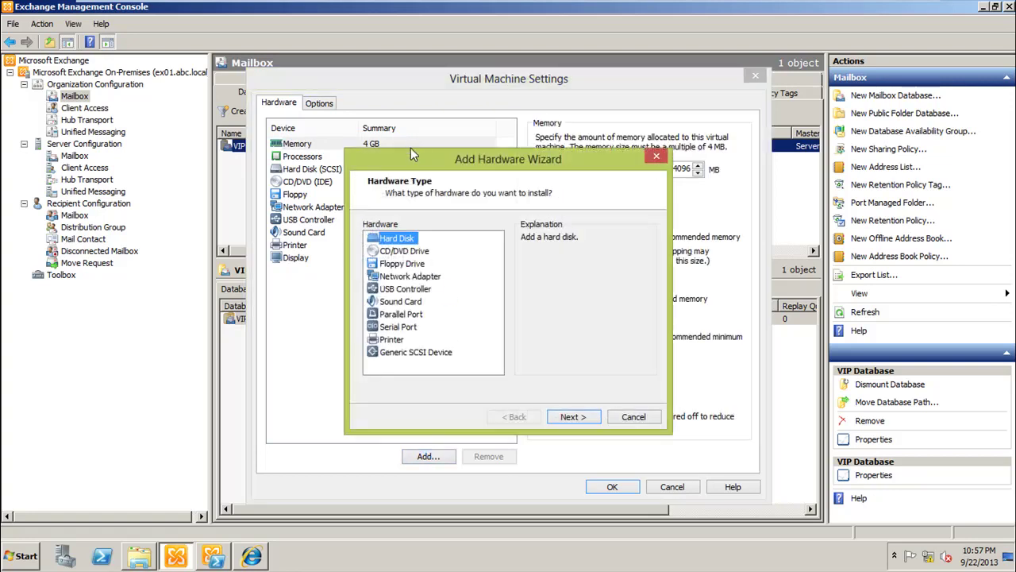
click(574, 418)
click(573, 416)
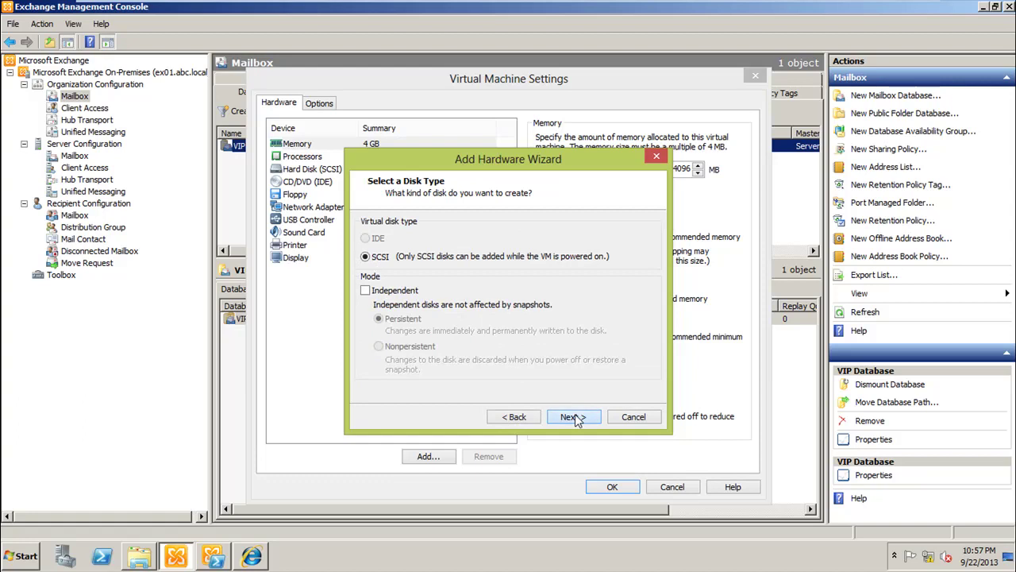
click(573, 417)
text(100)
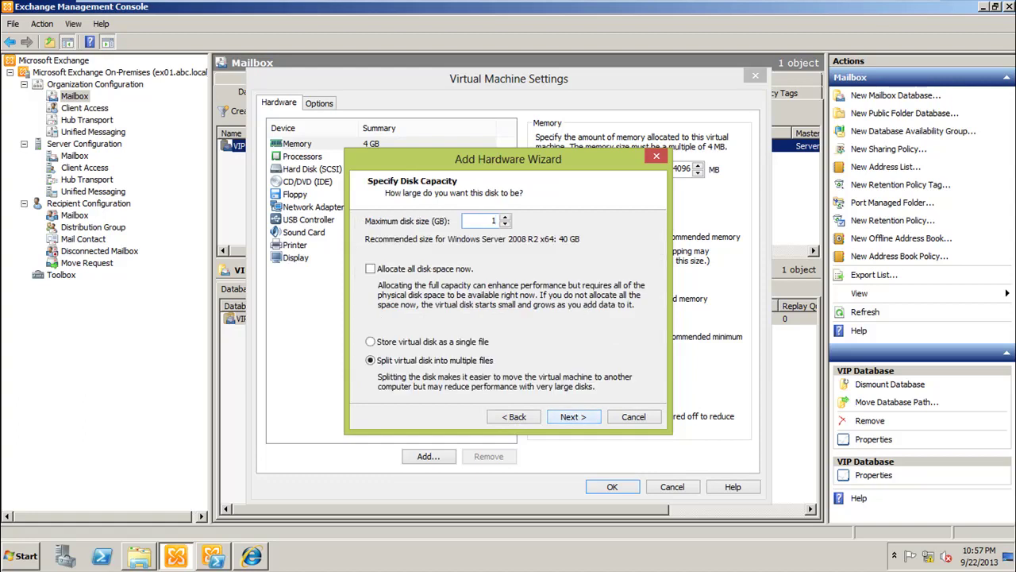
click(433, 271)
click(456, 343)
click(570, 414)
click(568, 410)
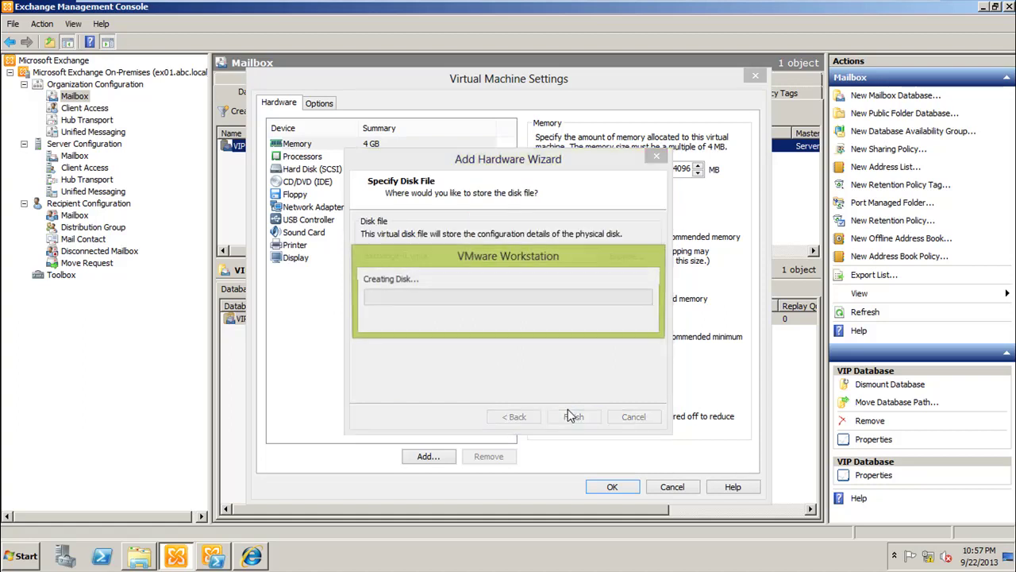
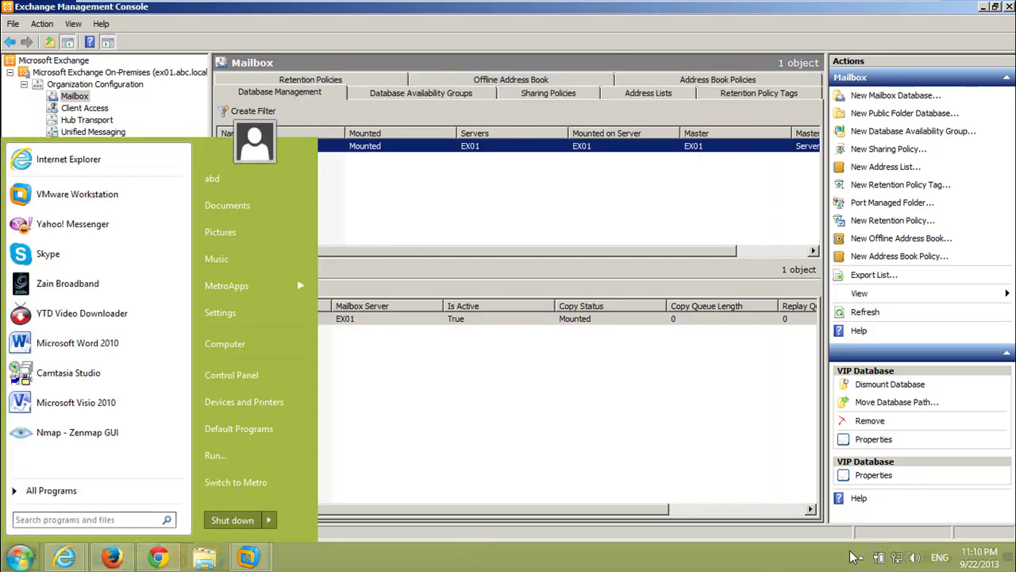
Step: Apply the VM settings with the new 20 GB hard disk, check the server's drives, and open Server Manager
click(862, 557)
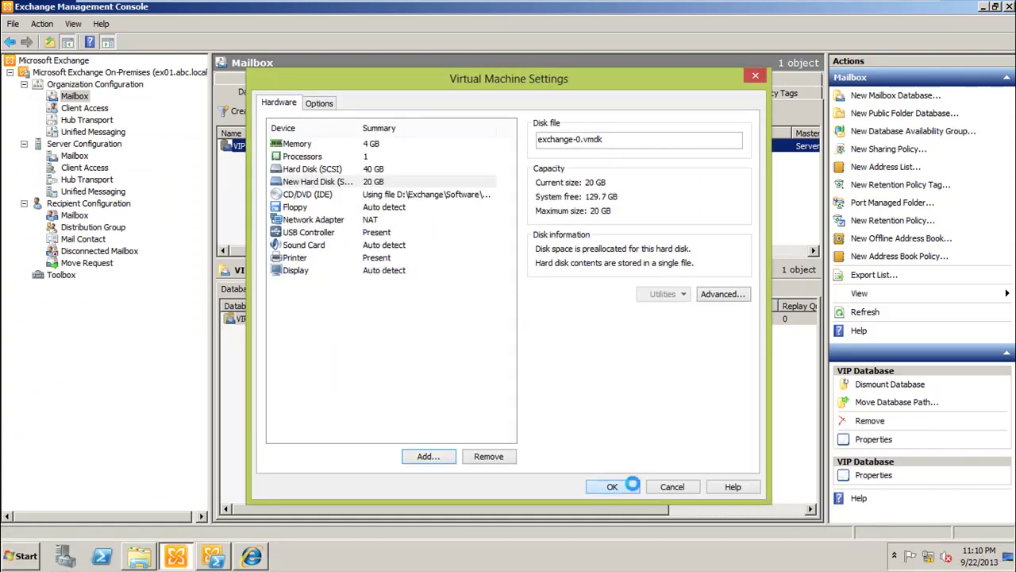
click(612, 485)
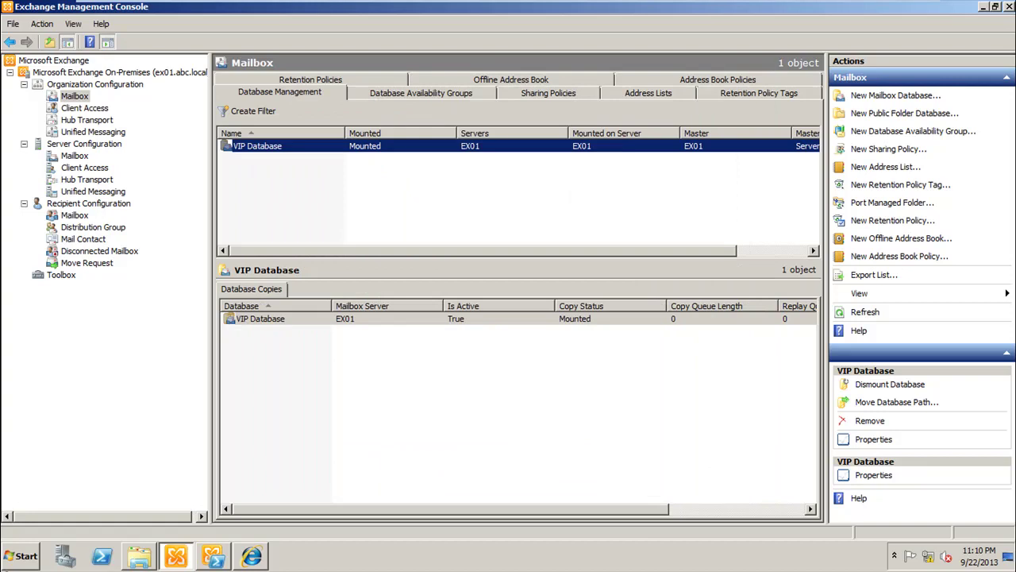
click(12, 559)
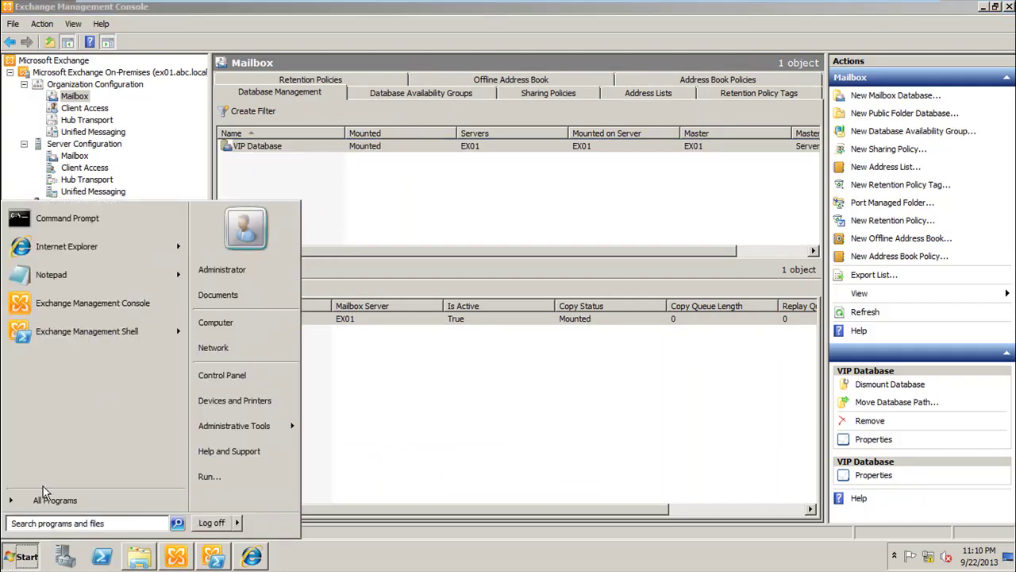
click(232, 321)
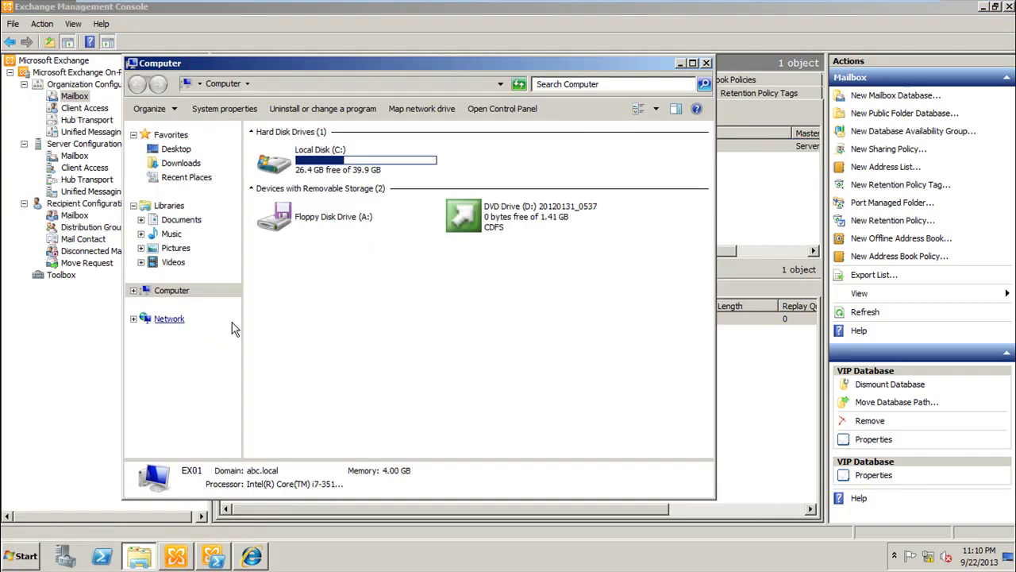
click(705, 63)
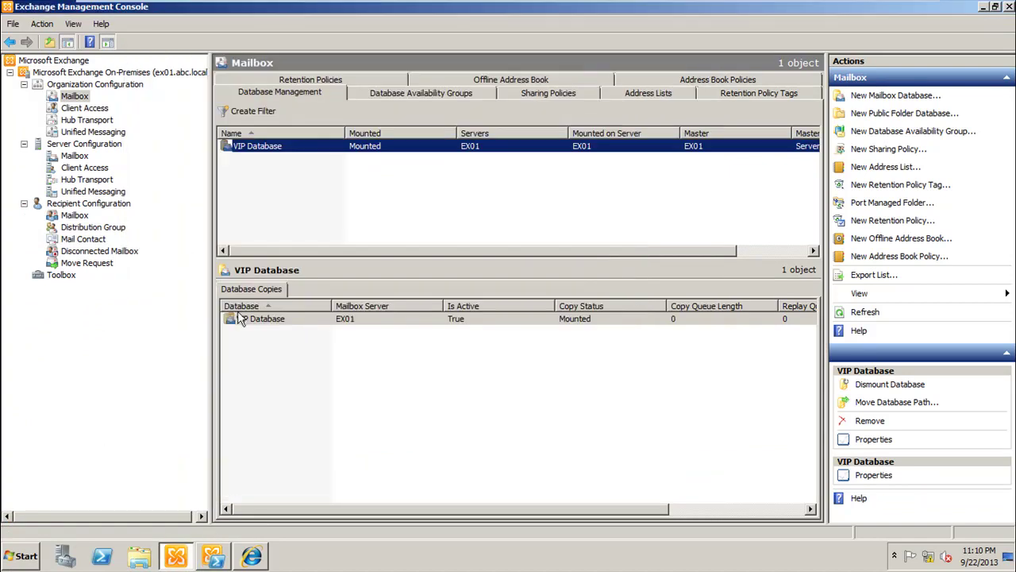
click(66, 556)
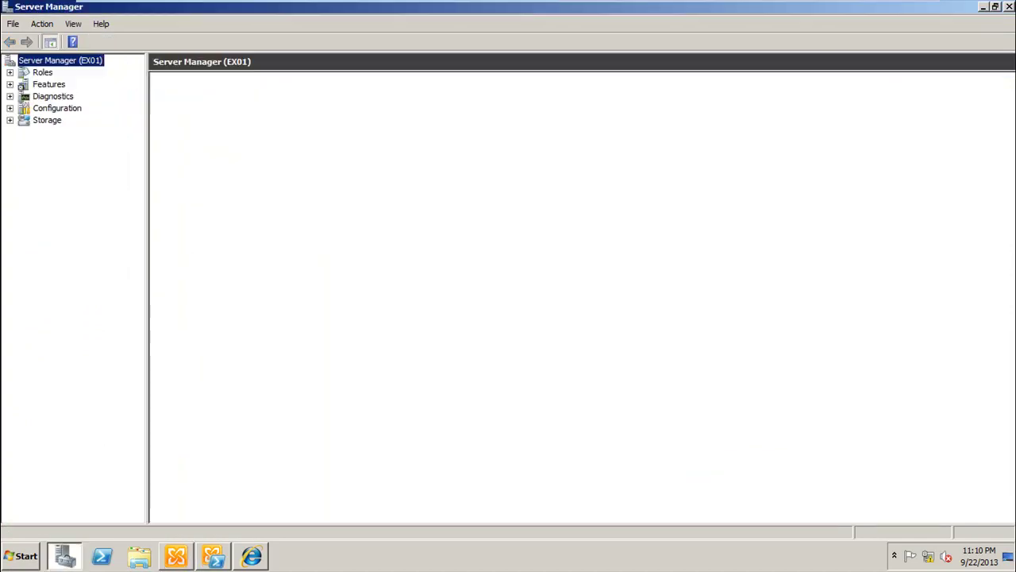
Step: In Disk Management, bring the 20 GB Disk 1 online and initialize it with MBR partitioning
click(44, 120)
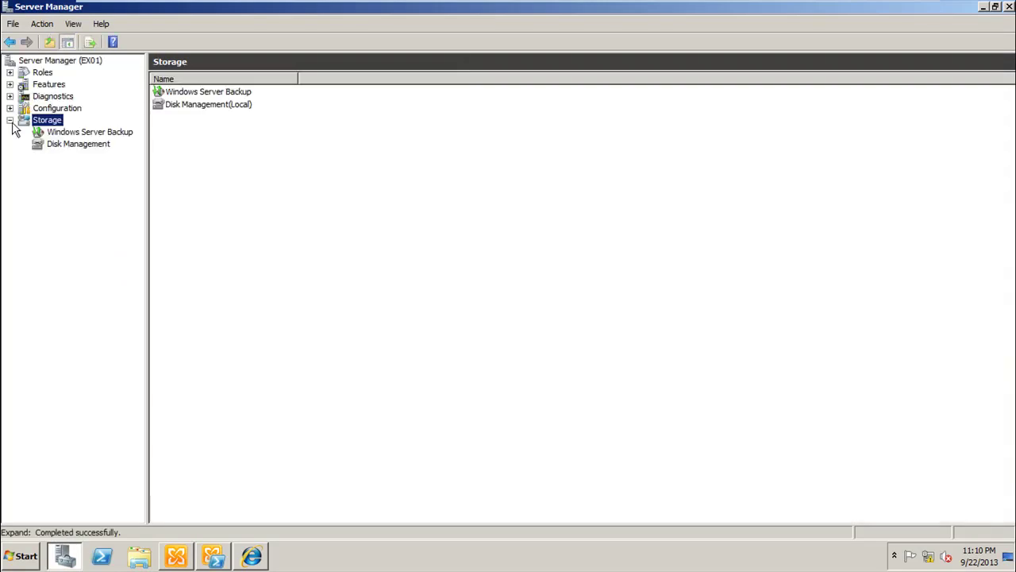
click(100, 145)
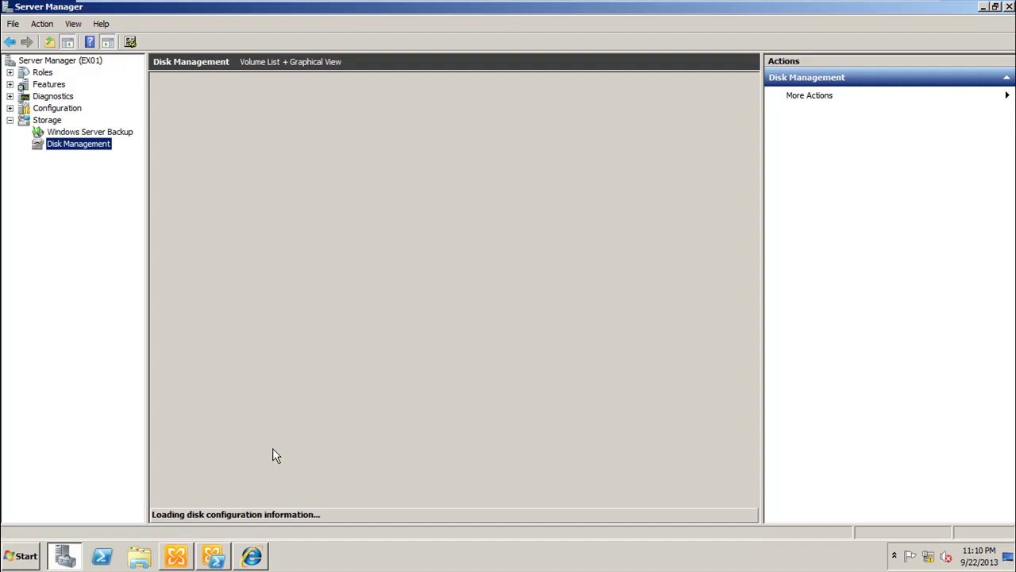
click(179, 466)
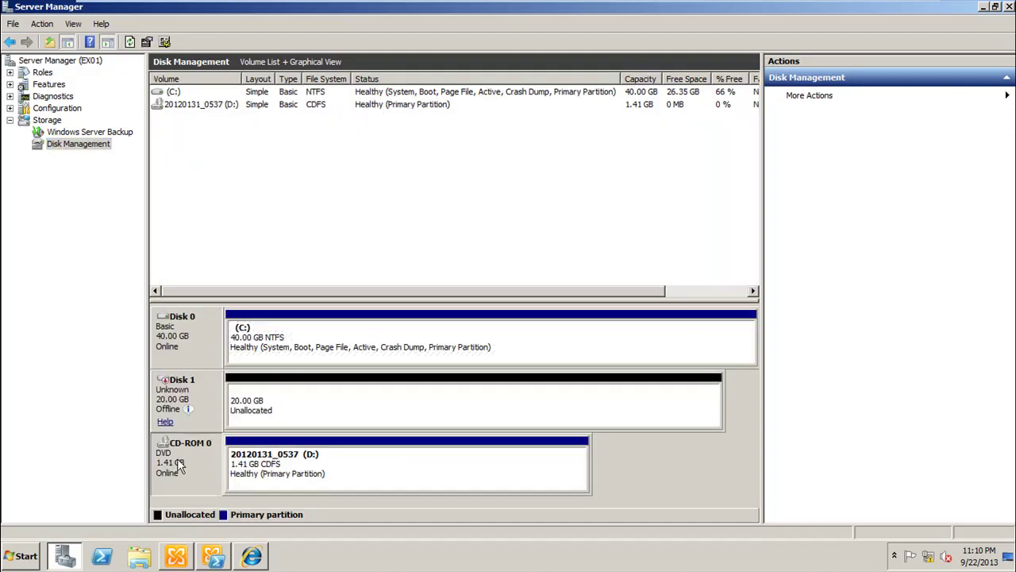
right_click(179, 404)
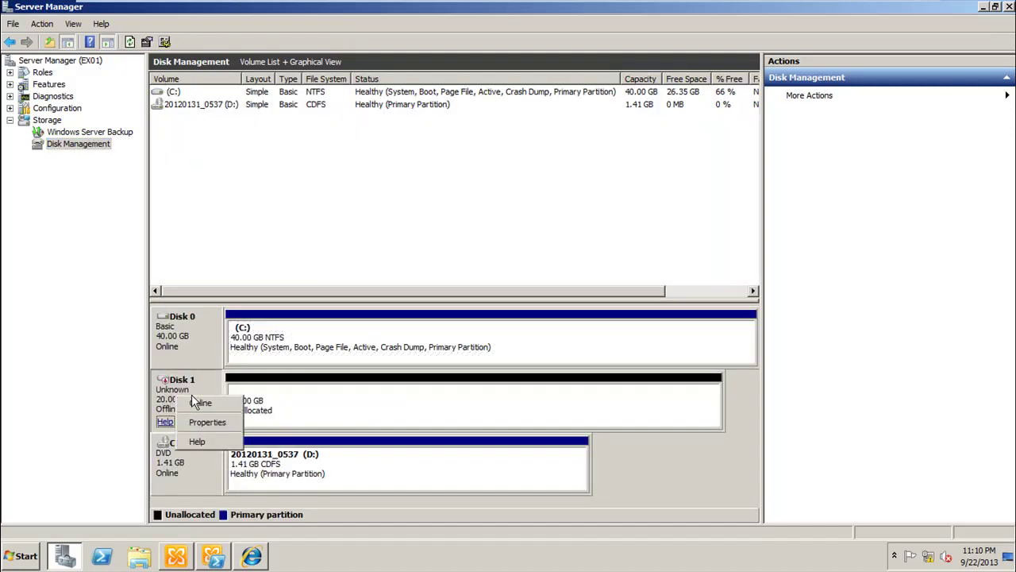
click(200, 402)
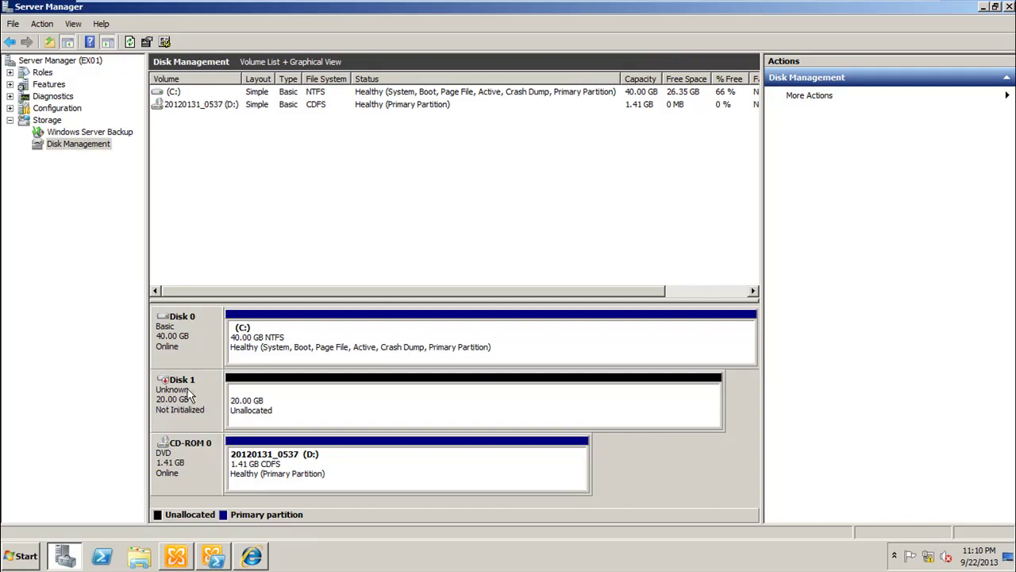
right_click(176, 400)
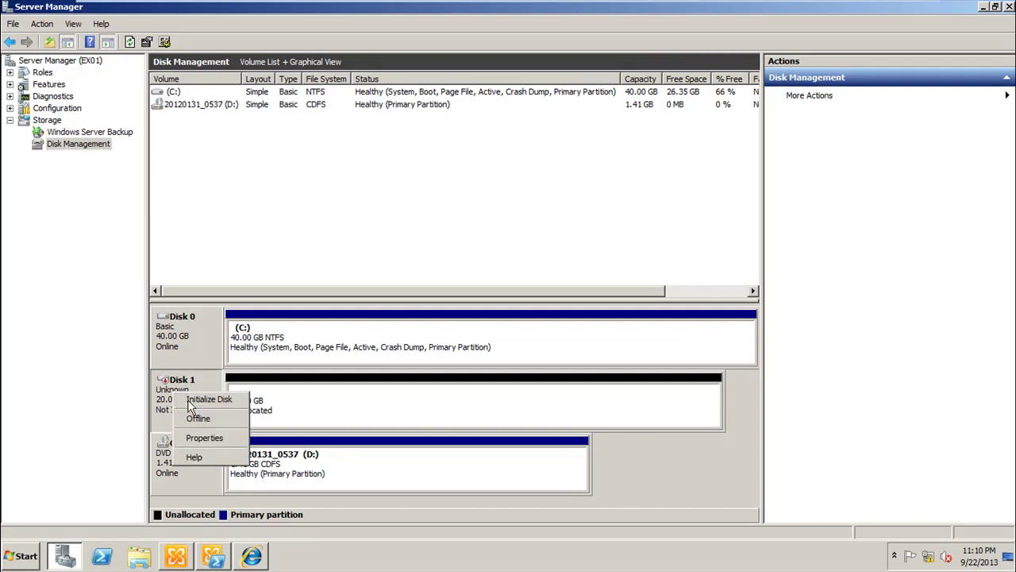
click(187, 399)
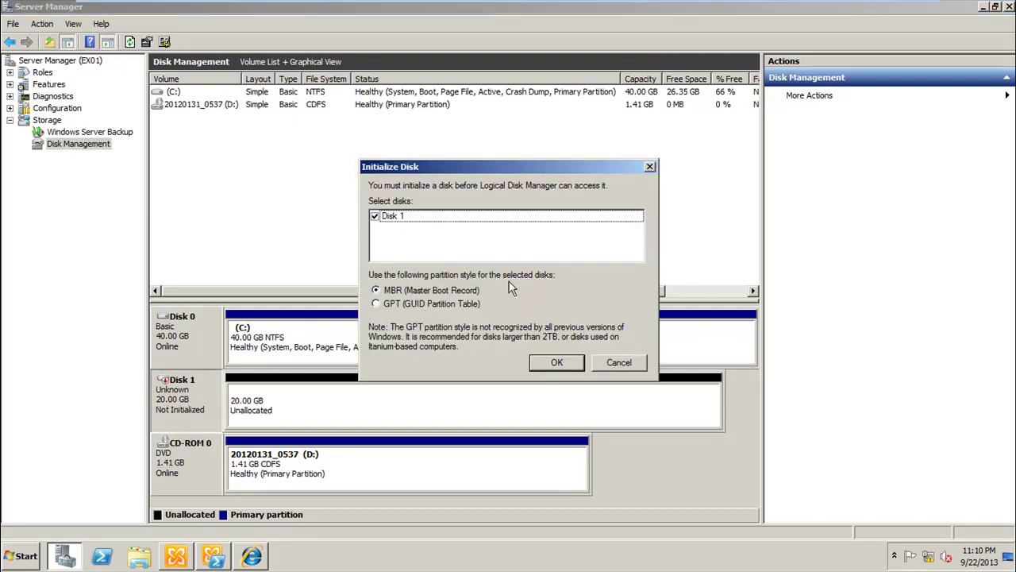
click(546, 371)
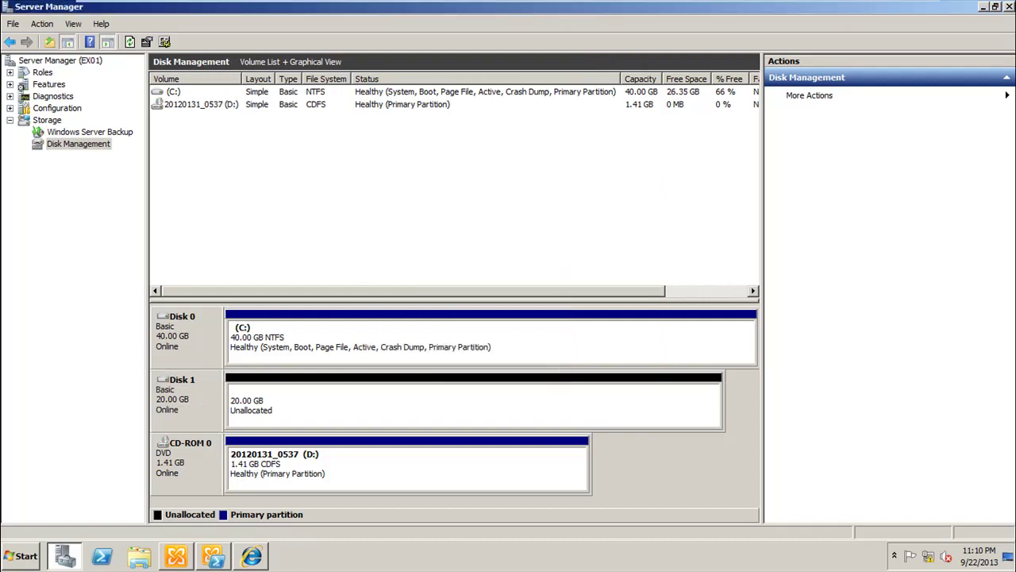
right_click(407, 412)
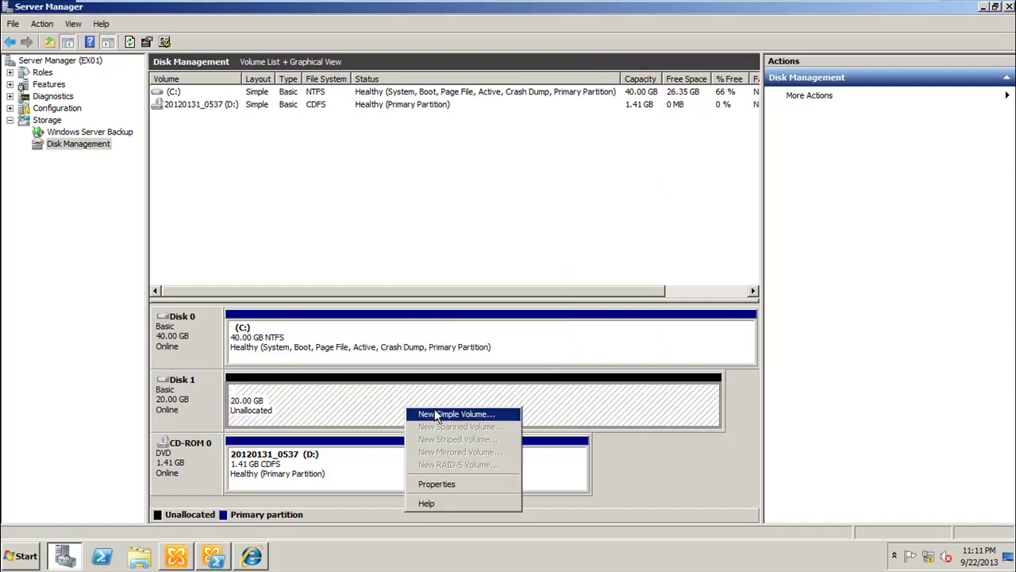
Step: Create a 20477 MB simple volume on Disk 1 as drive E: with default NTFS formatting
click(435, 413)
click(432, 353)
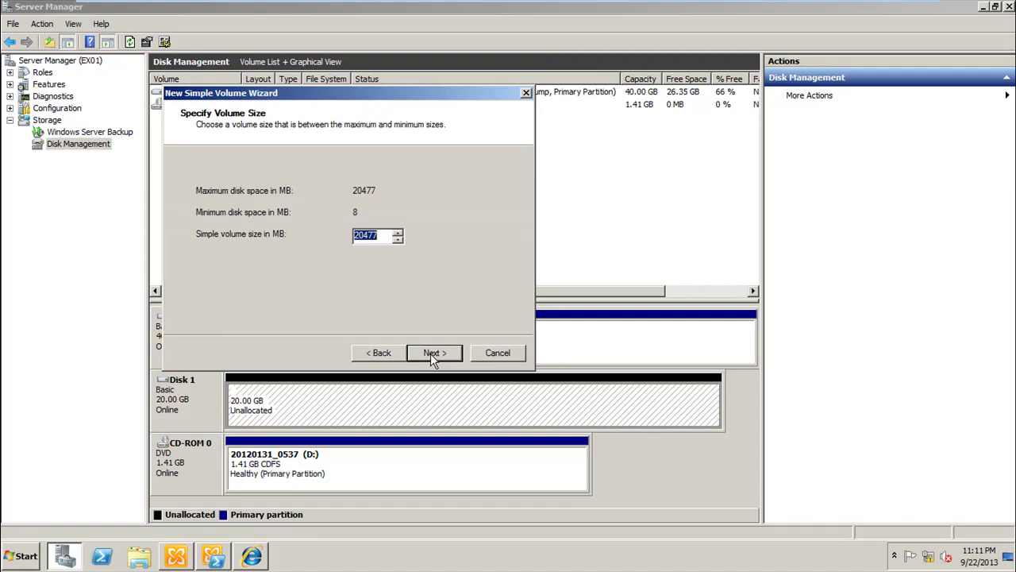
click(434, 355)
click(434, 356)
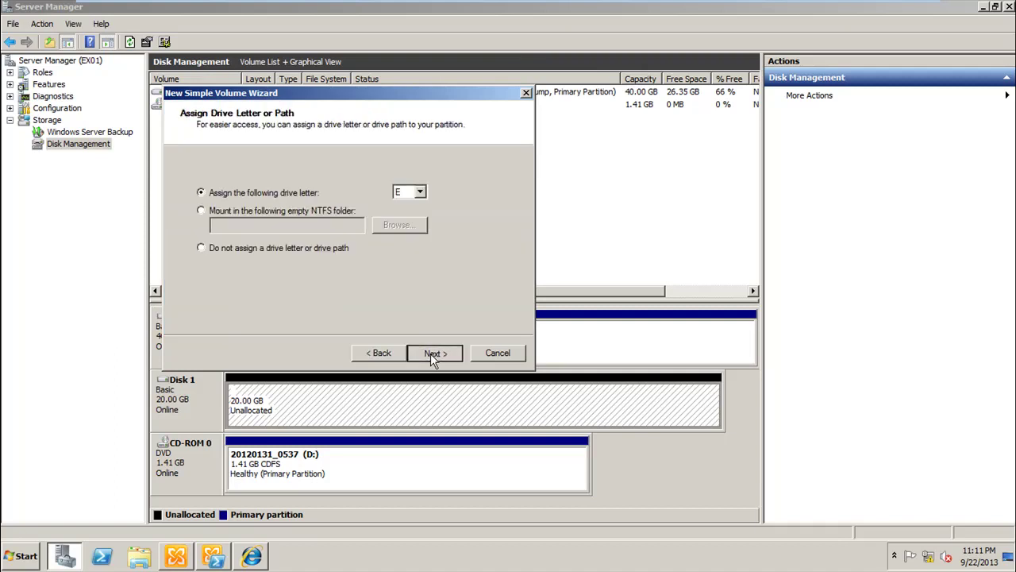
click(433, 355)
click(433, 354)
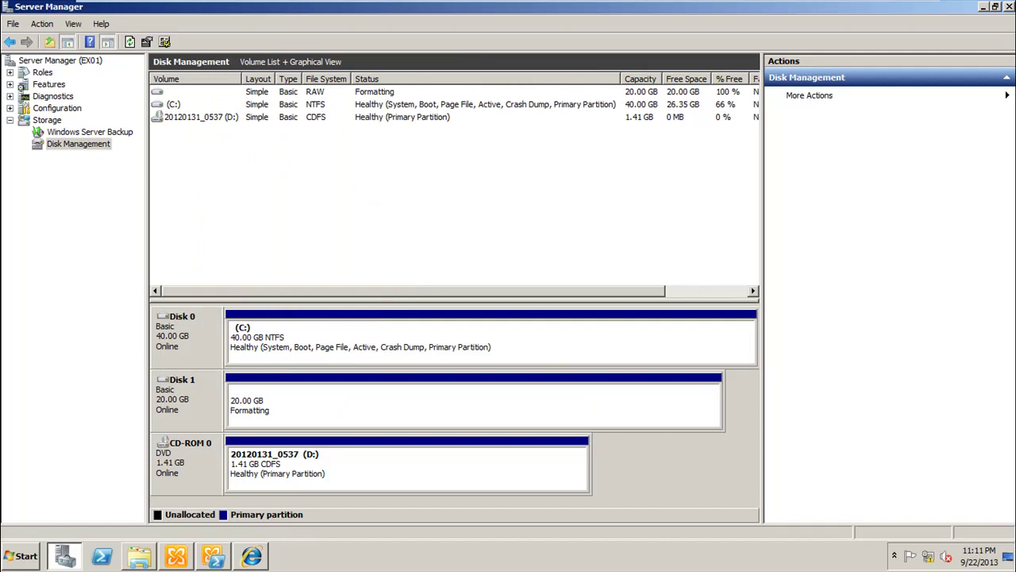
Step: Dismiss the prompt to format drive E: and close Server Manager
click(135, 560)
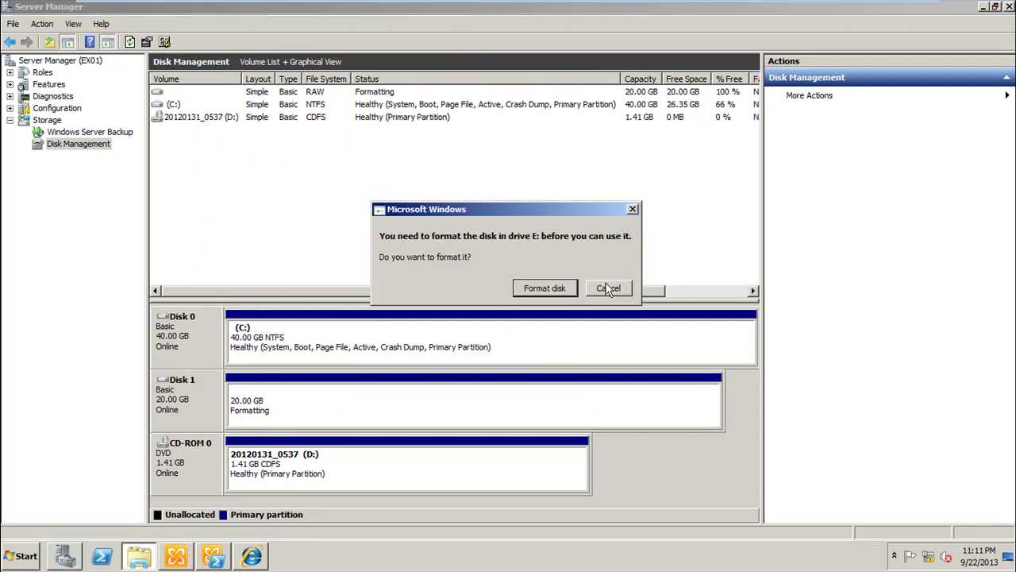
click(608, 288)
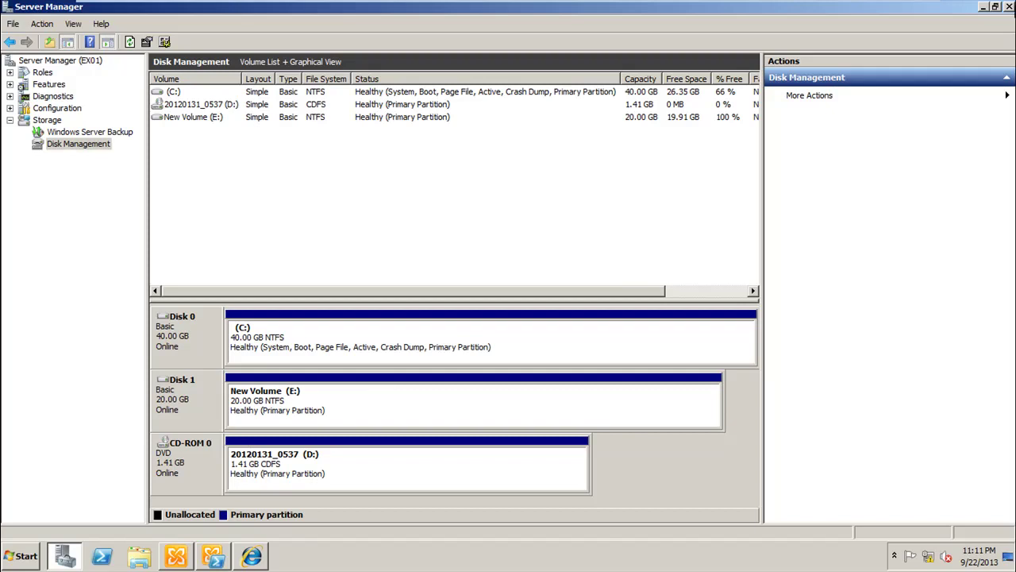
click(1009, 7)
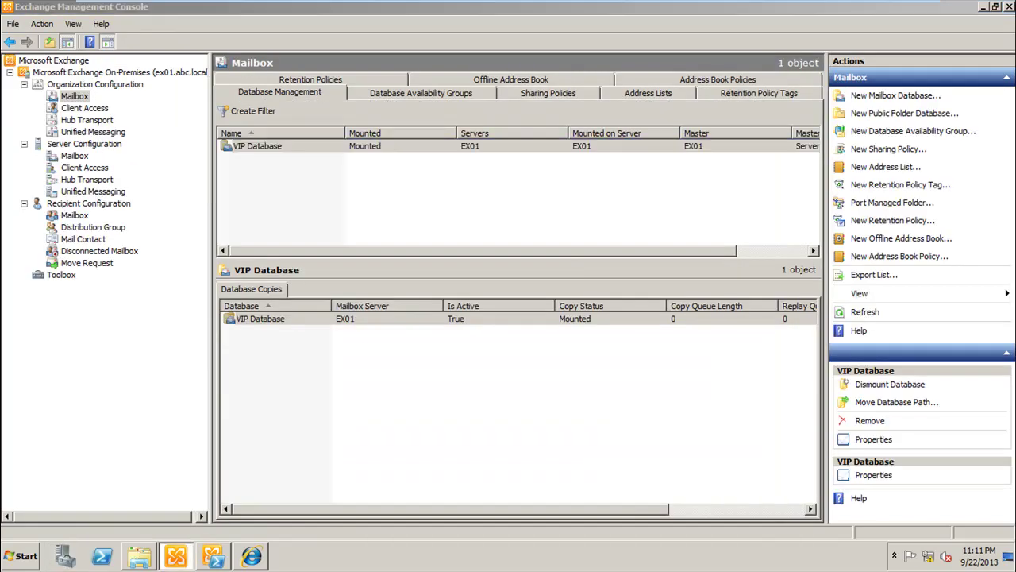
click(139, 556)
Step: Open New Volume (E:) in Explorer to confirm it is empty, then return to the Exchange console
double_click(500, 66)
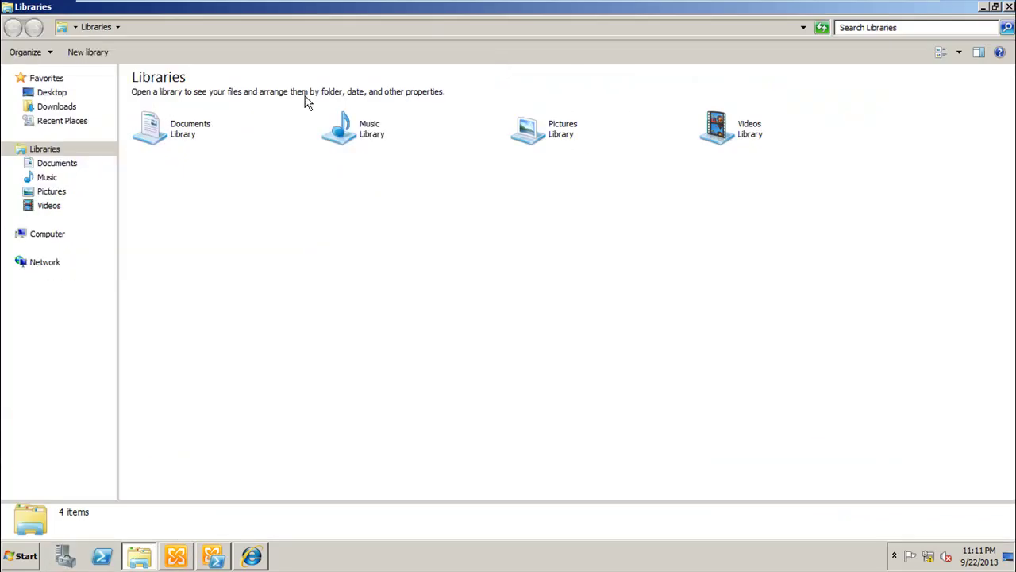
click(47, 236)
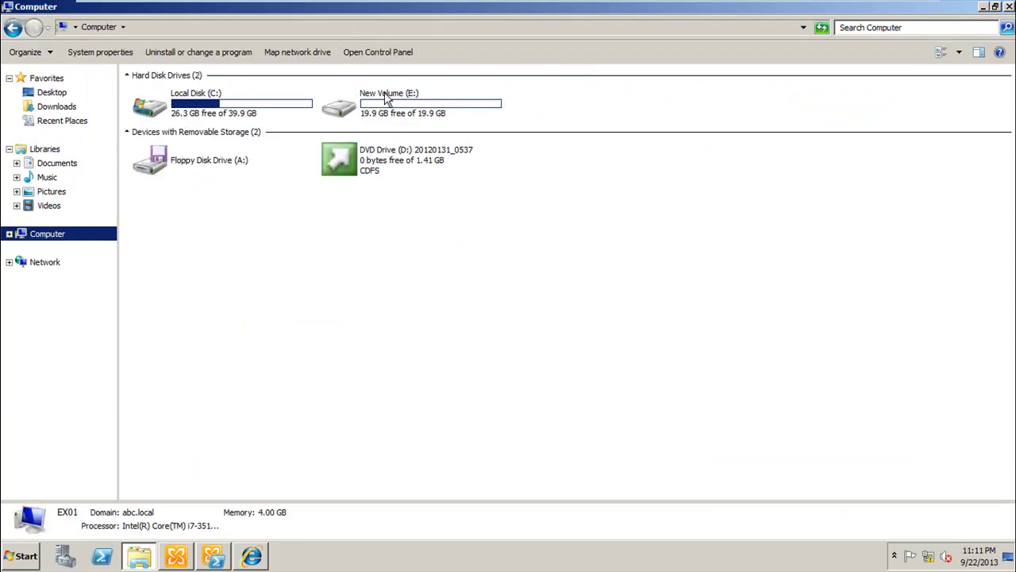
double_click(386, 94)
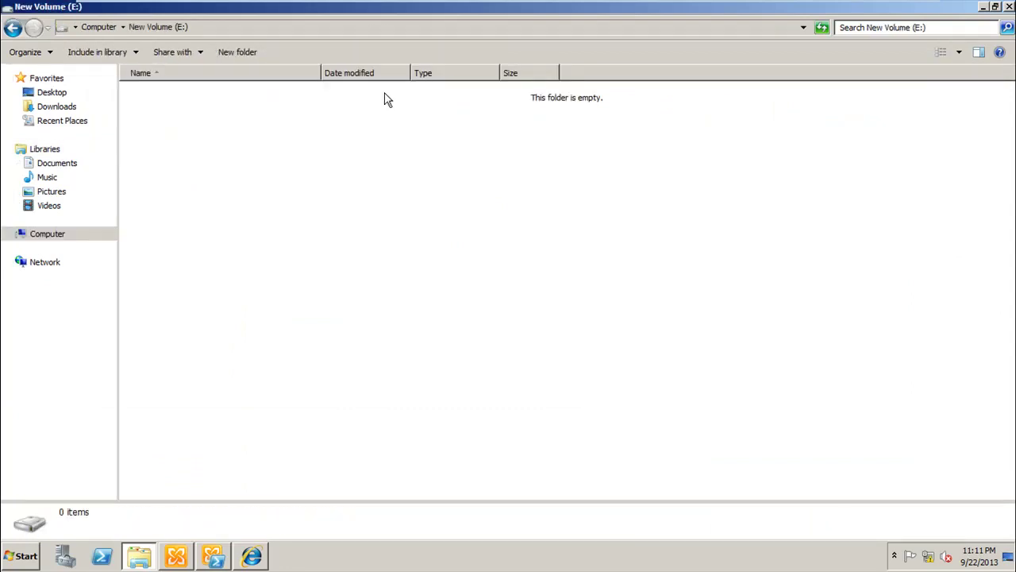
click(138, 557)
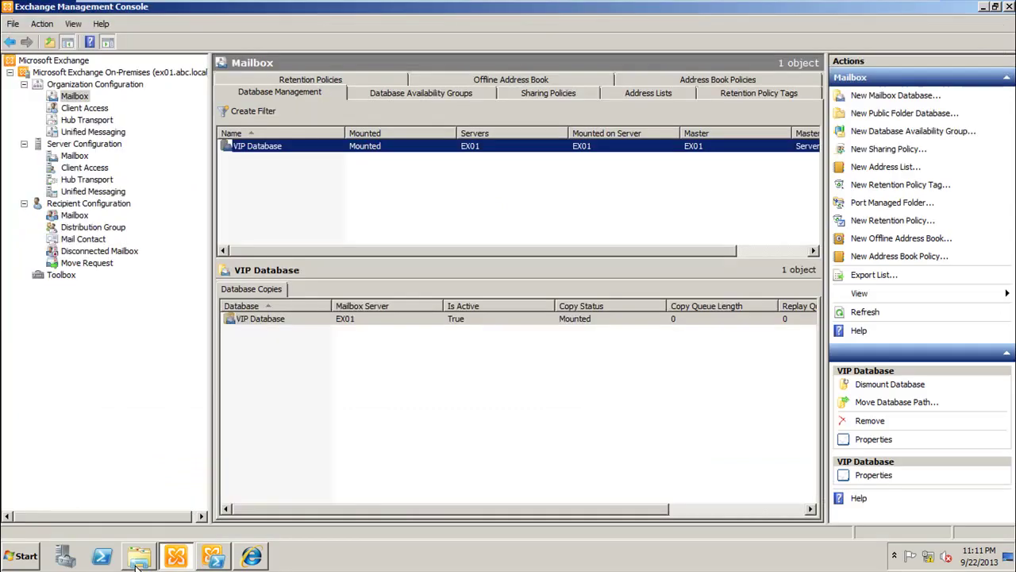
click(138, 560)
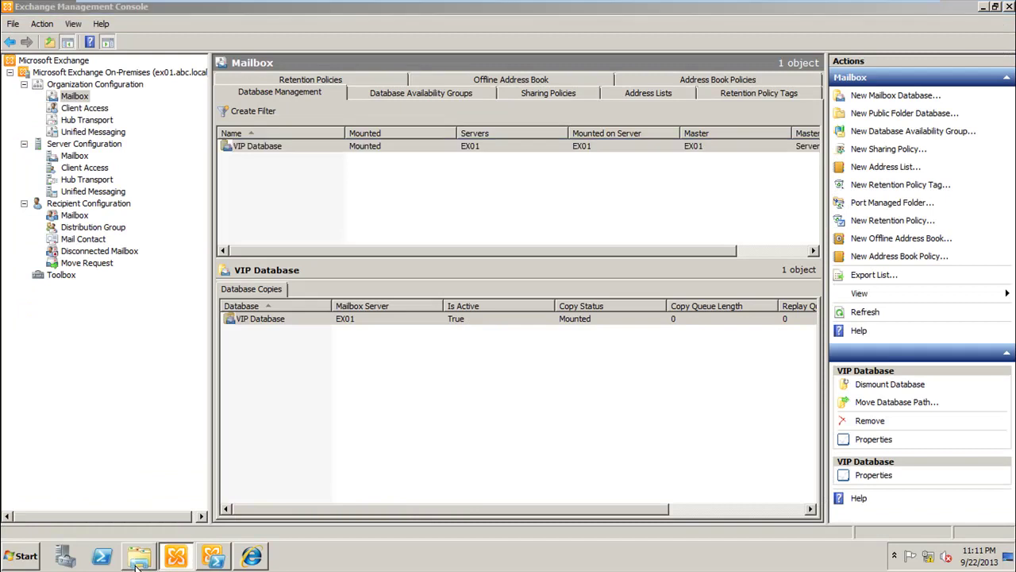
right_click(185, 195)
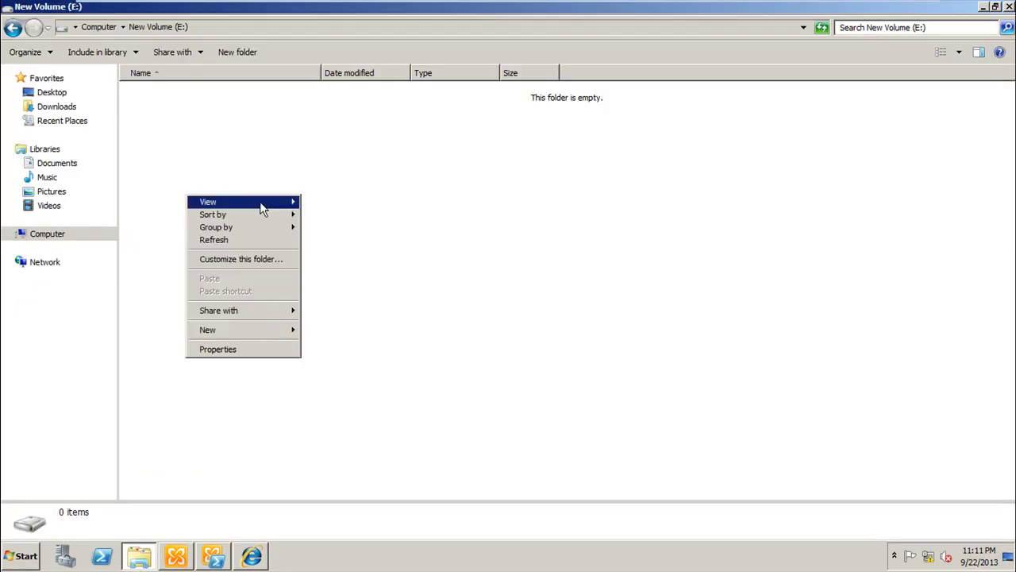
click(178, 168)
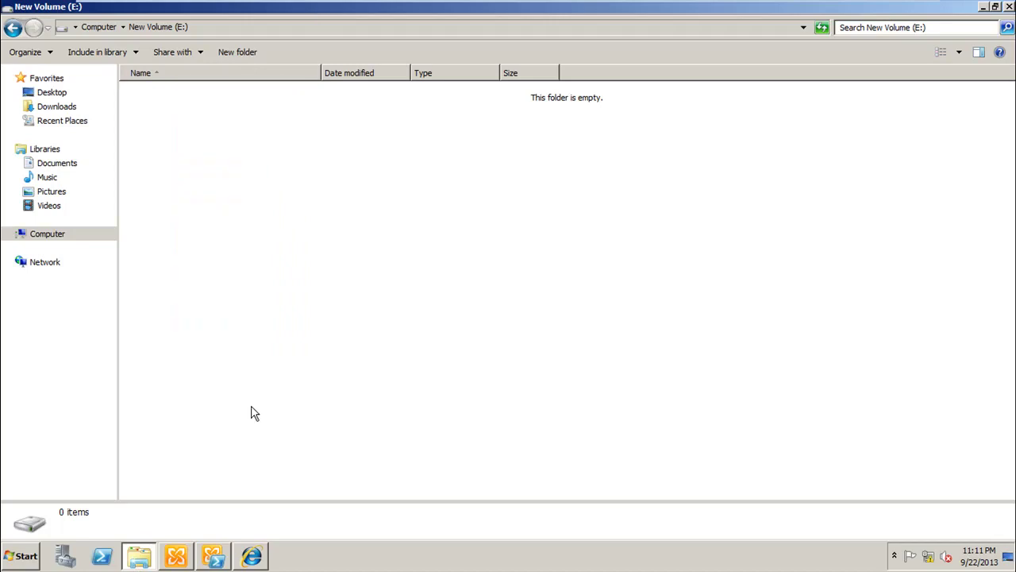
click(147, 559)
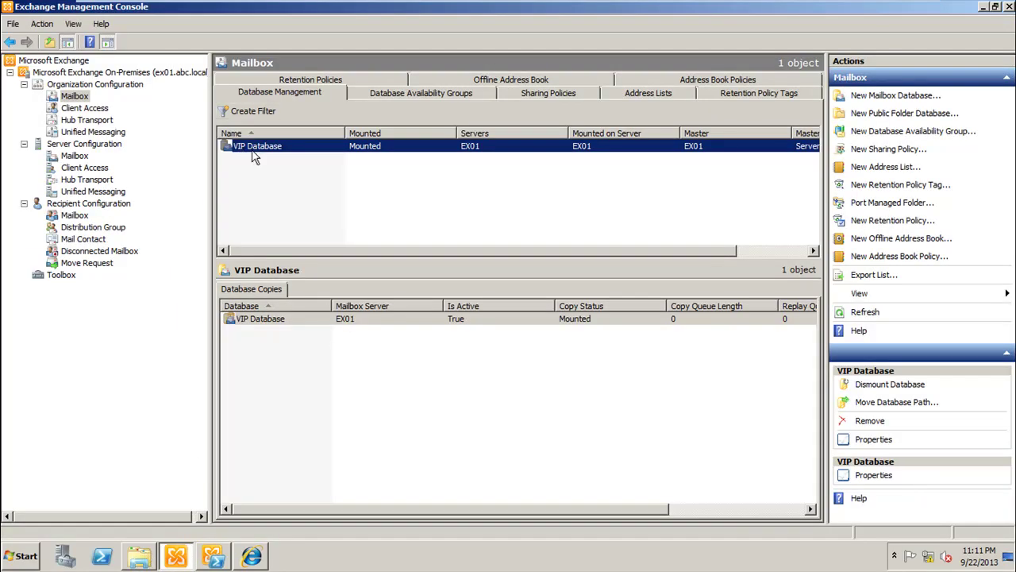
Step: Start a new mailbox database named Managers on server EX01 and advance to its paths page
right_click(75, 96)
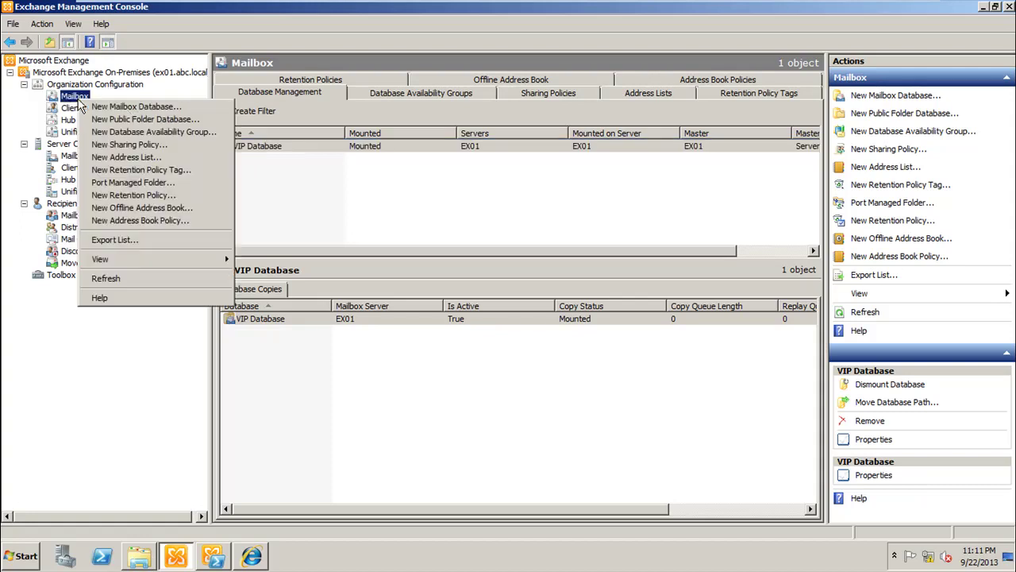
click(165, 108)
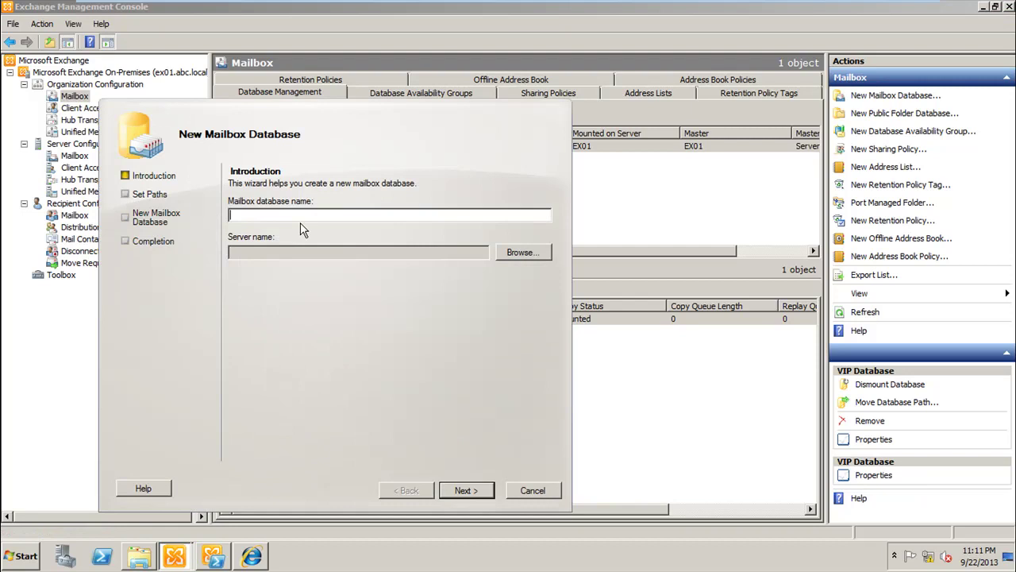
text(Managers)
click(509, 254)
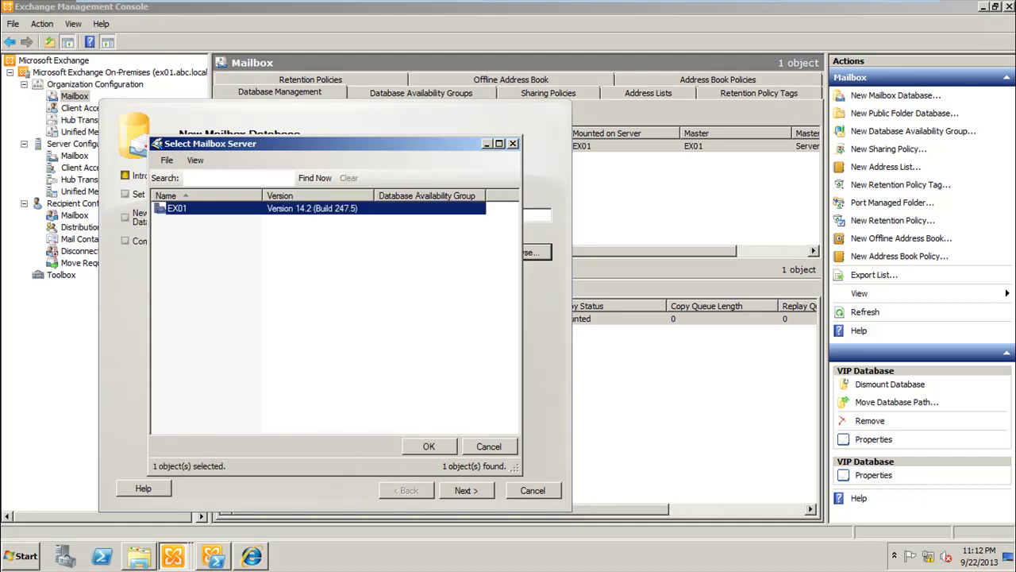
double_click(190, 220)
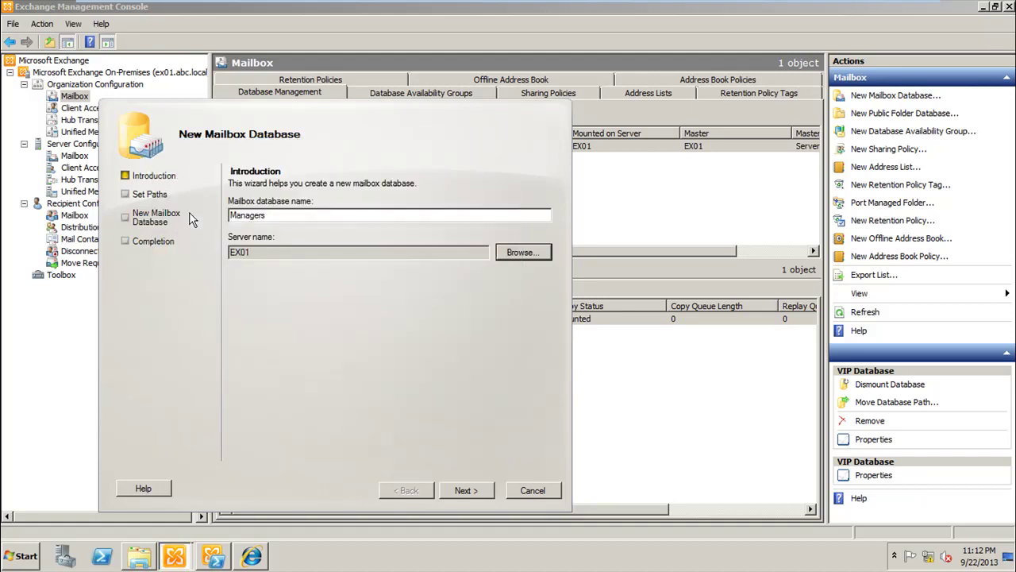
click(454, 490)
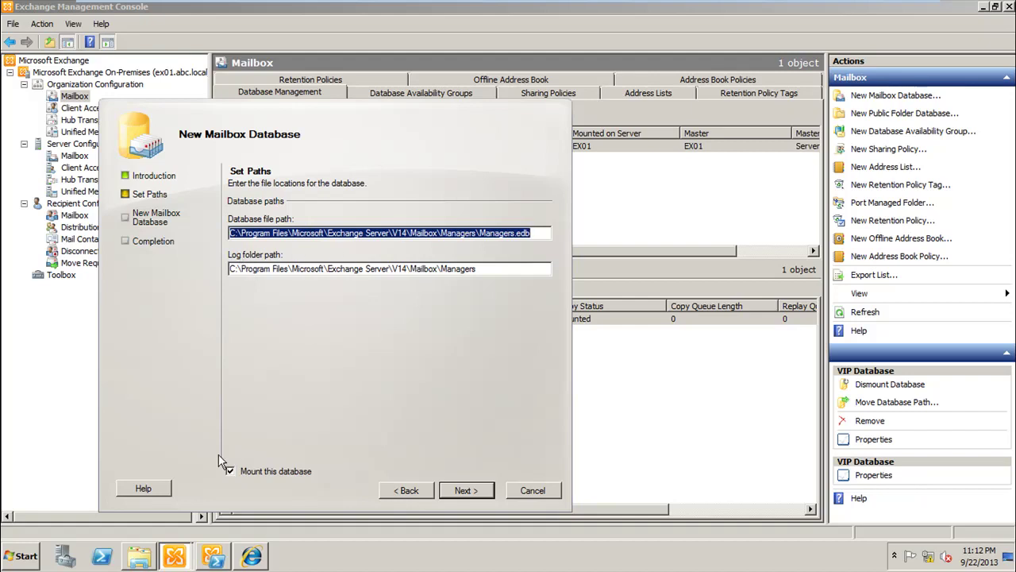
click(139, 553)
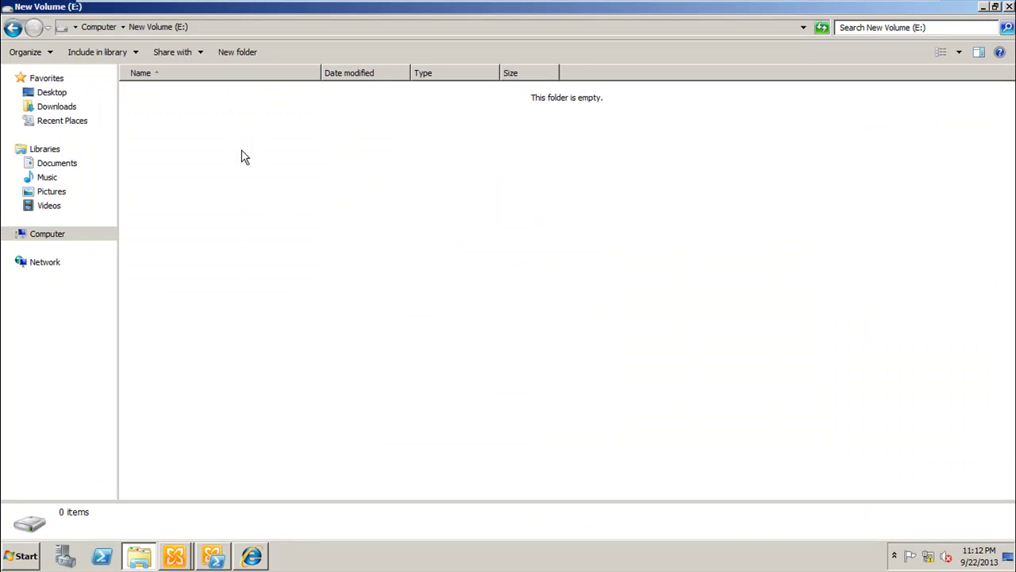
Step: Create a new folder named Managers on the E: drive
right_click(242, 151)
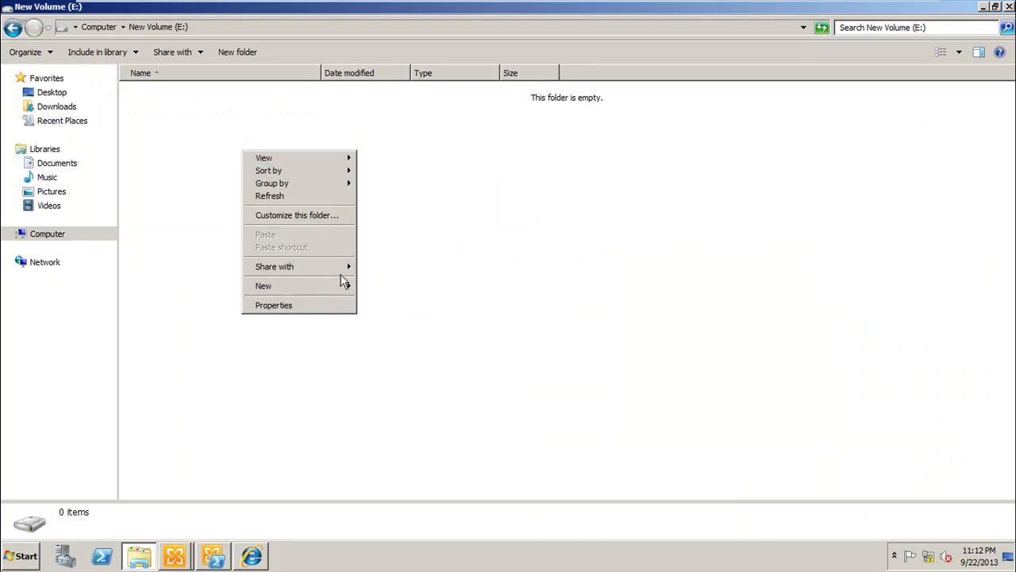
click(377, 289)
text(Manager)
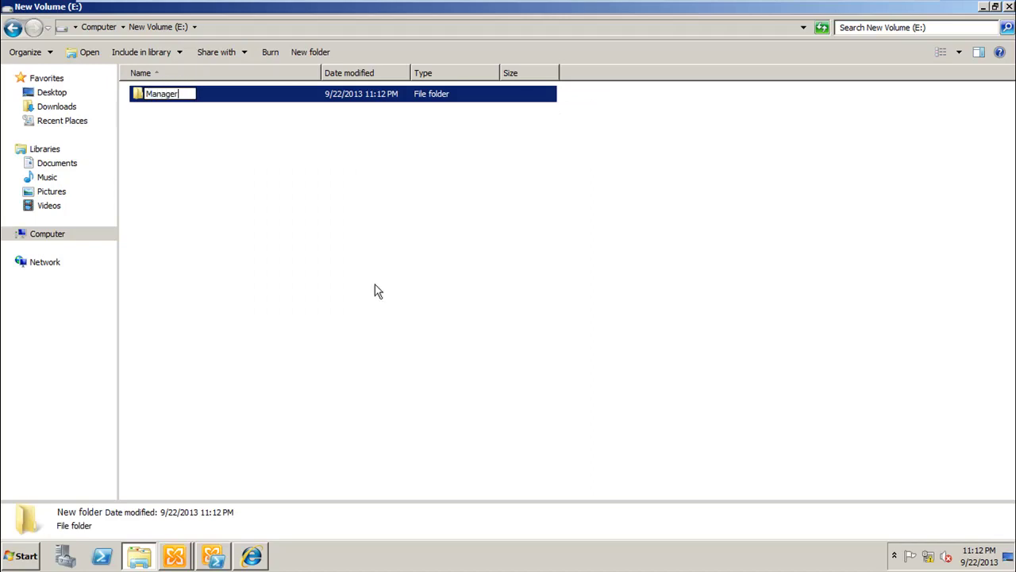
text(s)
key(Return)
key(Return)
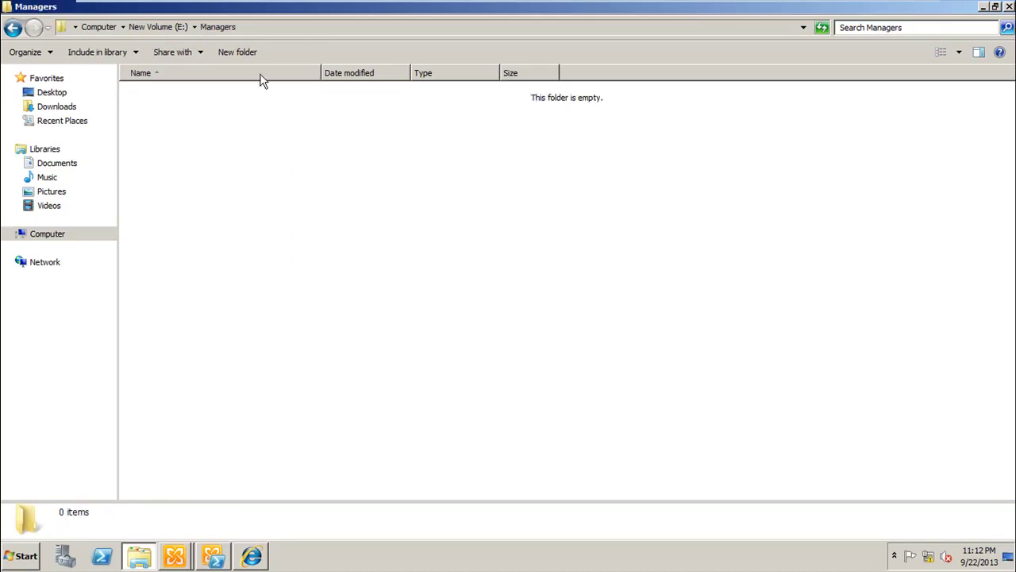
Step: Copy the E:\Managers path from the address bar and return to the database wizard
click(373, 27)
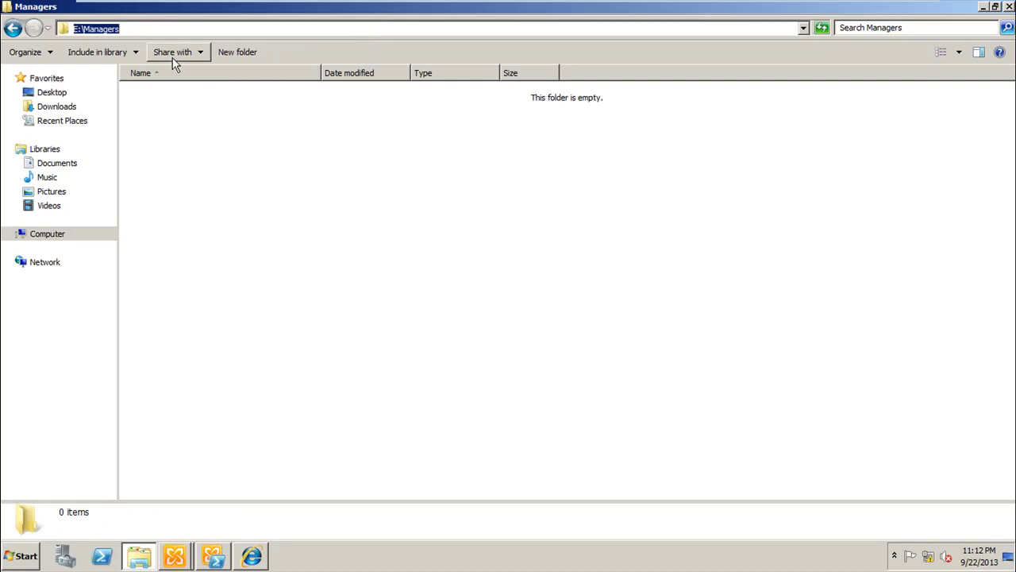
right_click(103, 29)
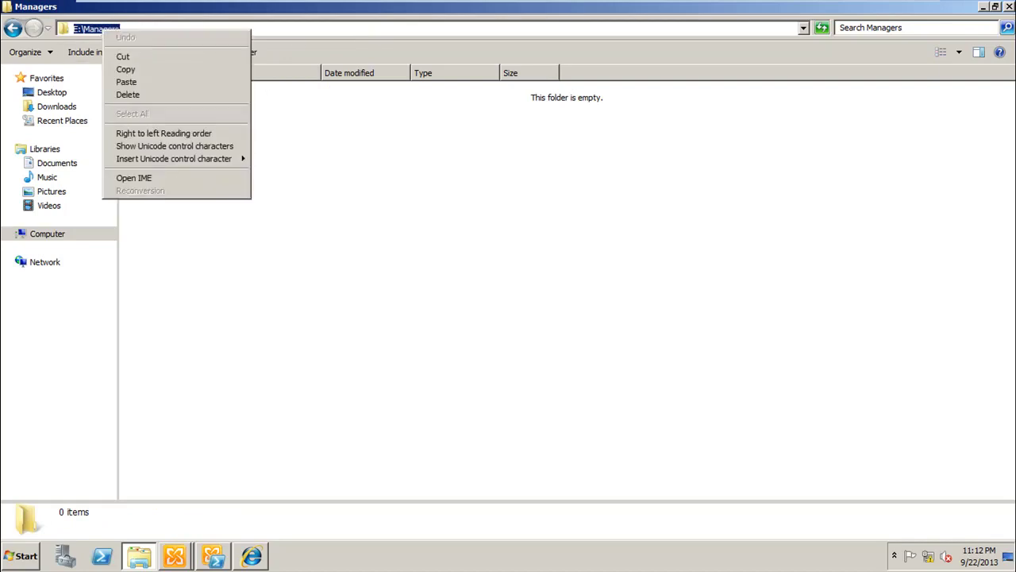
click(151, 73)
click(140, 555)
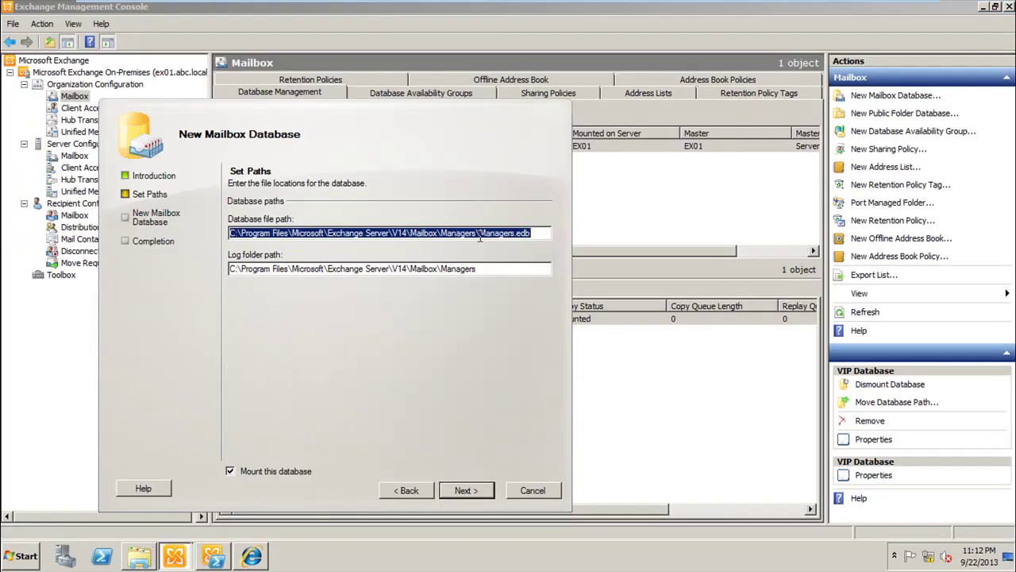
click(480, 236)
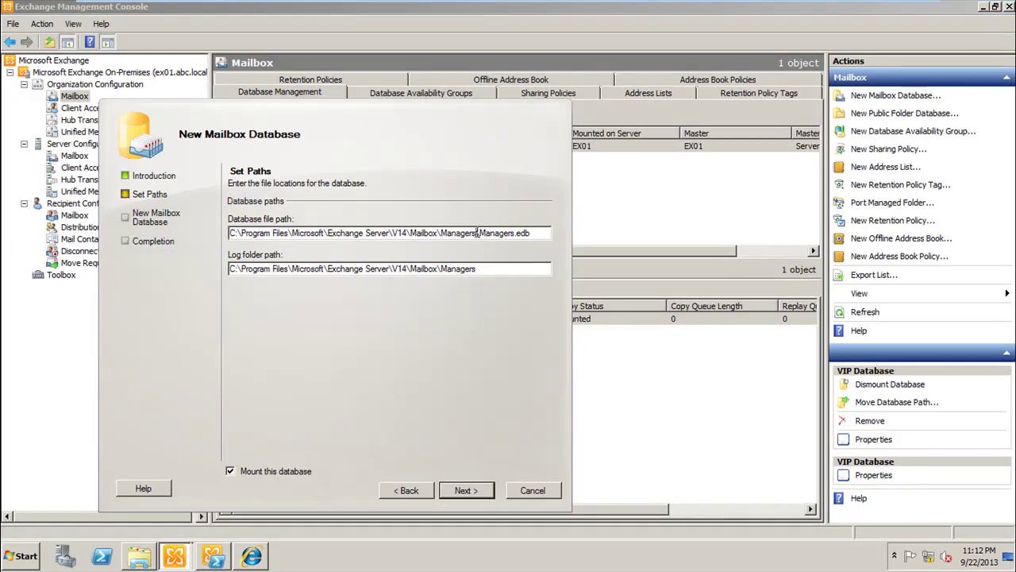
Step: Replace the C: folders in both path fields with E:\Managers, giving E:\Managers\Managers.edb and E:\Managers\Managers
drag(478, 232, 230, 232)
key(Delete)
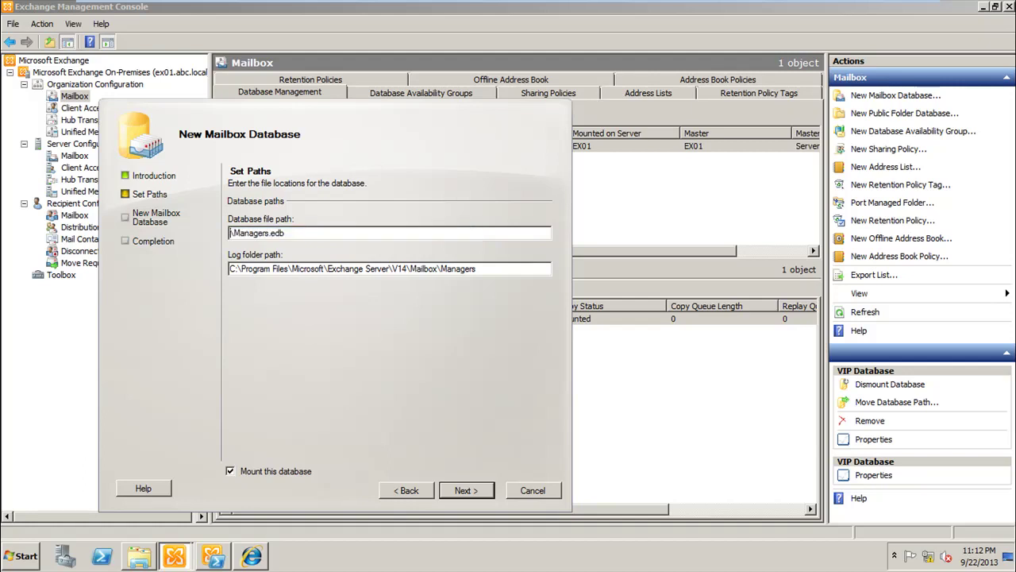
text(E:\Managers)
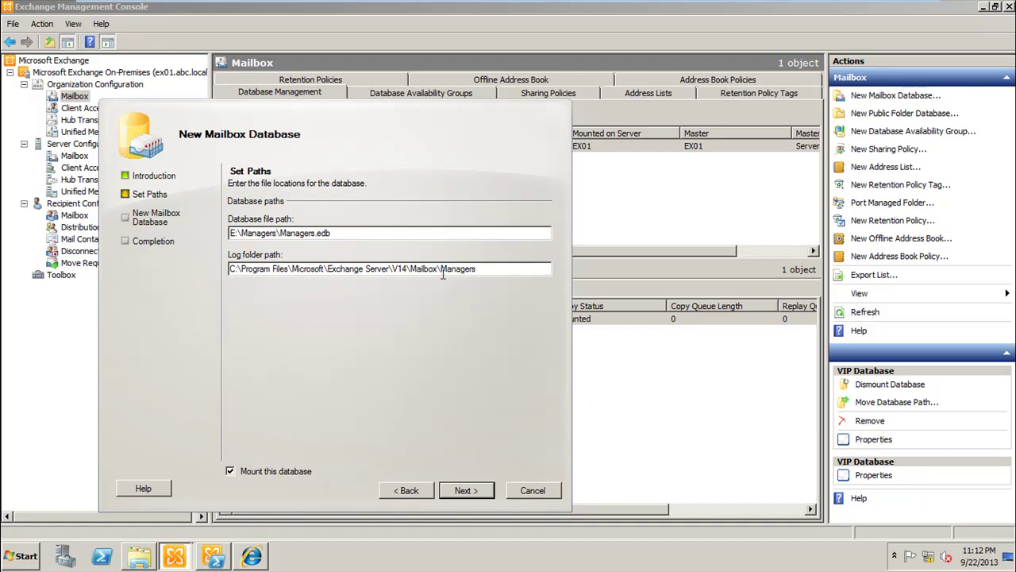
drag(442, 270, 177, 270)
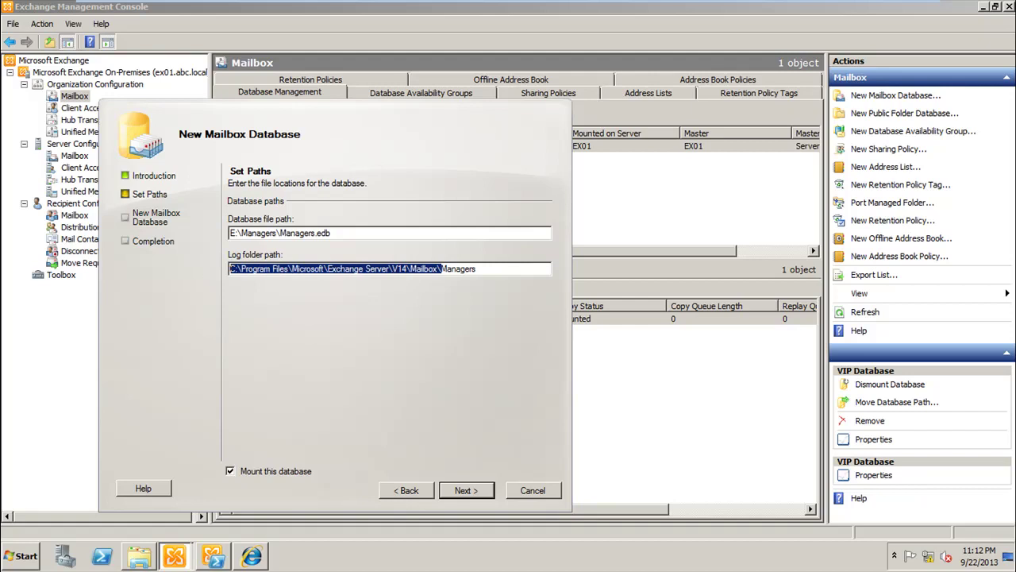
key(ctrl+v)
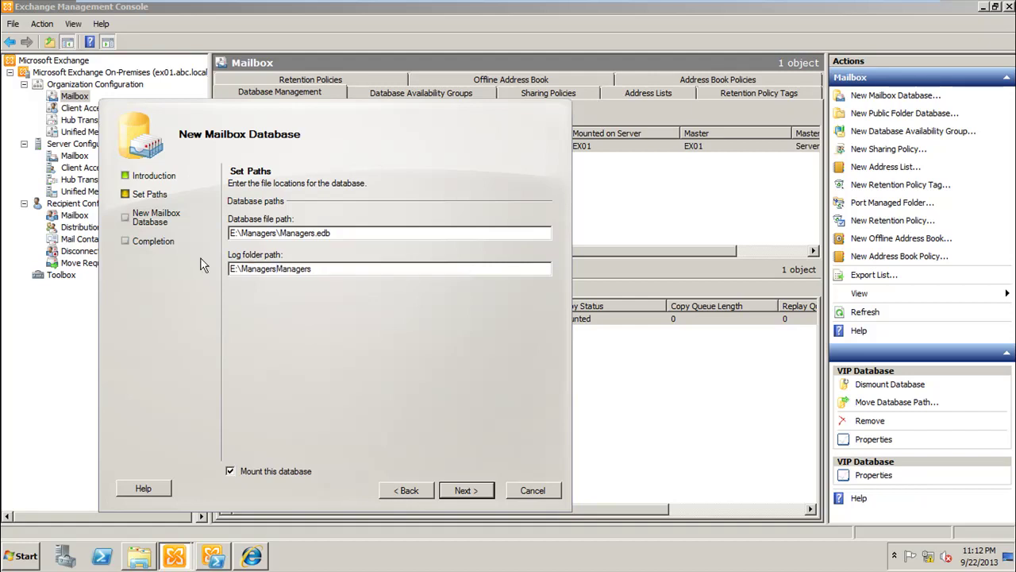
text(\)
click(469, 494)
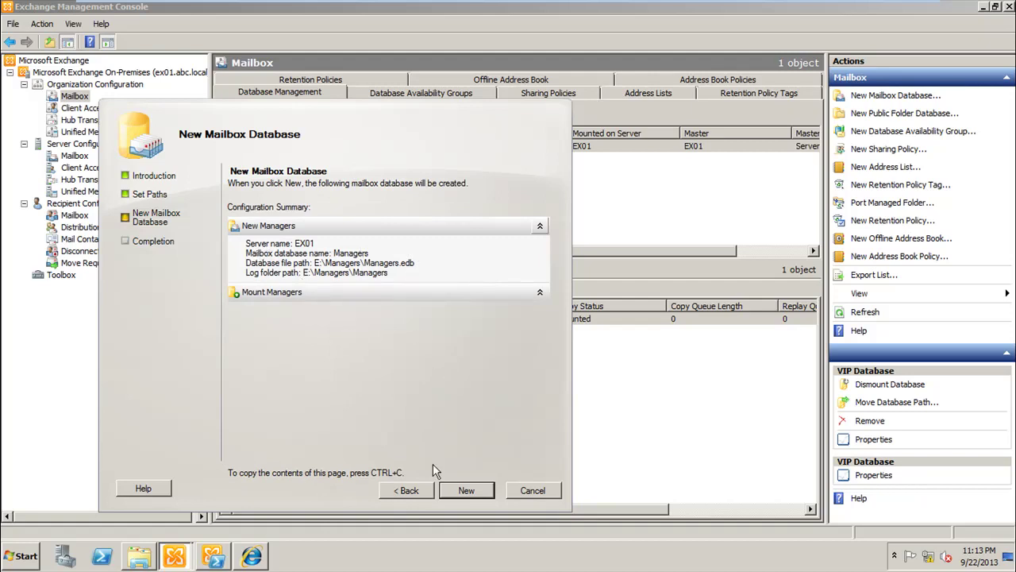
Step: Create the Managers database from the summary page and finish the wizard
click(467, 492)
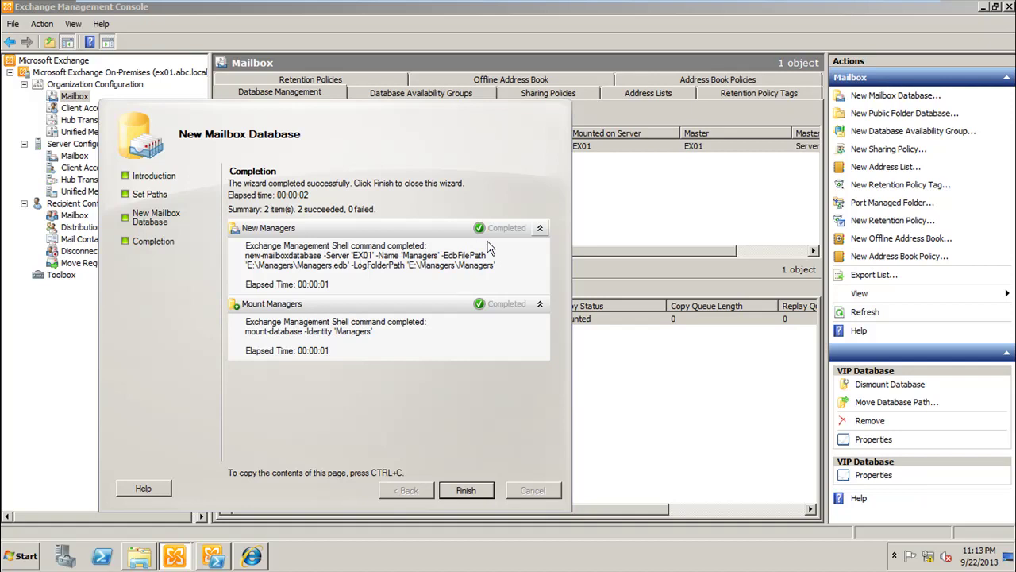
click(466, 490)
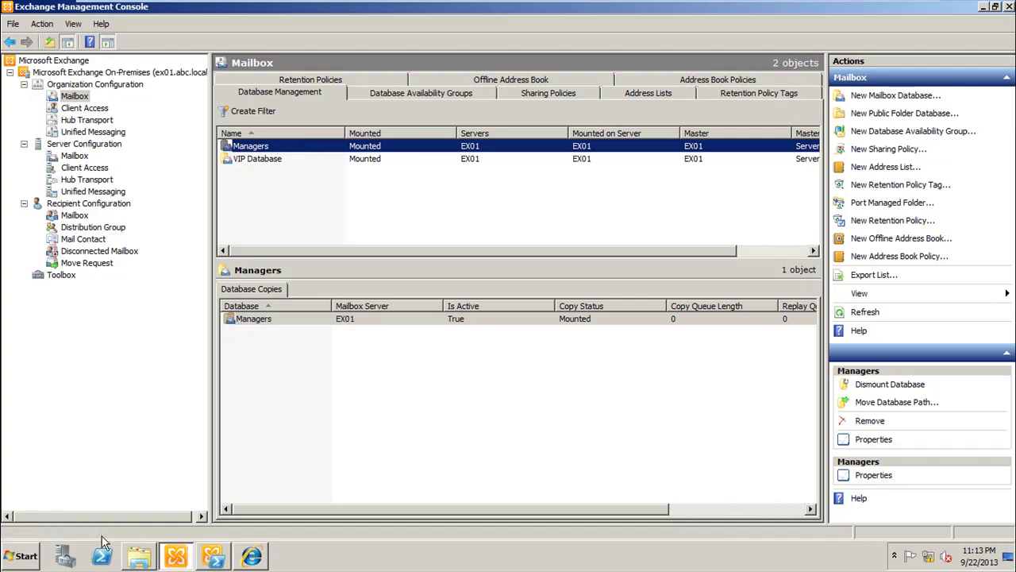
click(135, 560)
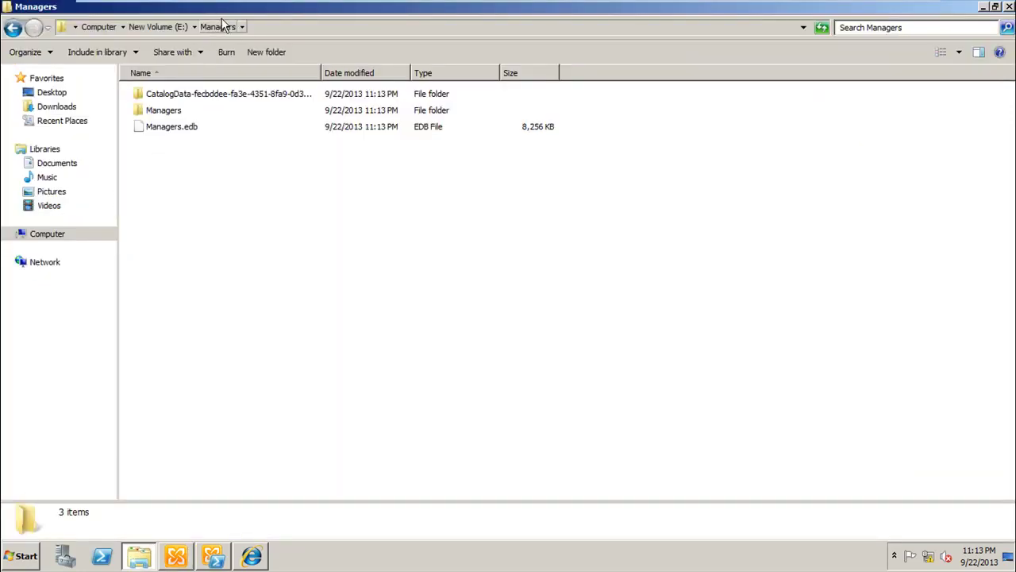
click(195, 130)
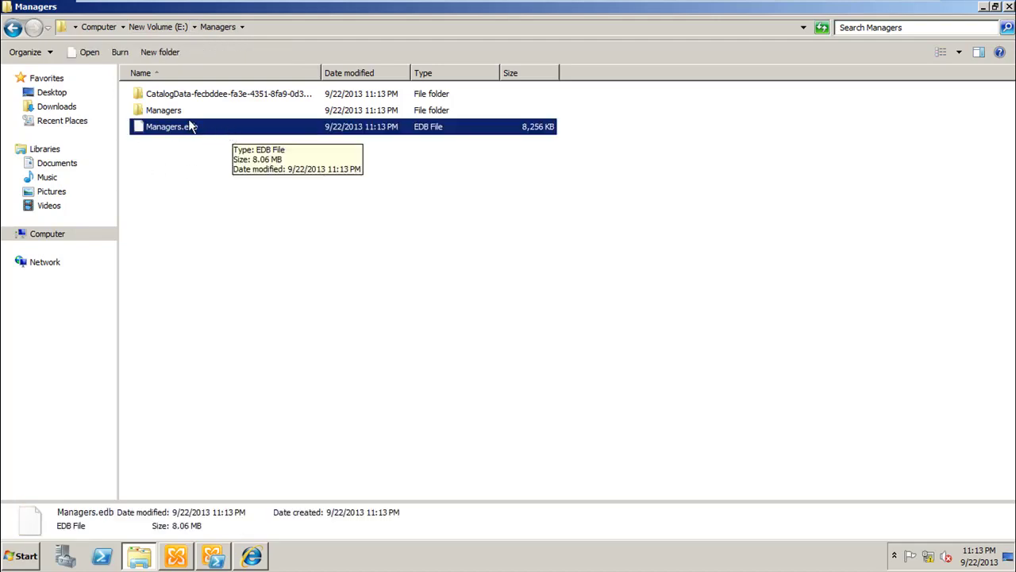
double_click(187, 112)
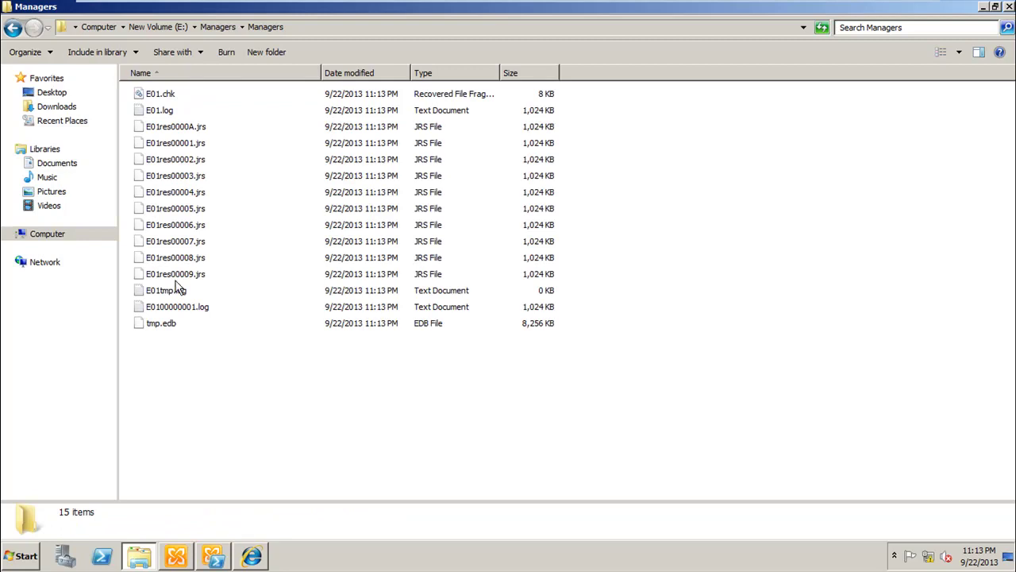
click(139, 558)
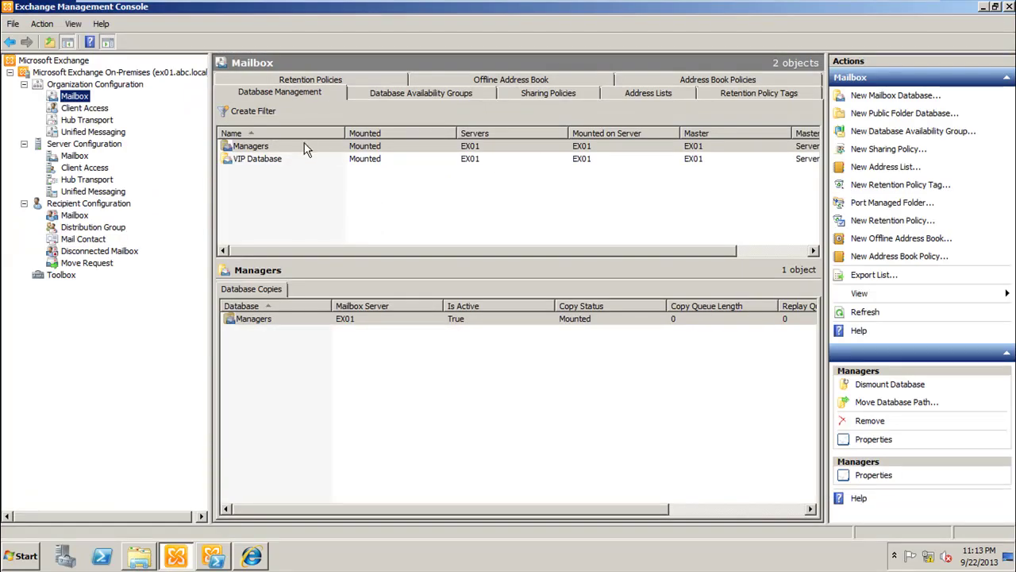
Step: Set Managers limits to warn at 500 MB, prohibit send at 750 MB, prohibit send/receive at 1024 MB, and keep deleted items until backup
double_click(304, 146)
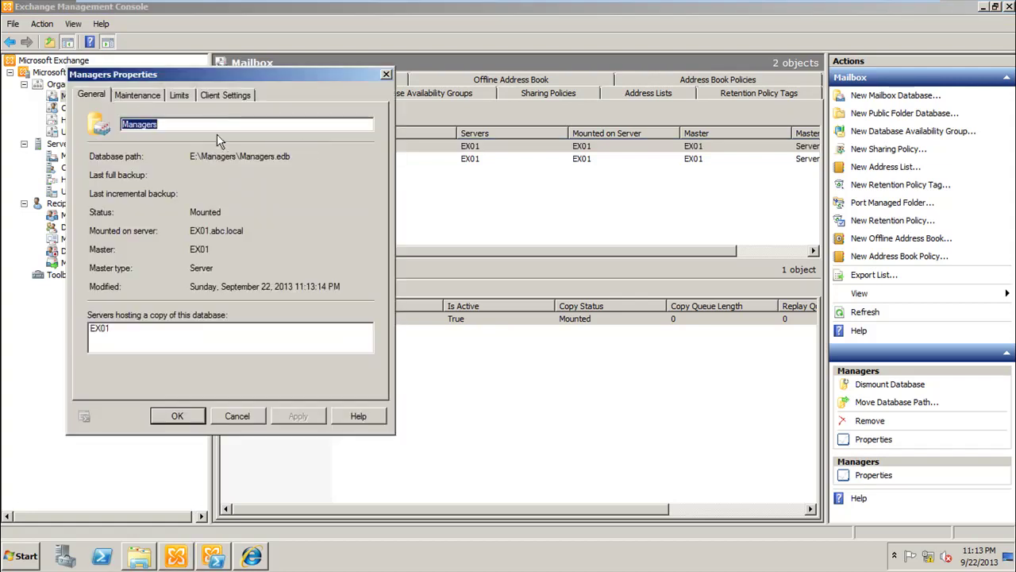
click(160, 92)
click(178, 96)
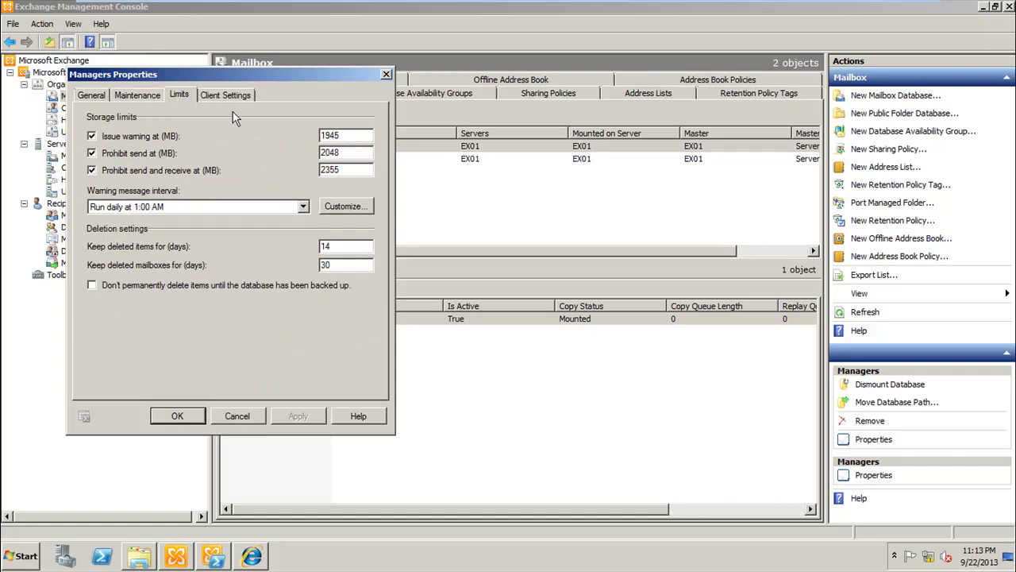
double_click(355, 171)
text(1024)
drag(356, 154, 297, 157)
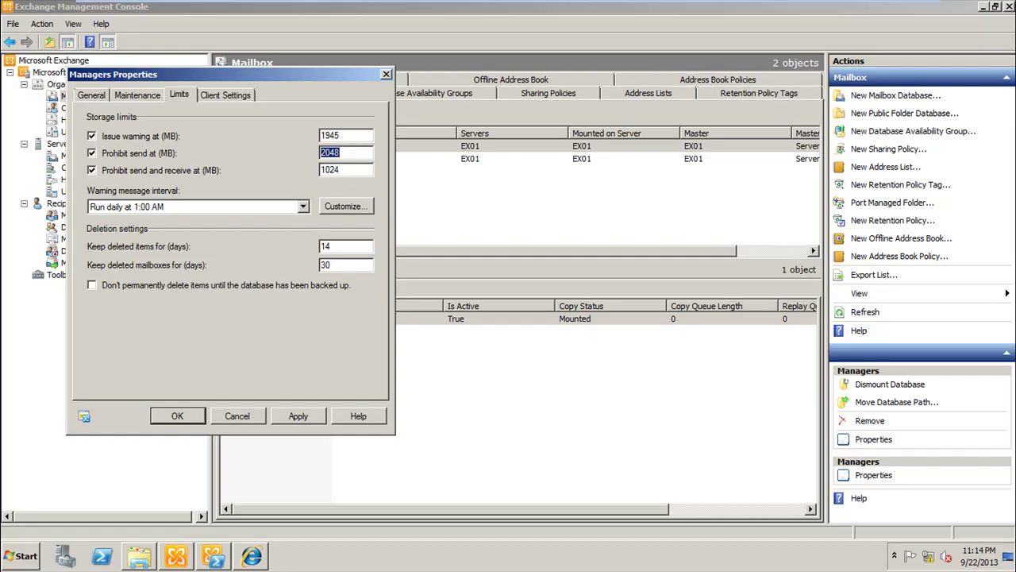
text(750)
drag(349, 135, 282, 138)
text(500)
click(101, 286)
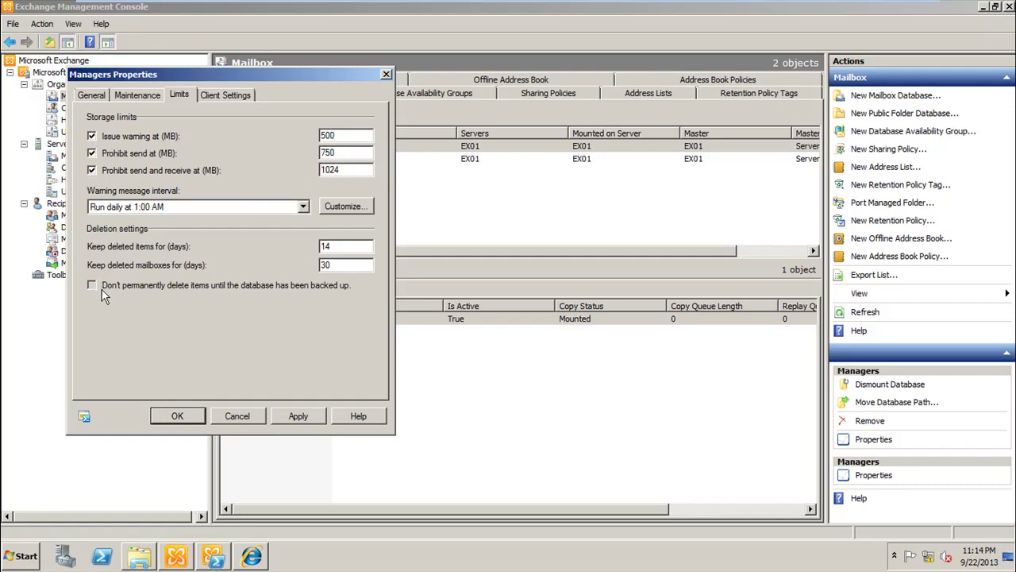
click(295, 418)
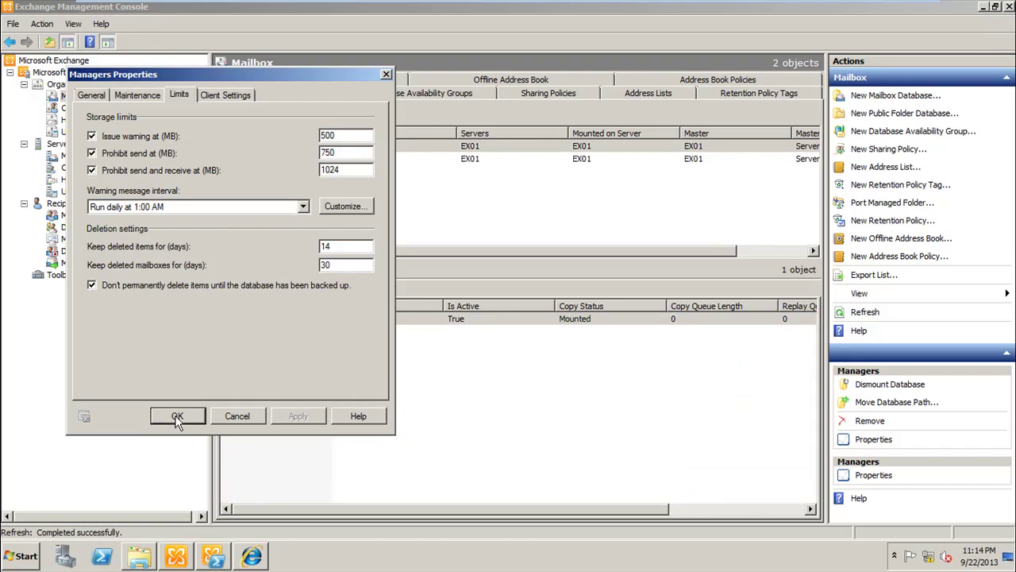
click(177, 418)
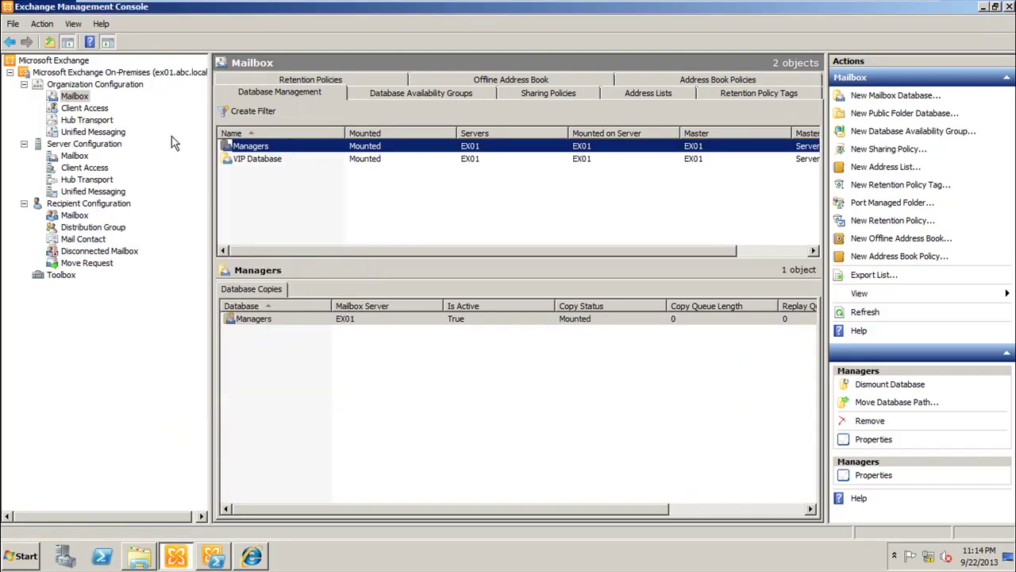
Step: Start a new mailbox database named Regular on EX01 and advance to its Set Paths page
right_click(81, 100)
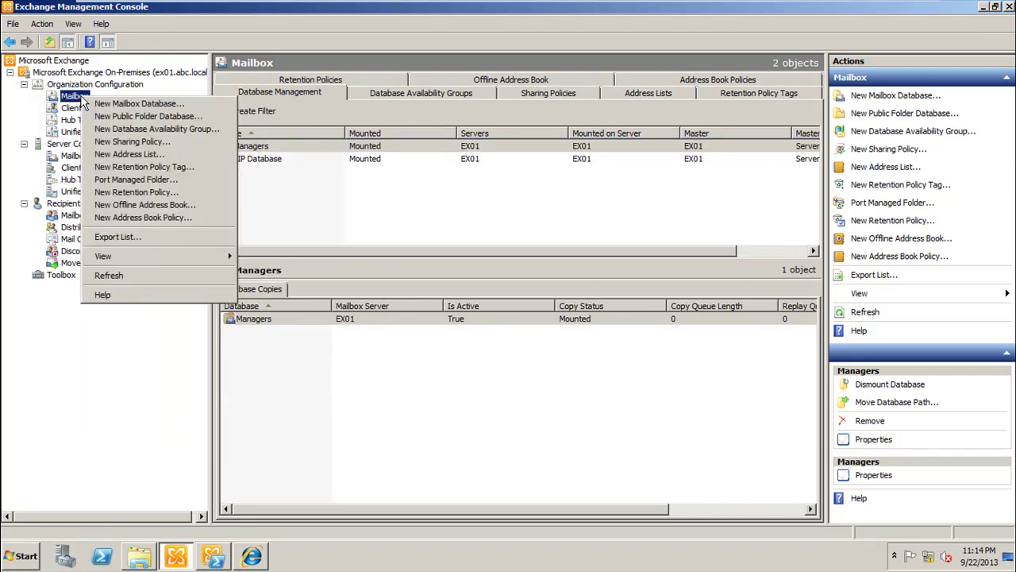
click(131, 102)
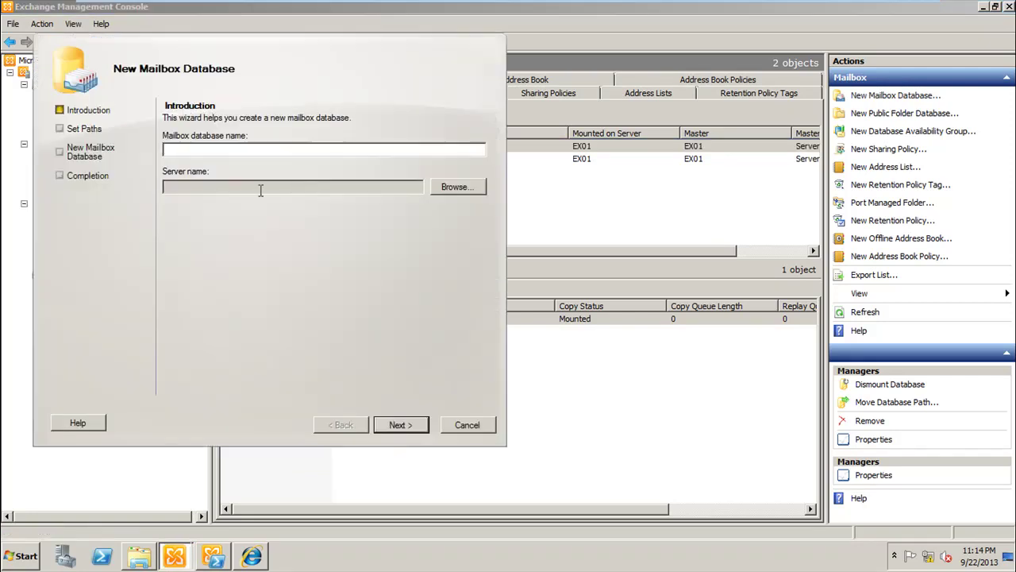
text(Regul)
click(454, 188)
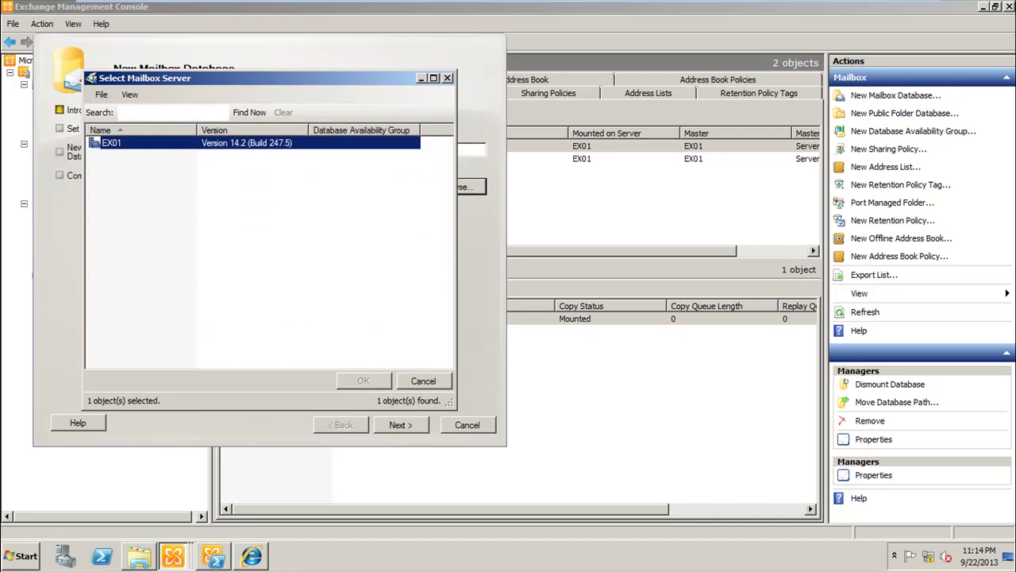
double_click(183, 147)
click(400, 425)
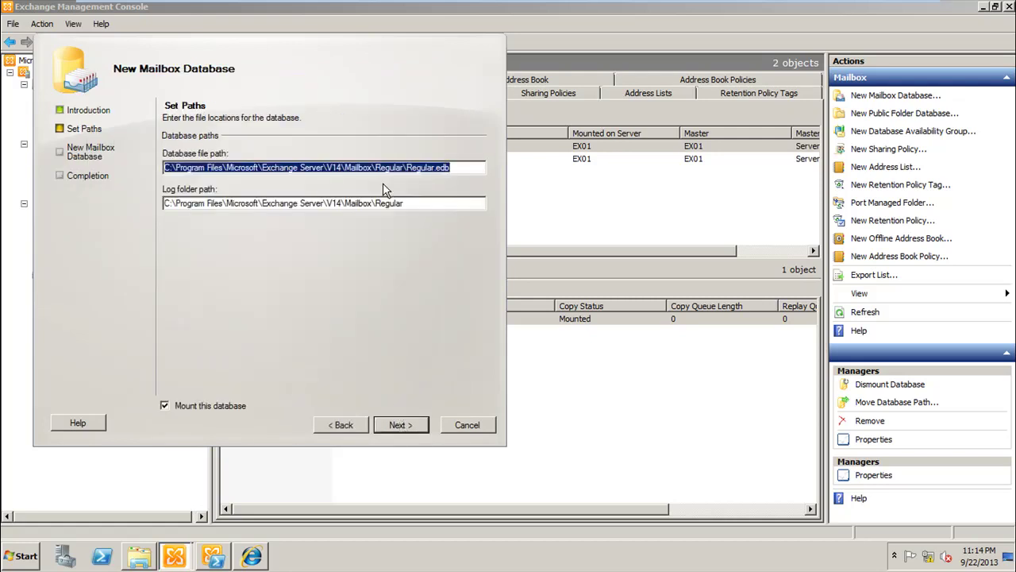
click(139, 556)
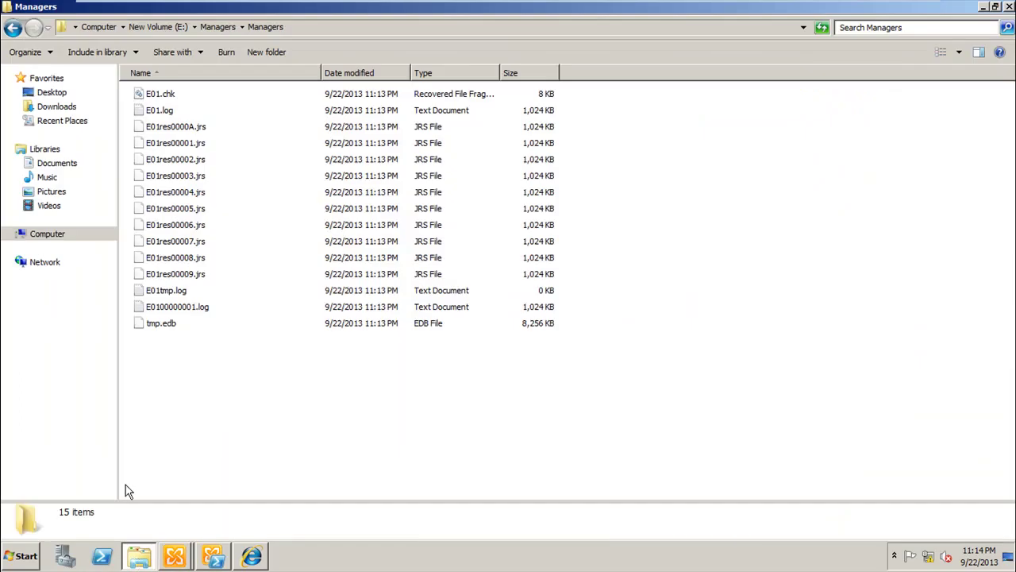
Step: Create a new Regular folder on drive E: and copy its path E:\Regular
click(164, 28)
right_click(191, 145)
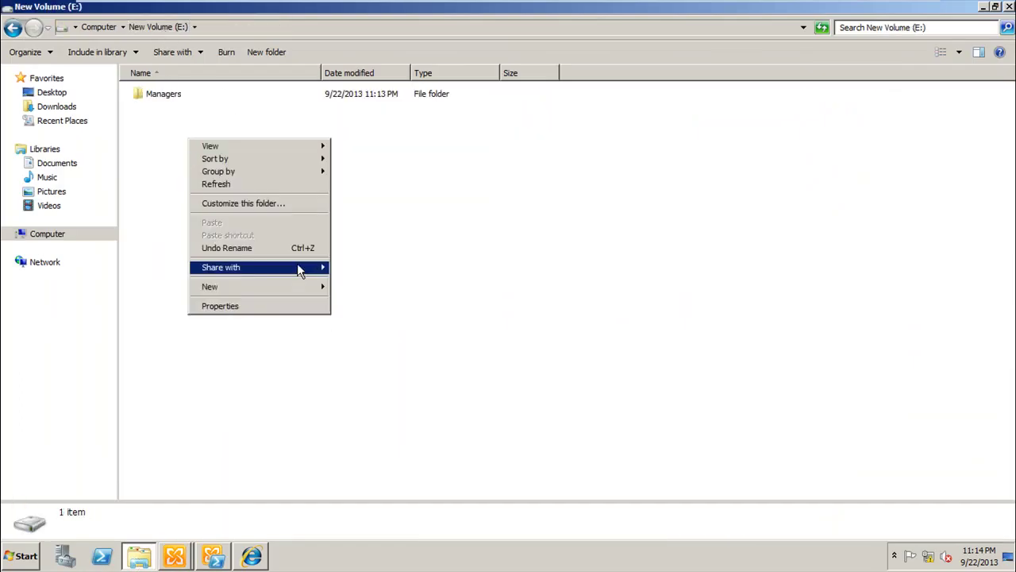
mouse_move(306, 287)
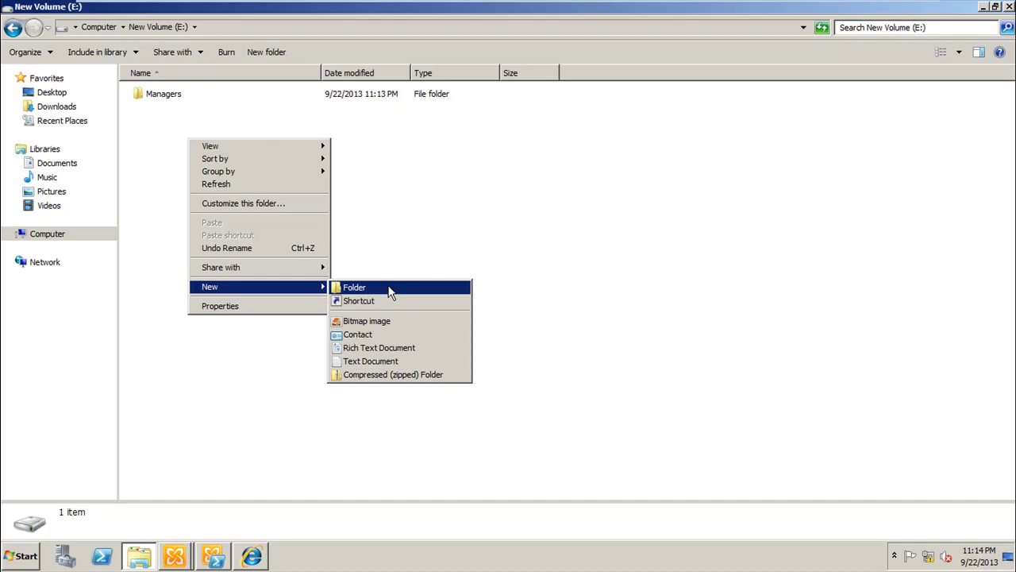
click(389, 287)
text(Regular)
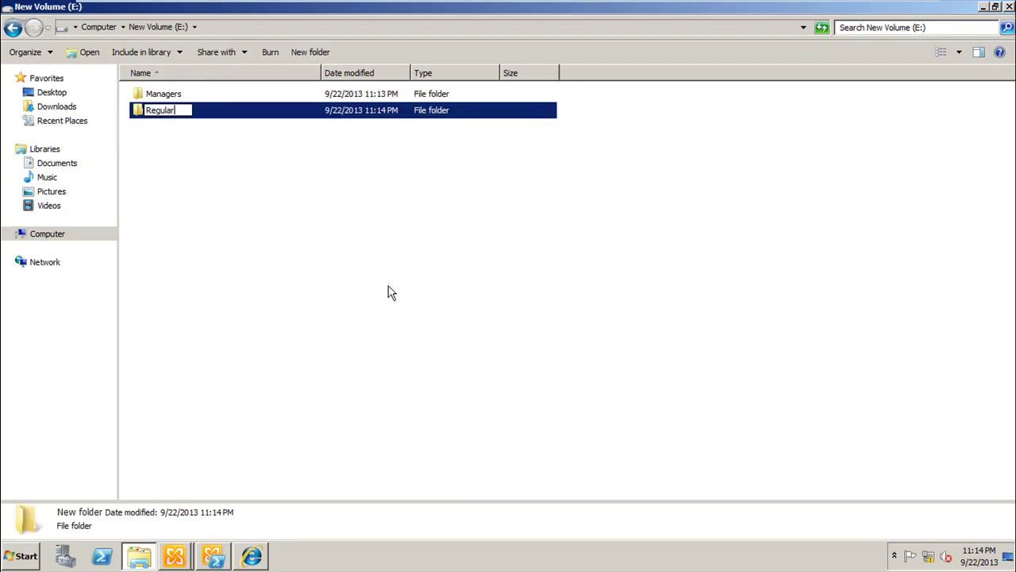
key(Return)
key(Return)
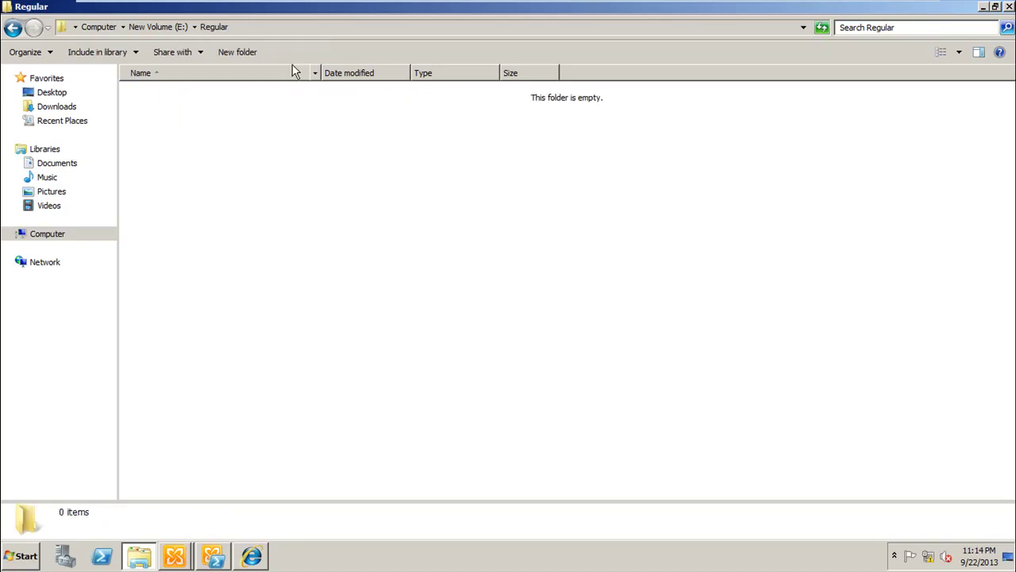
click(248, 31)
key(ctrl+c)
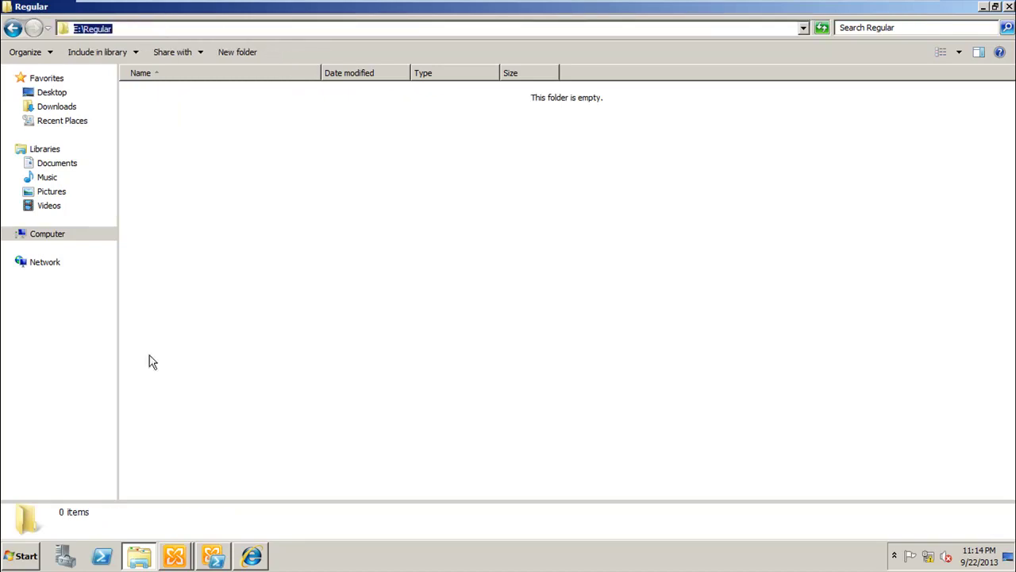
click(138, 555)
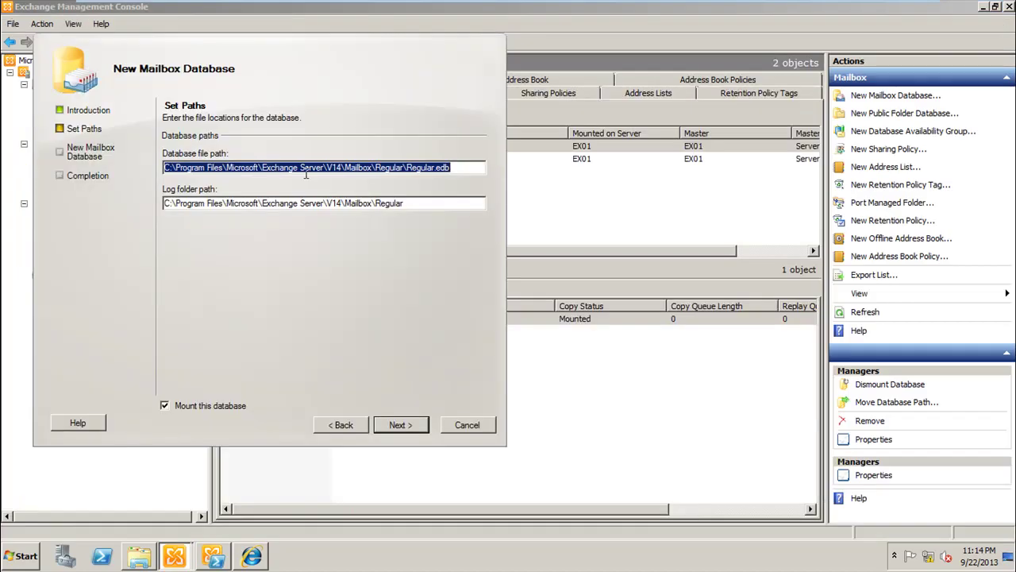
Step: Point both the database file path and the log folder path to E:\Regular
drag(404, 167, 165, 168)
key(ctrl+v)
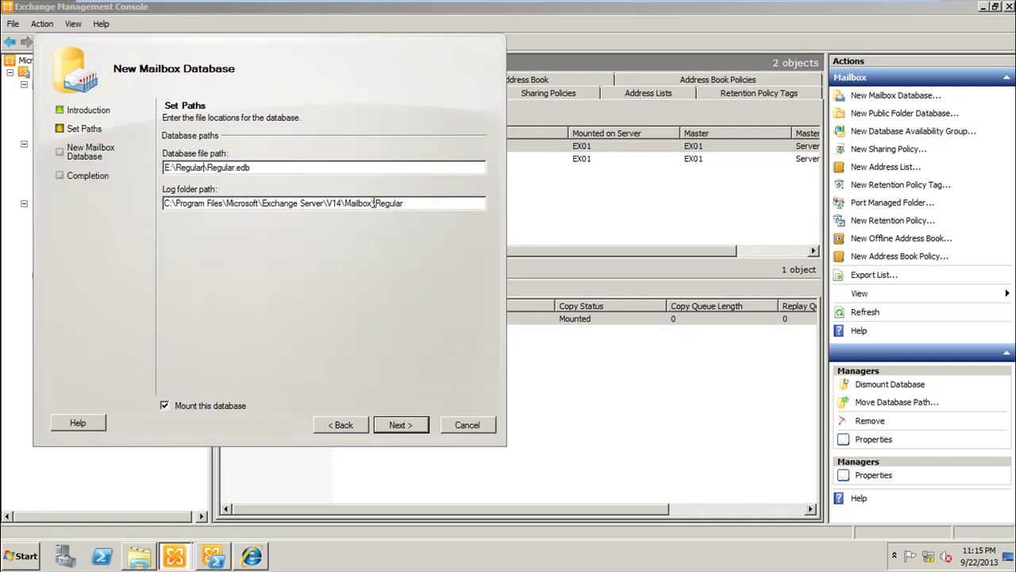
drag(372, 202, 164, 203)
key(ctrl+v)
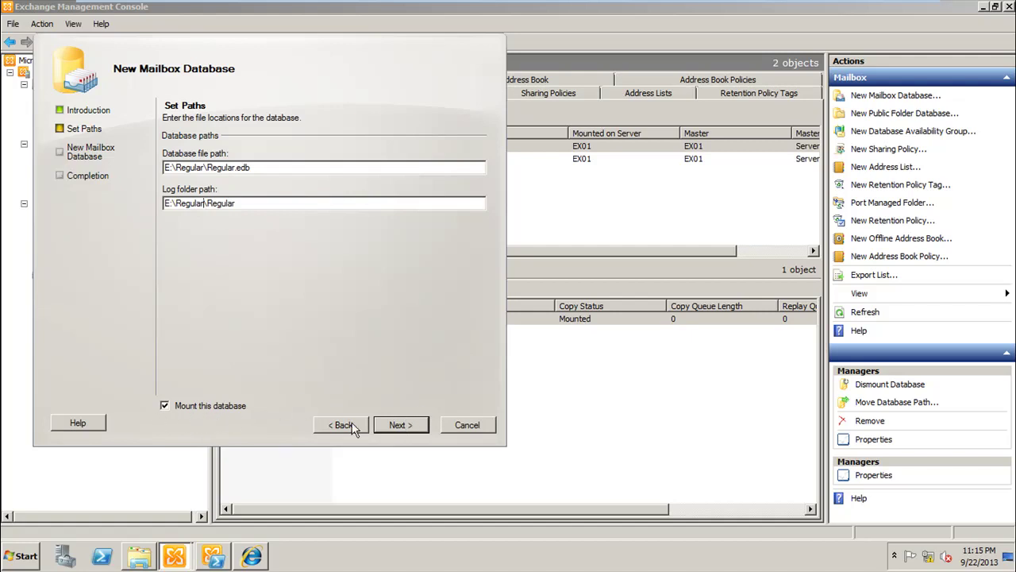
Step: Create and mount the Regular database, then close the wizard
click(399, 424)
click(401, 425)
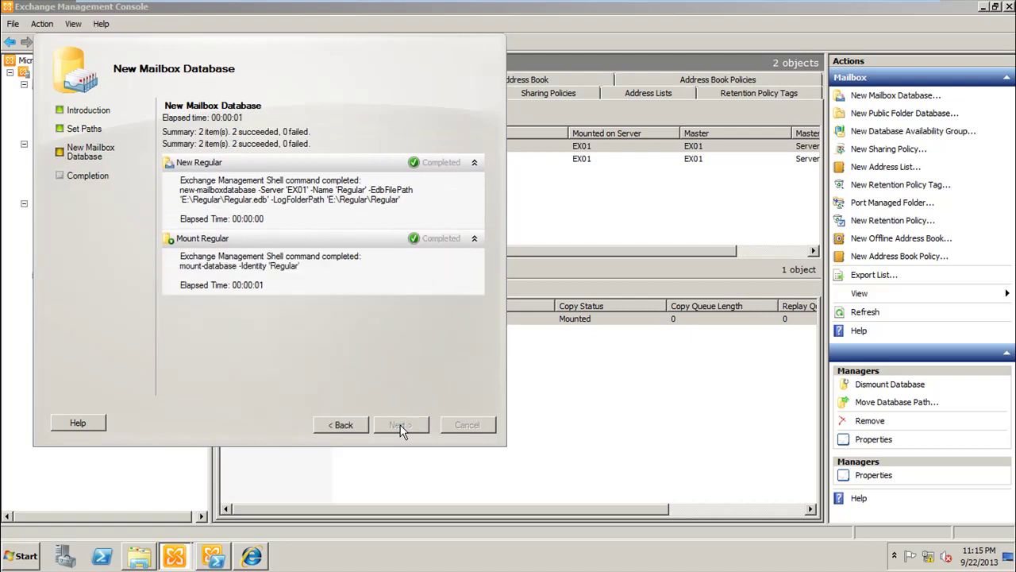
click(400, 425)
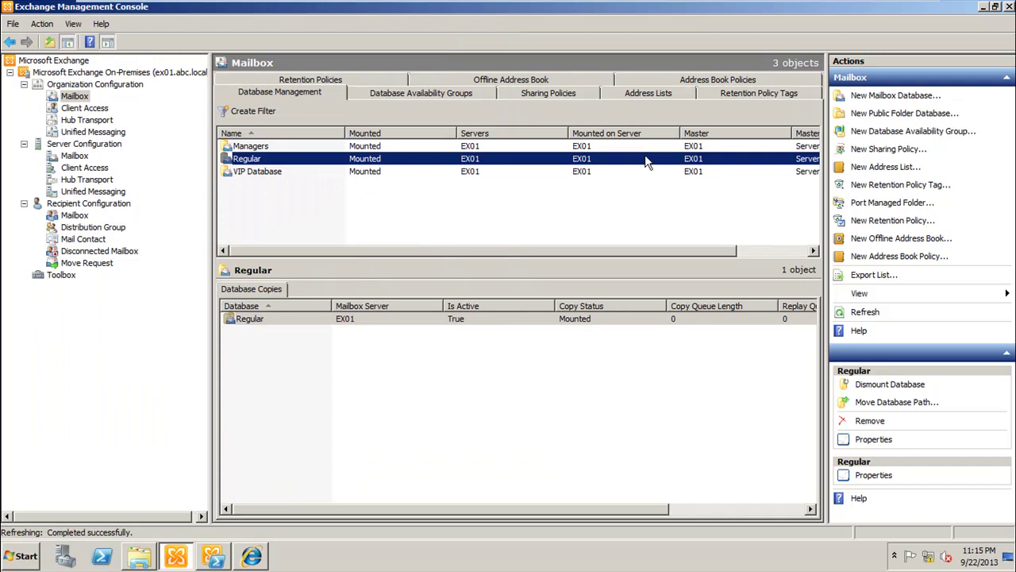
Step: Set Regular's storage limits to 100/200/300 MB and keep deleted items until backup
double_click(297, 161)
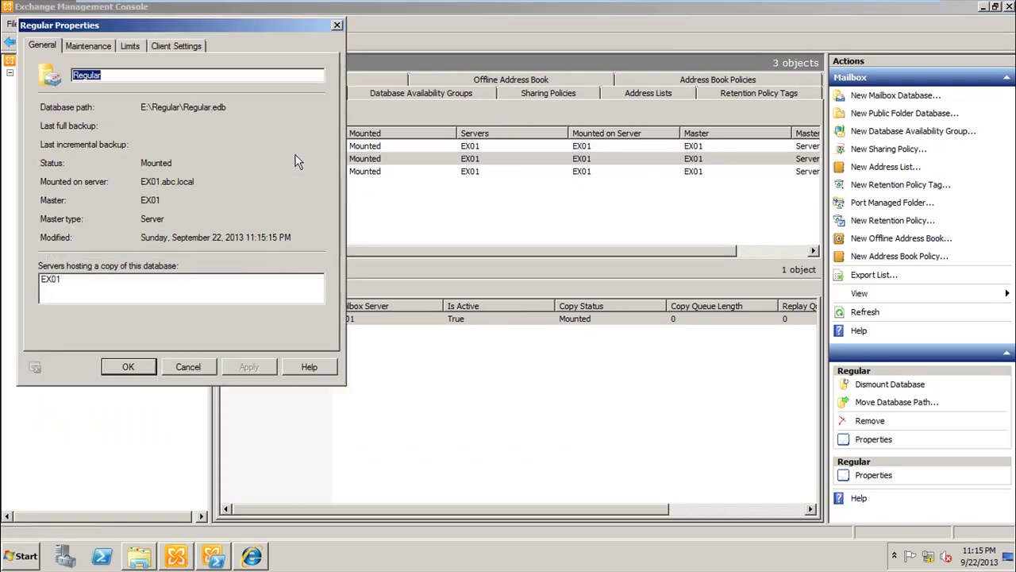
click(131, 46)
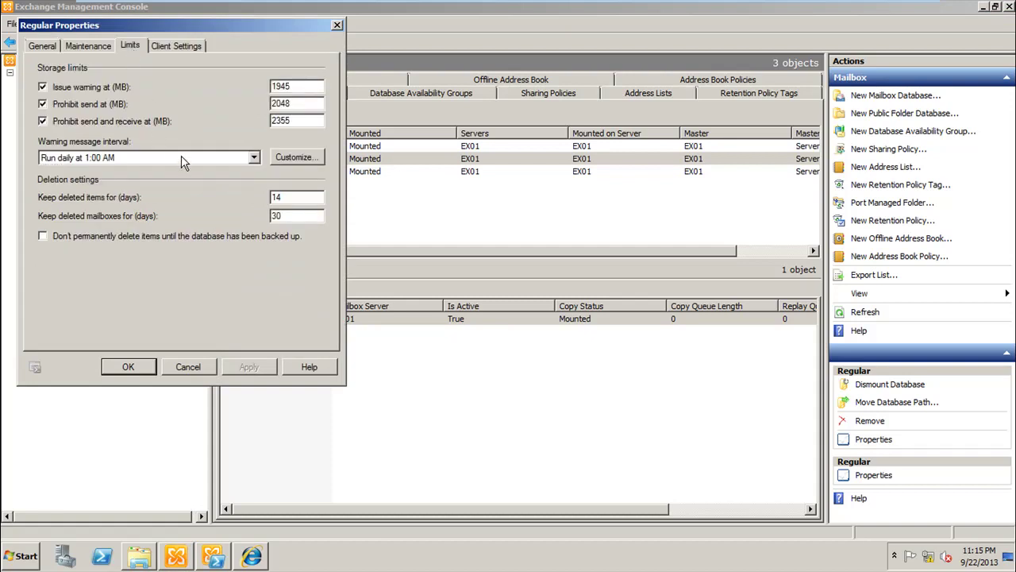
double_click(306, 120)
text(300)
double_click(287, 103)
text(3)
drag(298, 86, 235, 87)
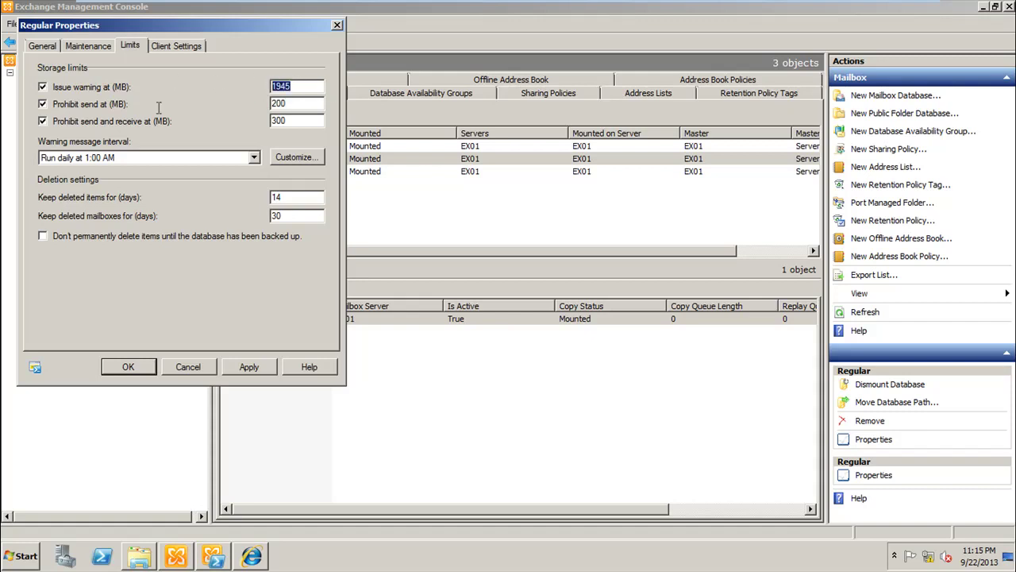
text(100)
click(69, 240)
Step: Assign the Default Offline Address Book to Regular and save its properties
click(188, 49)
click(299, 120)
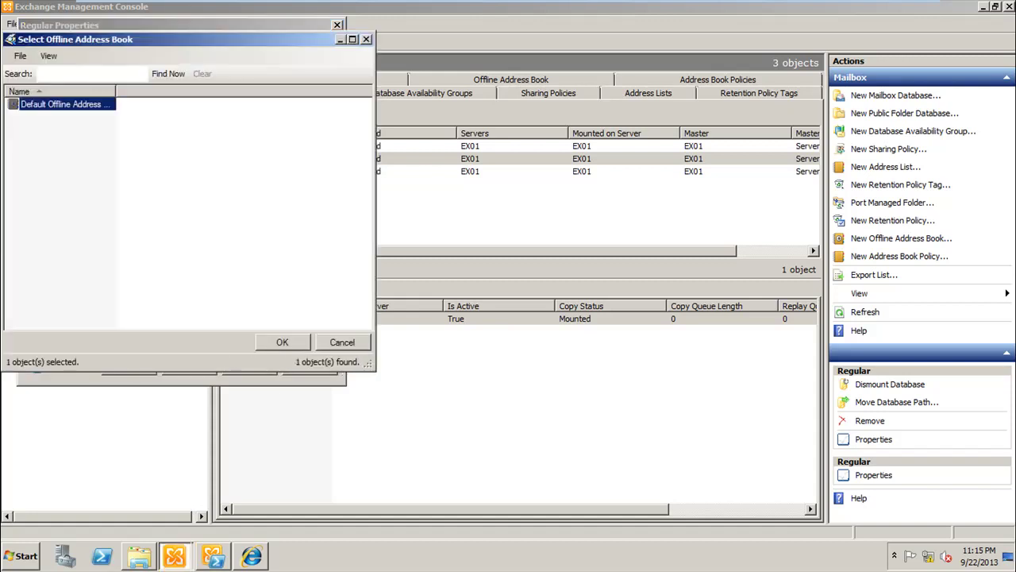
double_click(101, 114)
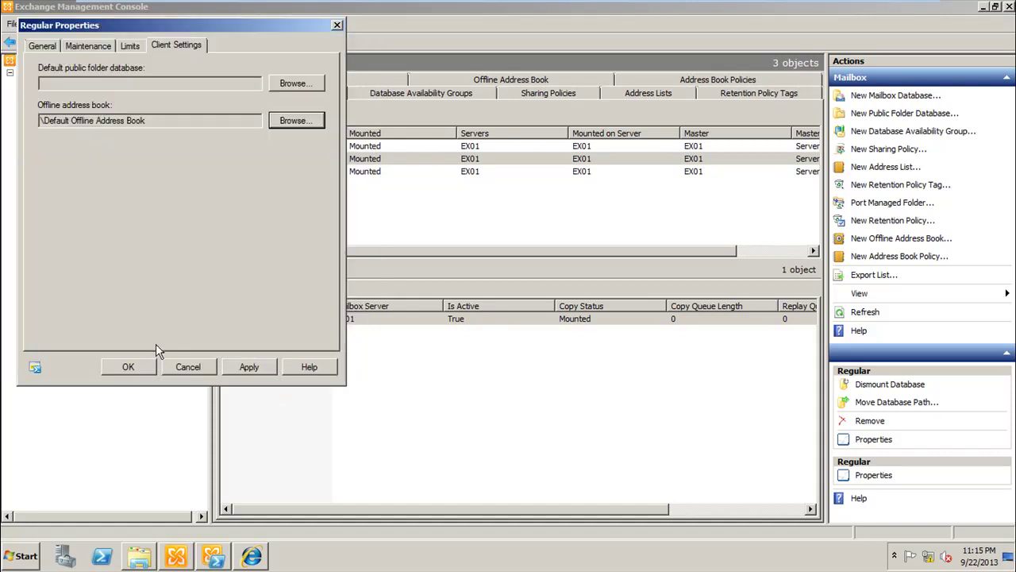
click(135, 369)
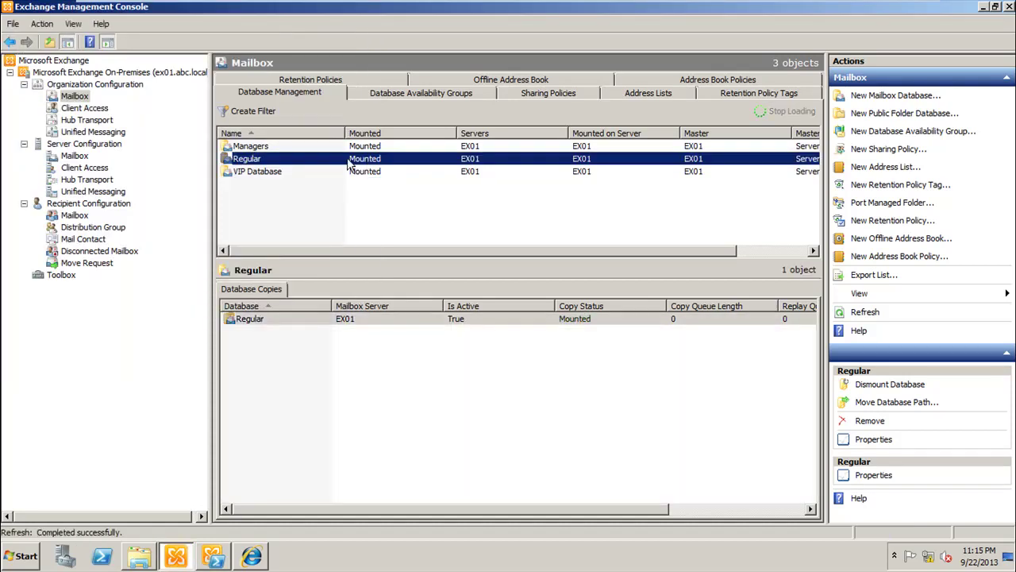
Step: Choose Default Offline Address Book in Managers' Client Settings and apply the change
click(270, 148)
double_click(278, 146)
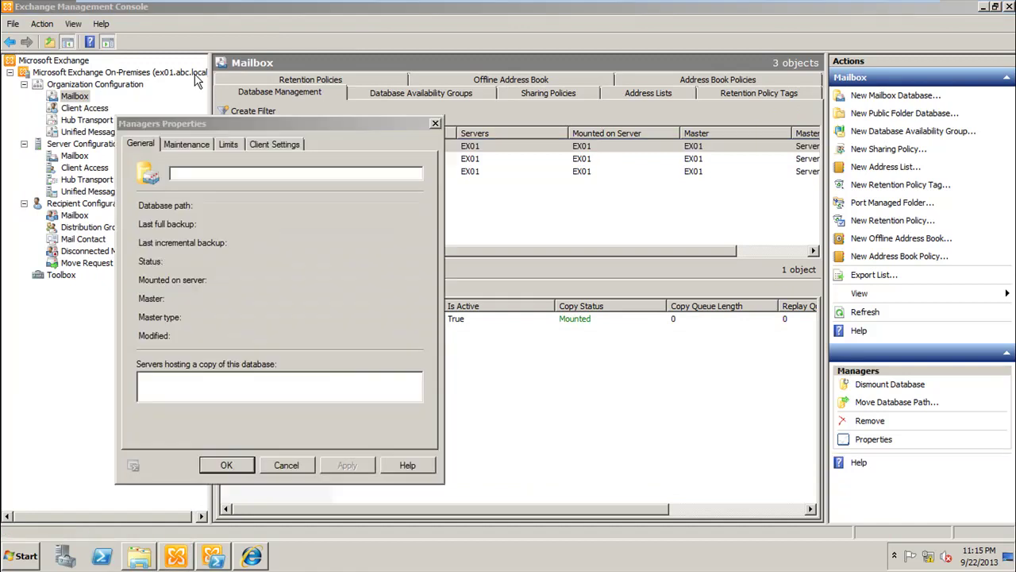
click(283, 146)
click(395, 217)
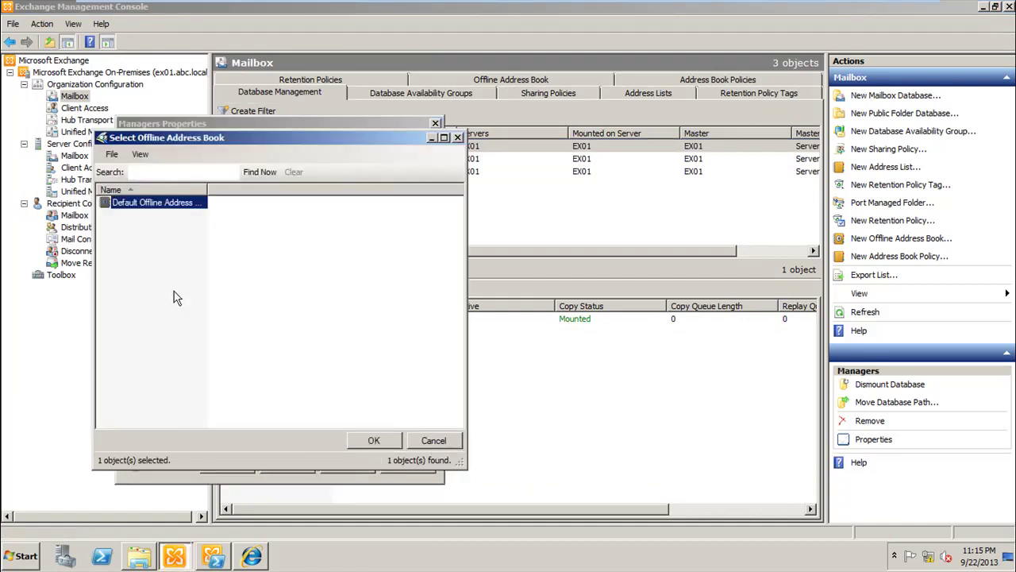
double_click(173, 210)
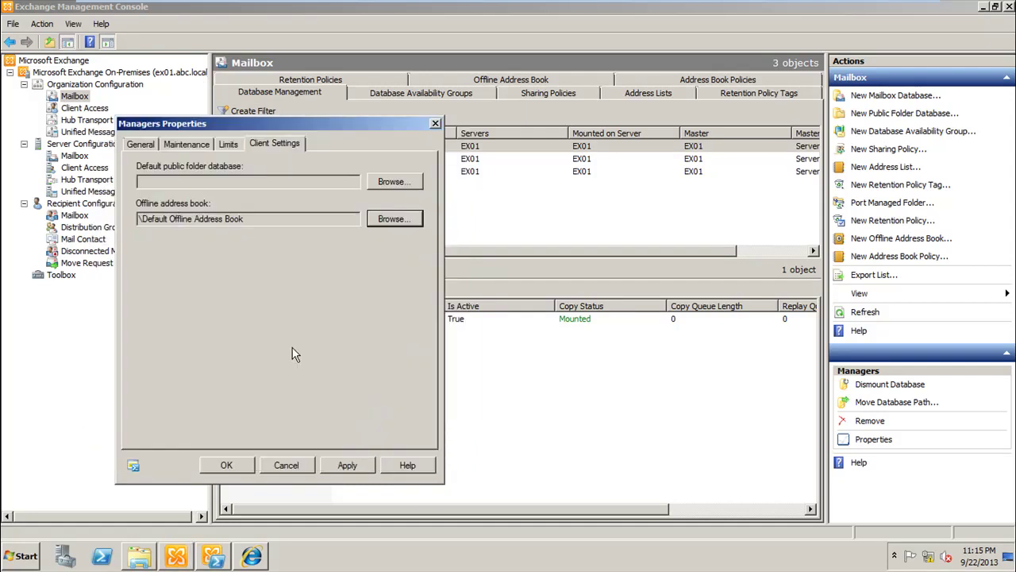
click(346, 467)
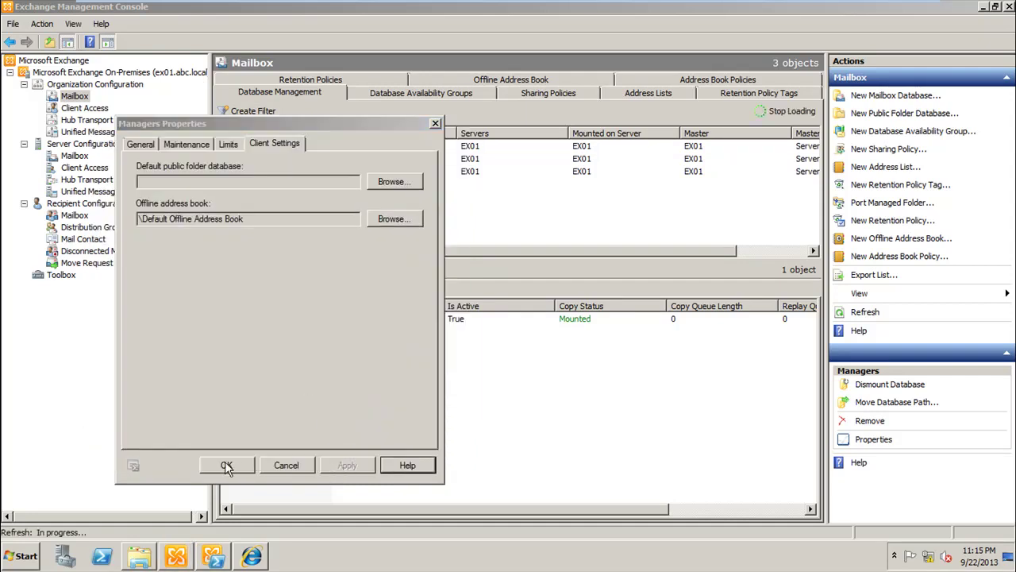
click(227, 466)
Step: Check drive E:, then open VIP Database properties to read its full C: database path
click(150, 556)
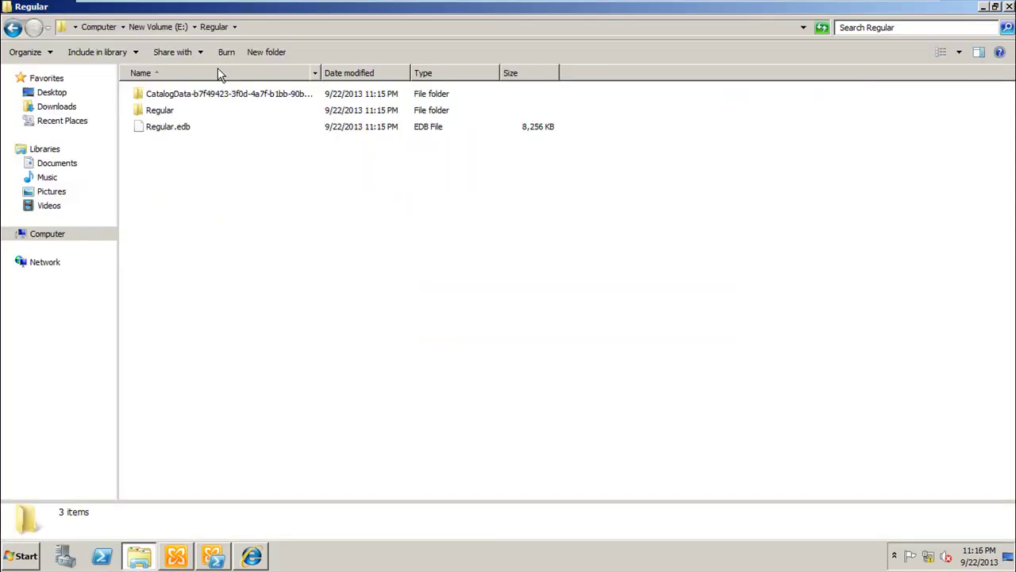
click(164, 25)
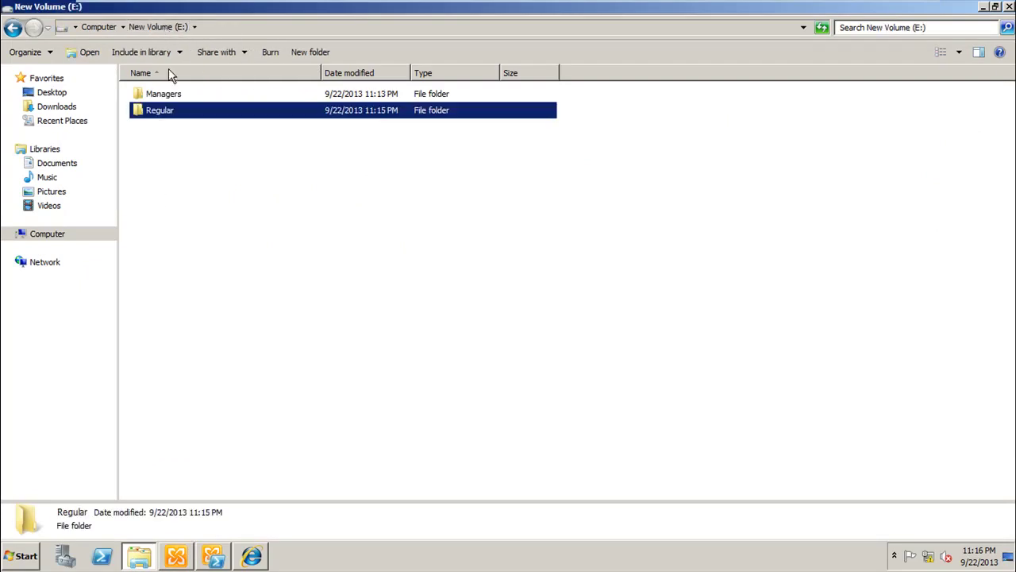
click(135, 556)
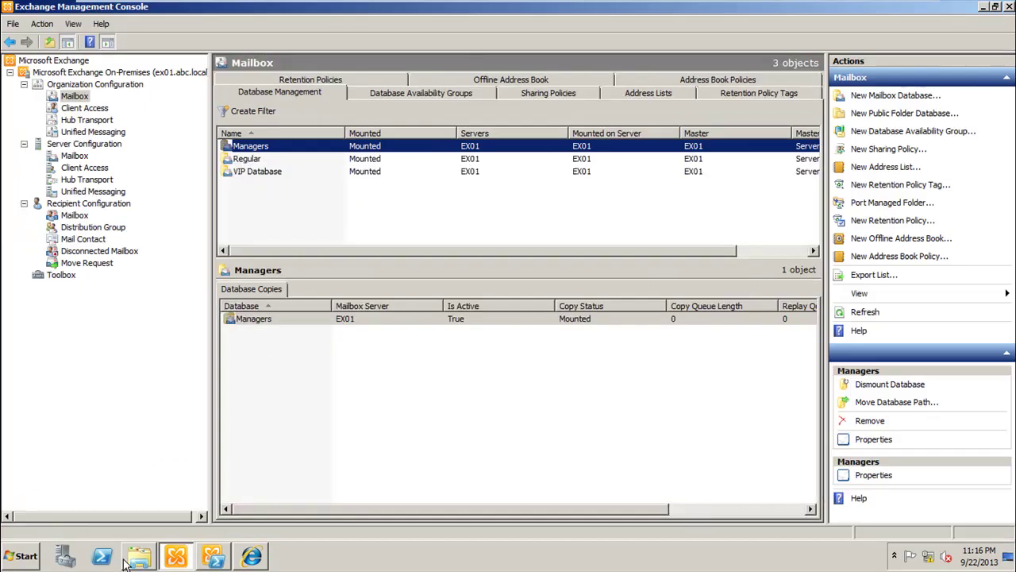
click(252, 172)
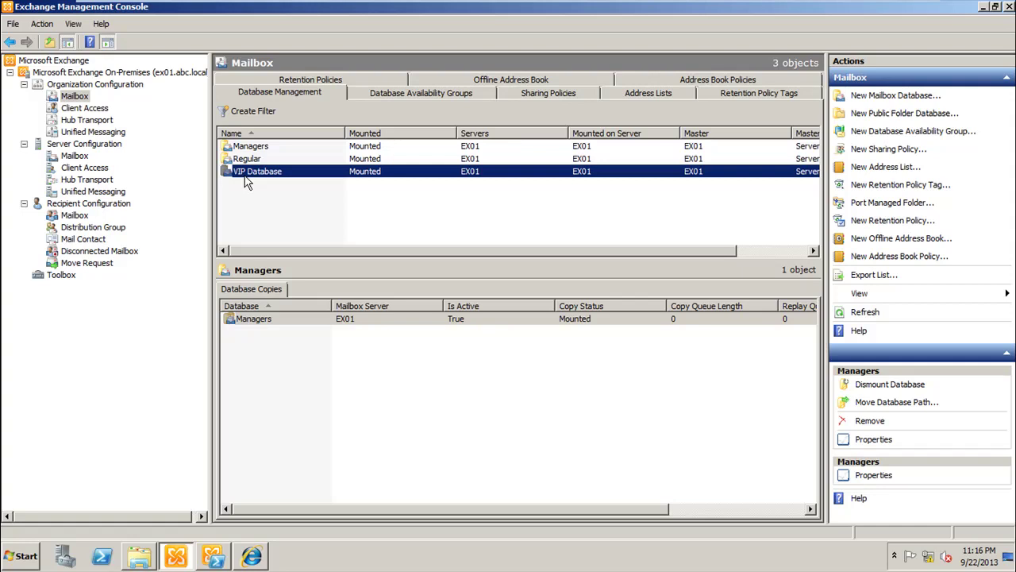
double_click(252, 172)
drag(227, 192, 460, 188)
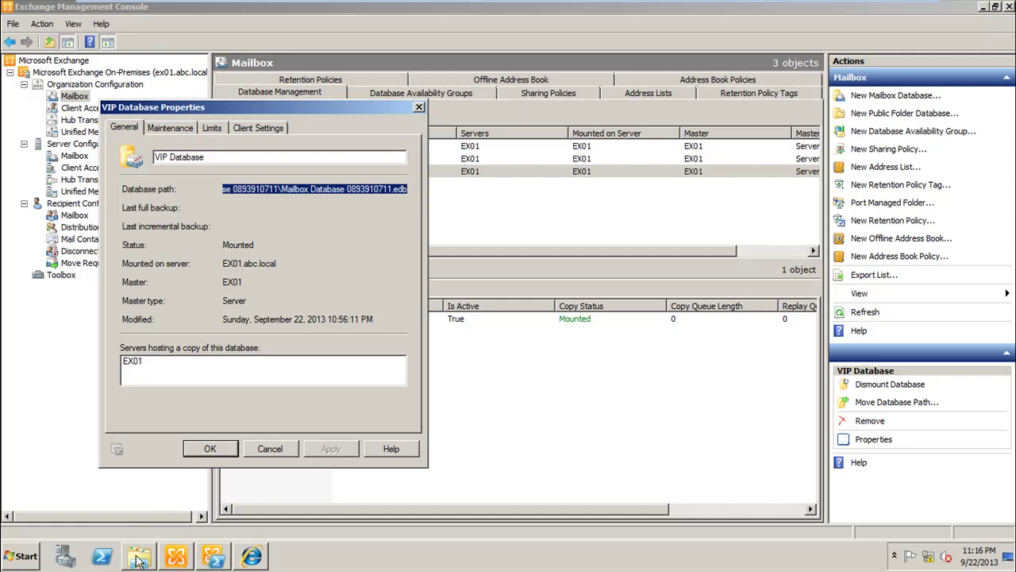
Step: Open Local Disk (C:) in a maximized Explorer window sorted by type
click(26, 556)
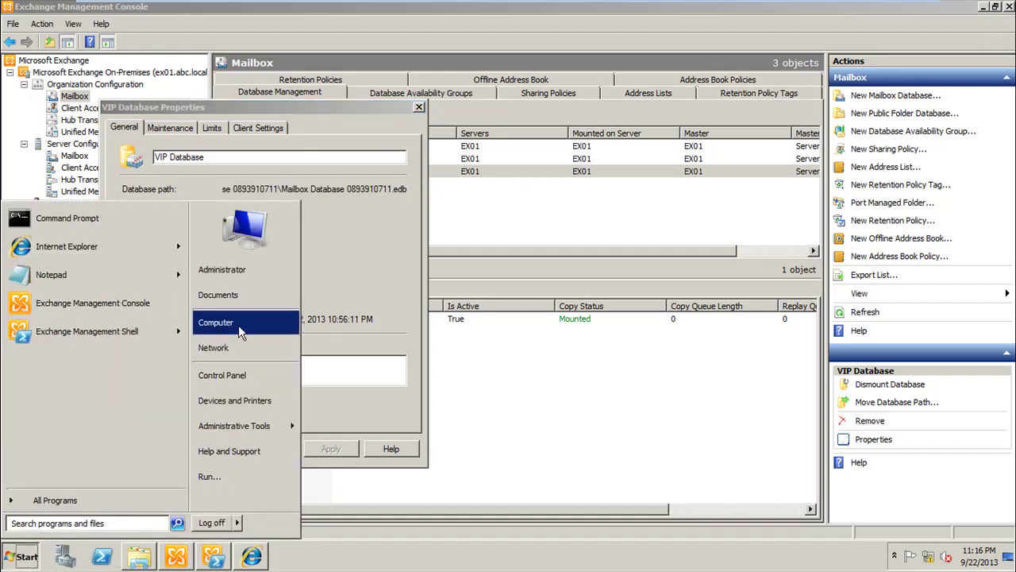
click(234, 326)
double_click(359, 192)
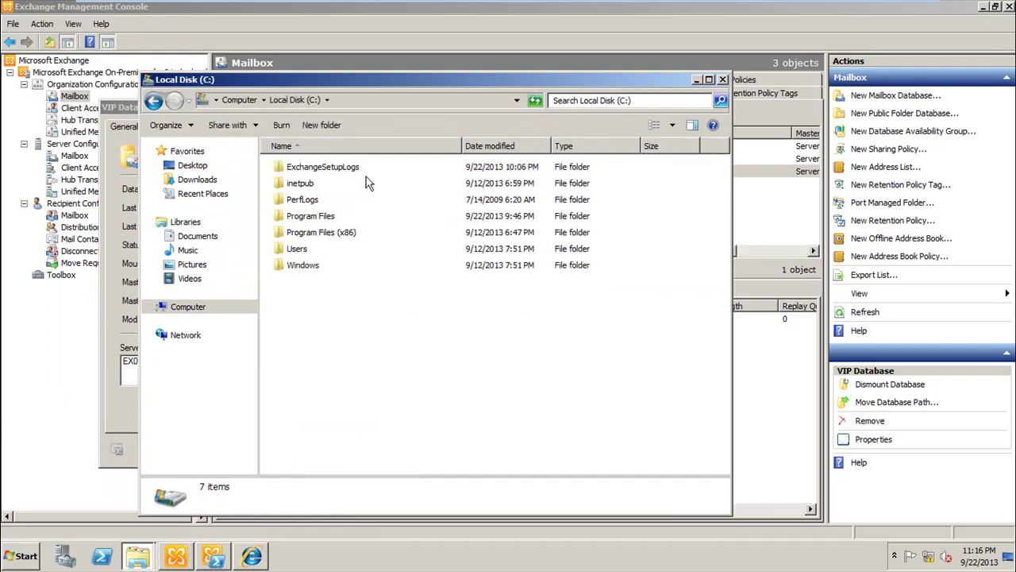
double_click(428, 80)
click(430, 79)
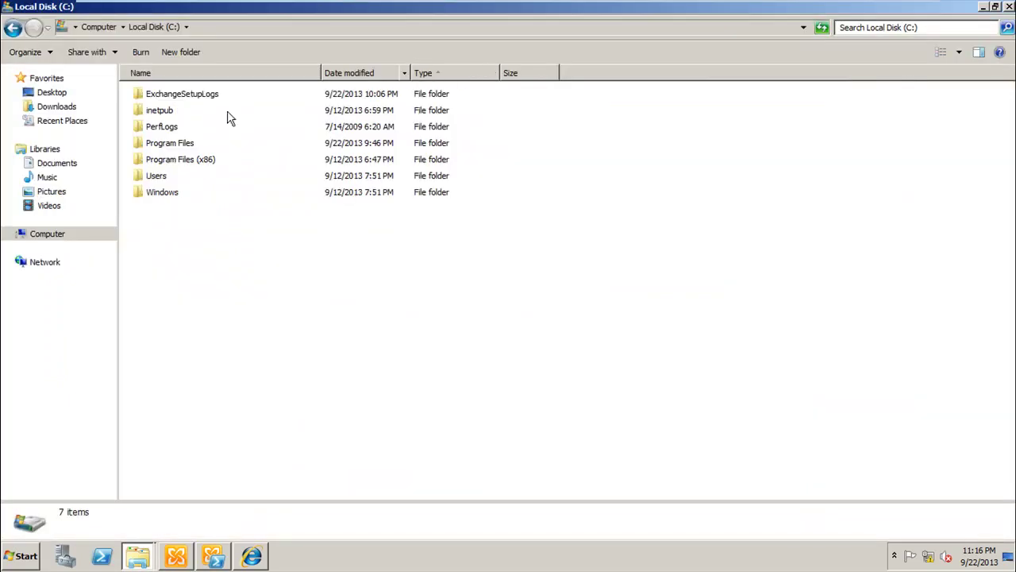
double_click(169, 145)
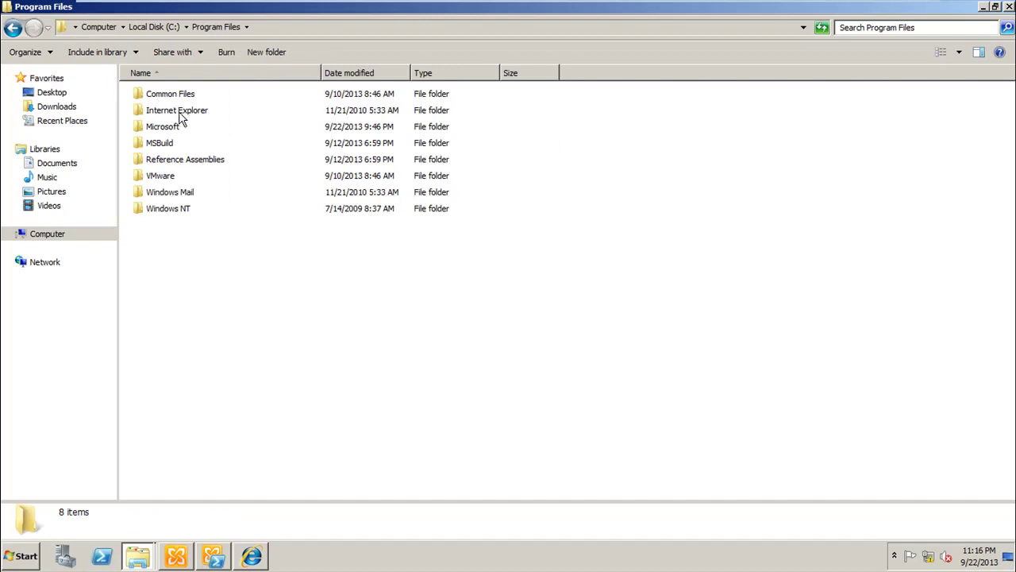
click(167, 131)
double_click(167, 131)
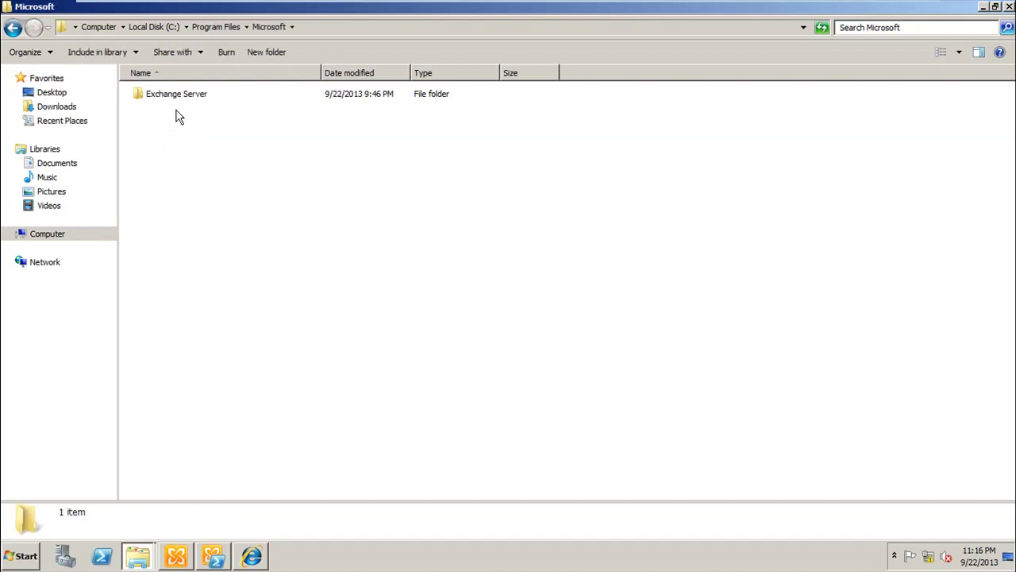
double_click(200, 96)
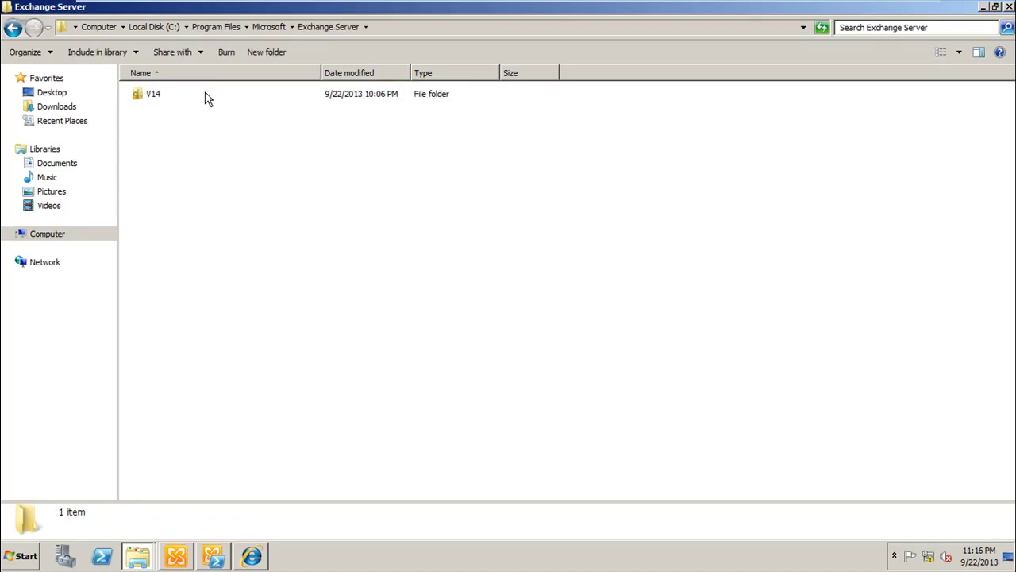
double_click(152, 95)
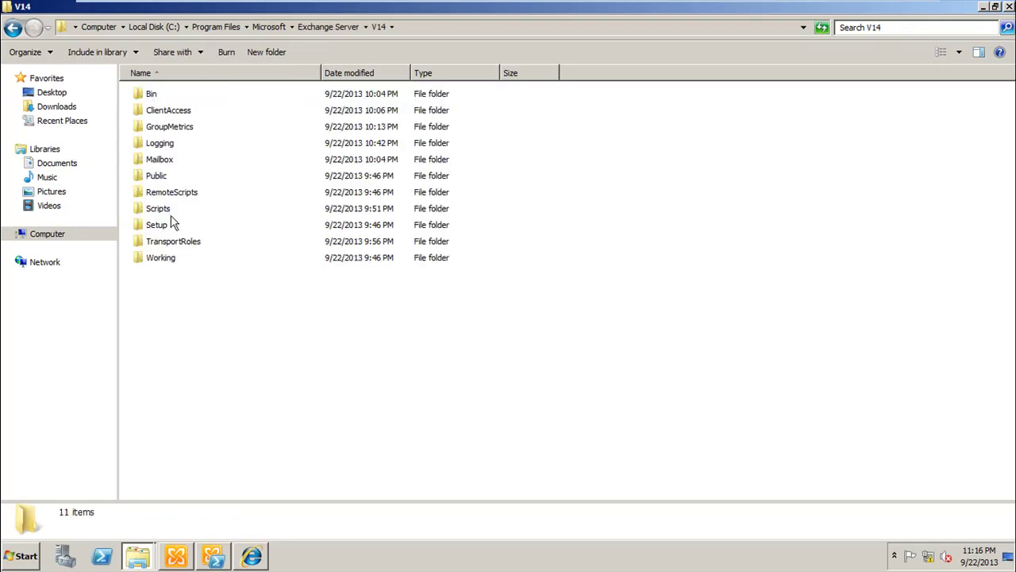
double_click(171, 161)
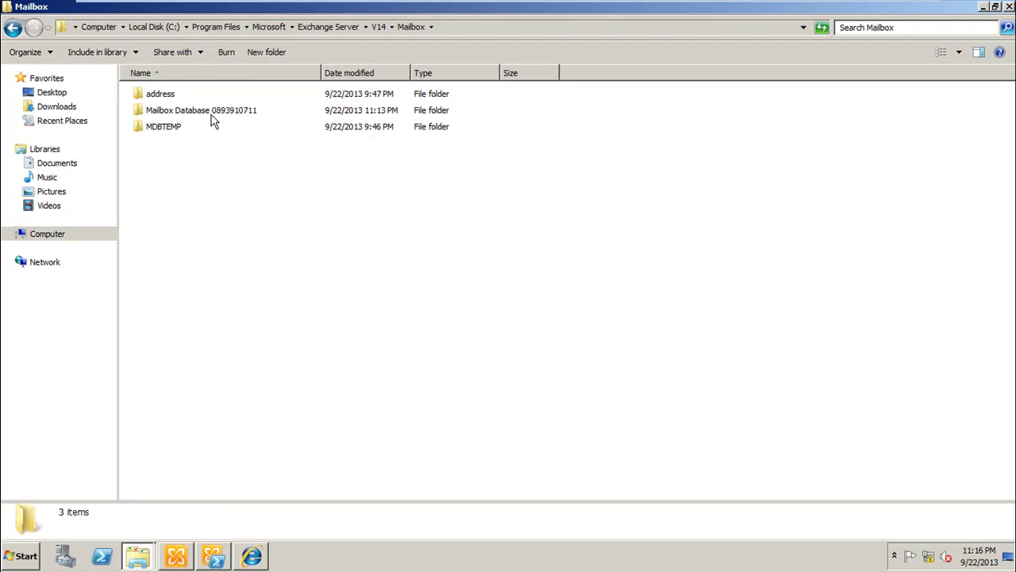
double_click(212, 114)
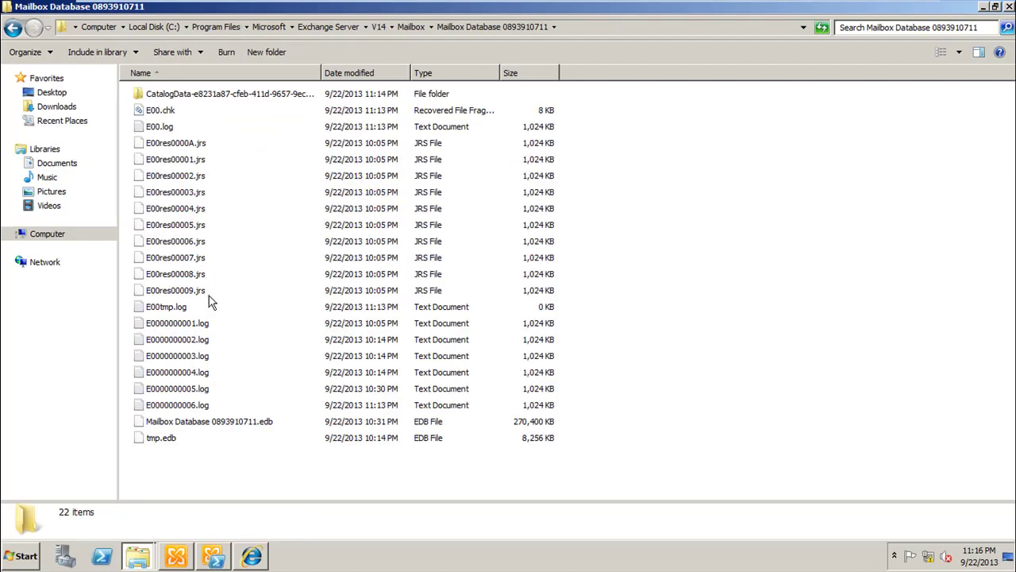
click(138, 555)
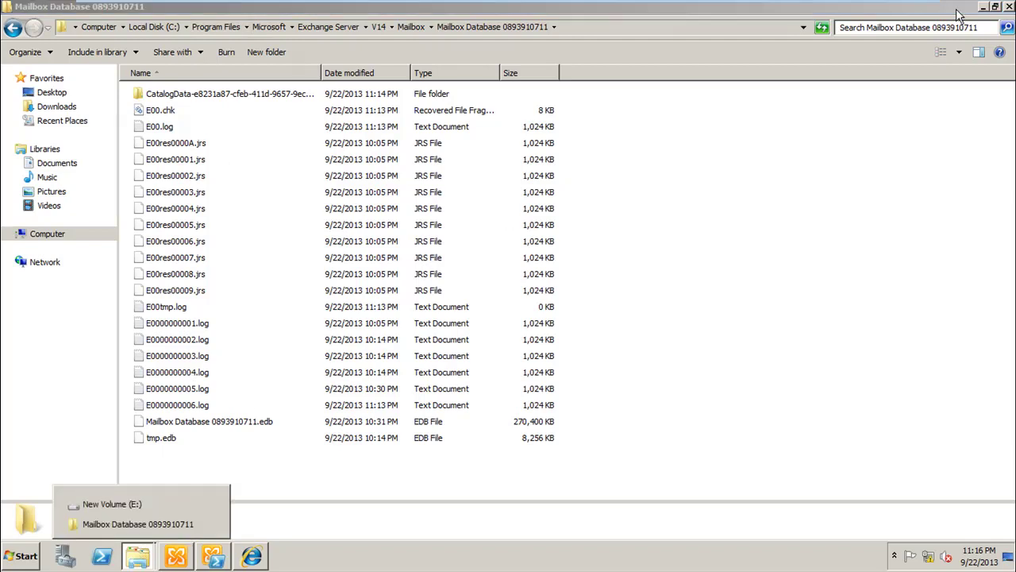
click(984, 6)
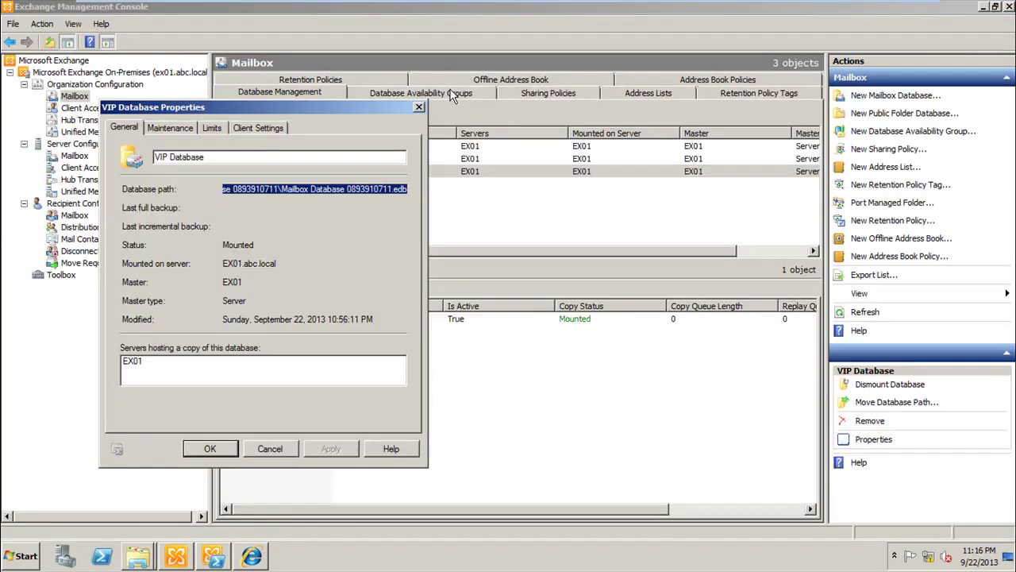
Step: Close VIP Database properties and launch Move Database Path for VIP Database
click(419, 107)
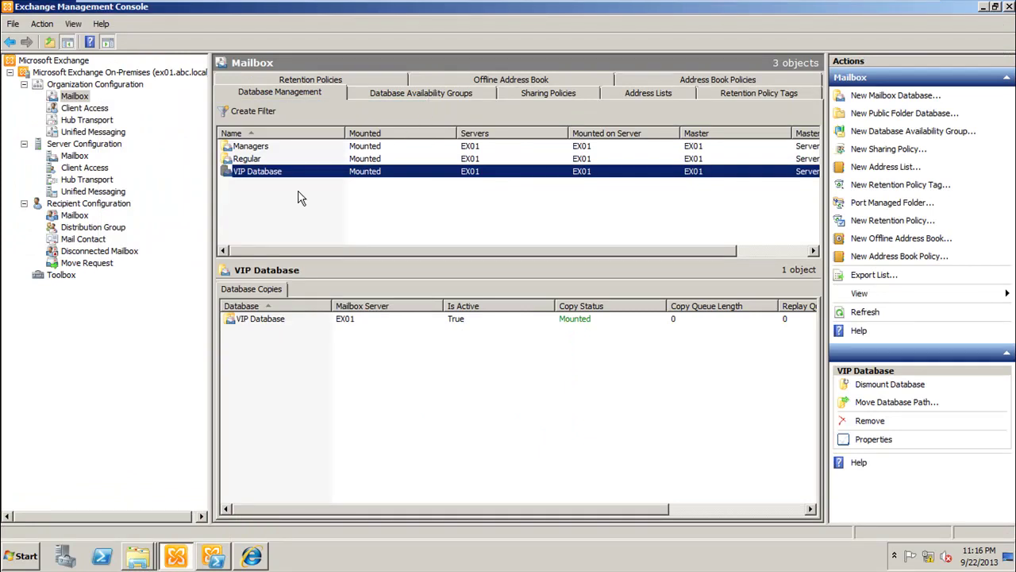
right_click(253, 177)
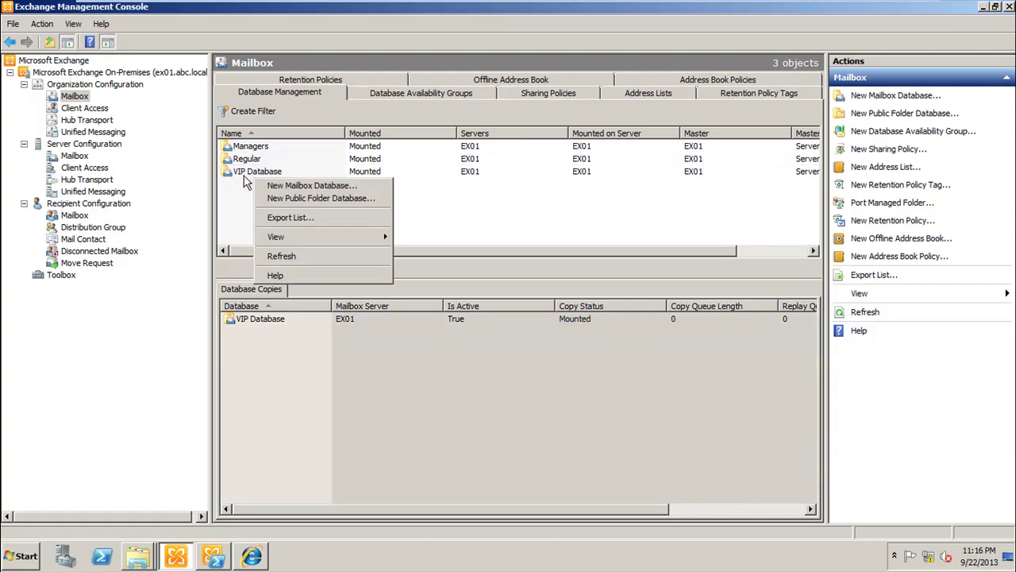
key(Escape)
right_click(247, 179)
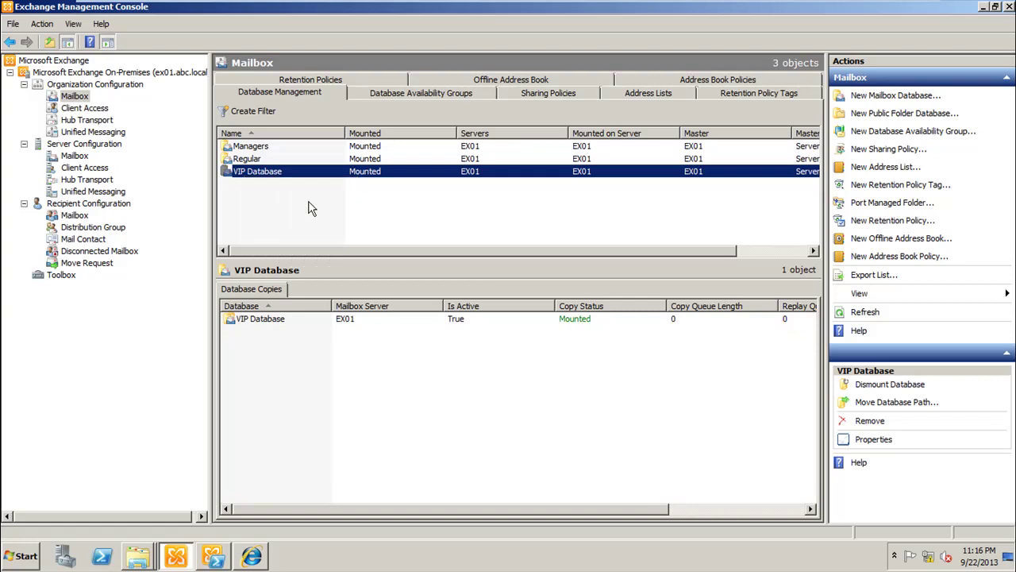
click(310, 200)
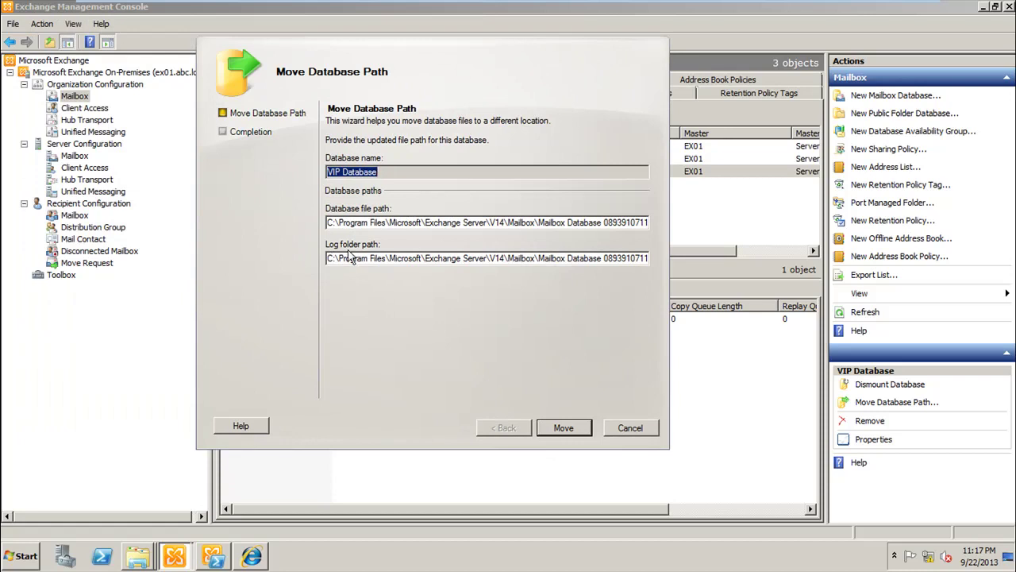
Step: Create a new folder named VIP on drive E:
click(137, 555)
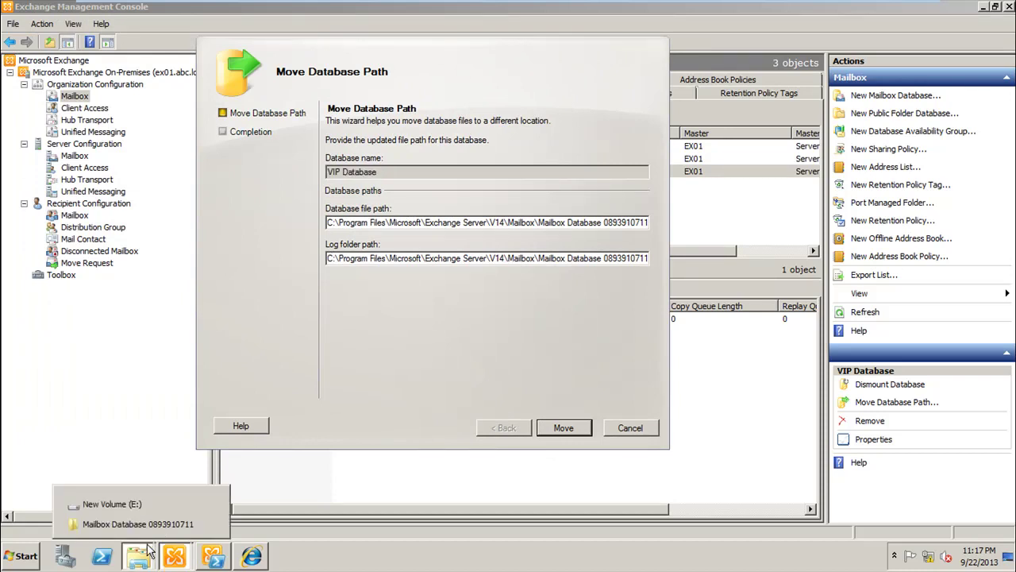
click(112, 504)
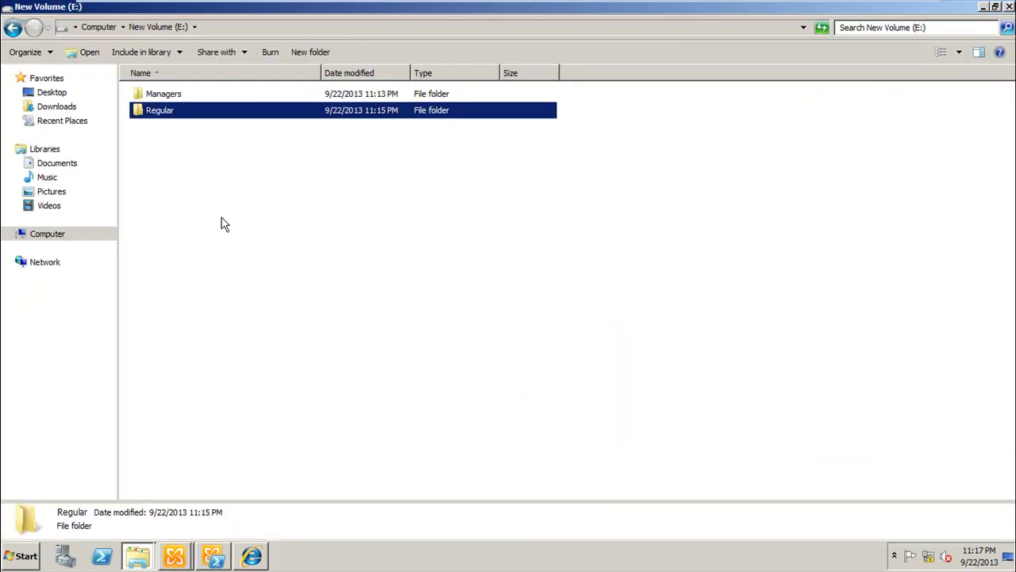
right_click(223, 224)
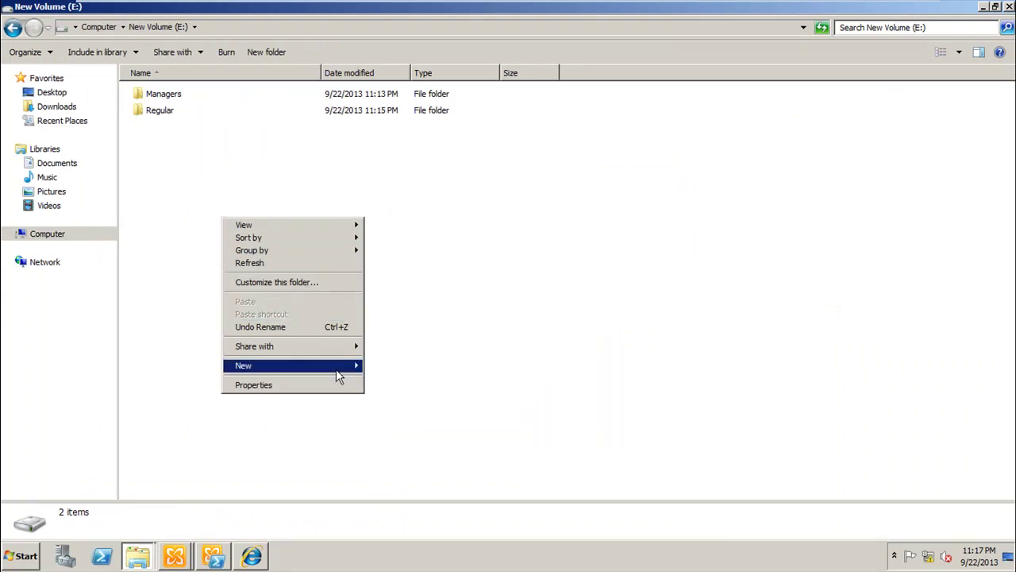
mouse_move(337, 371)
click(392, 366)
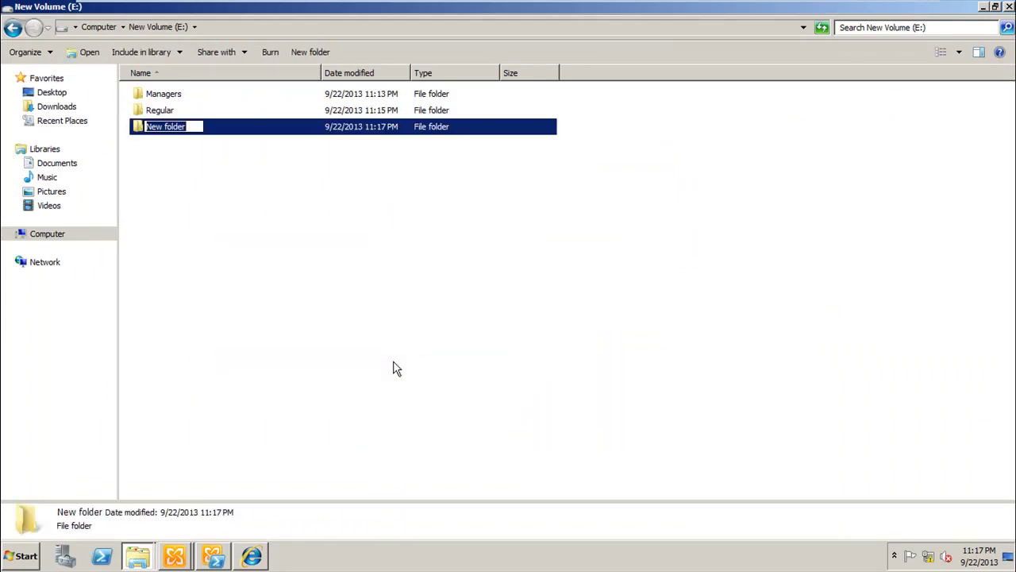
text(VIP)
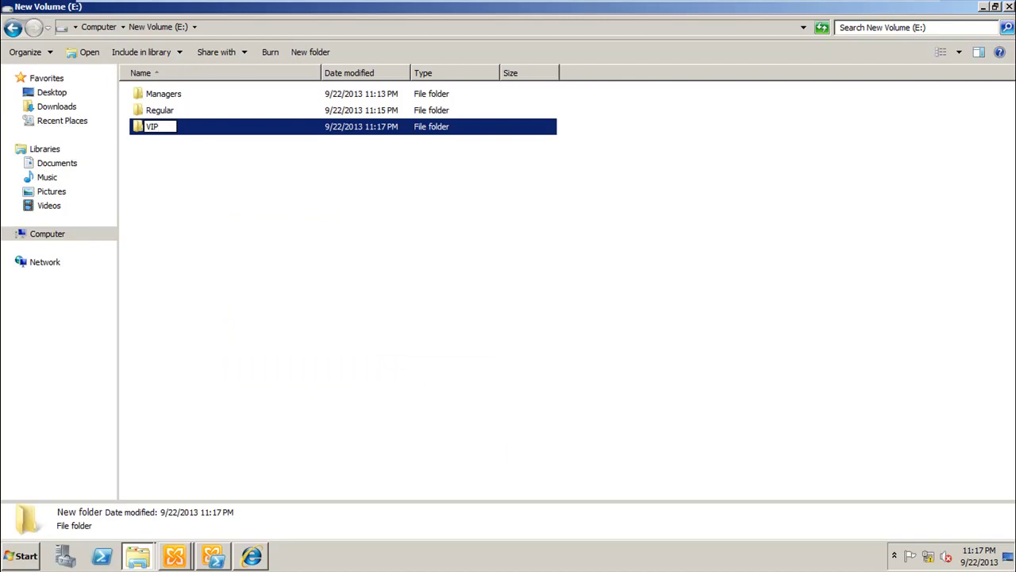
key(Return)
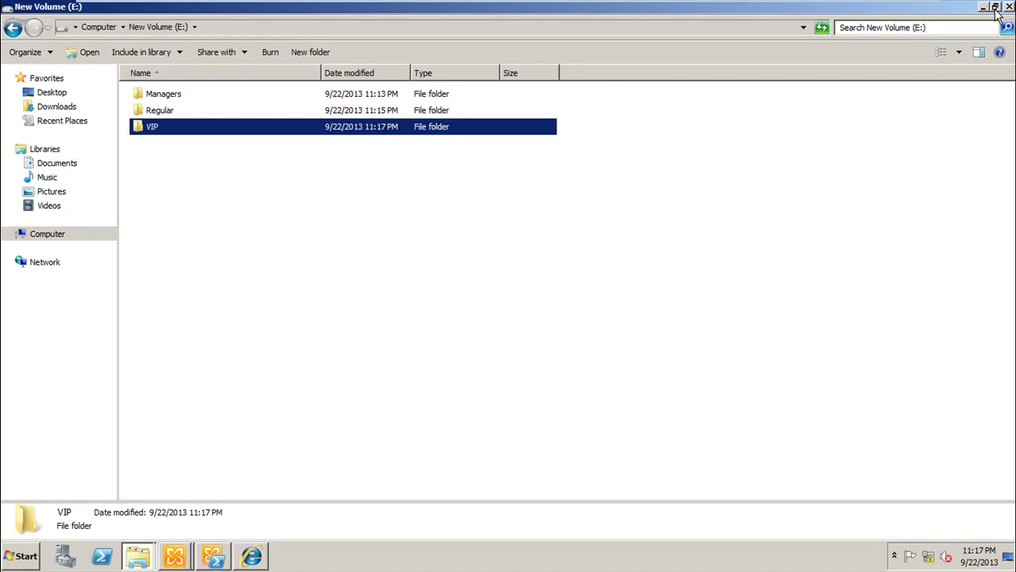
click(984, 7)
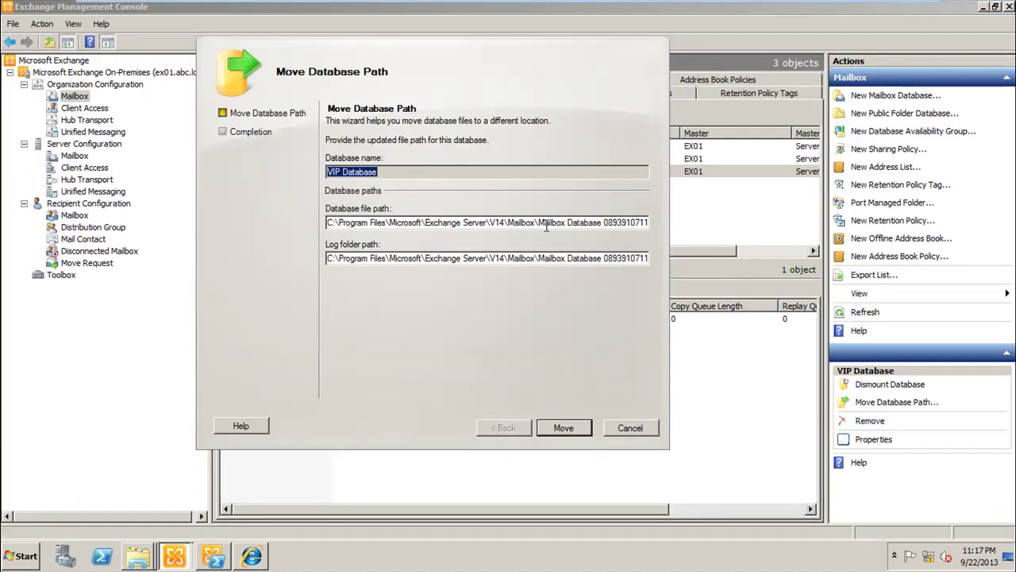
Step: Open the VIP folder, copy its path E:\VIP, and minimize the window
click(137, 556)
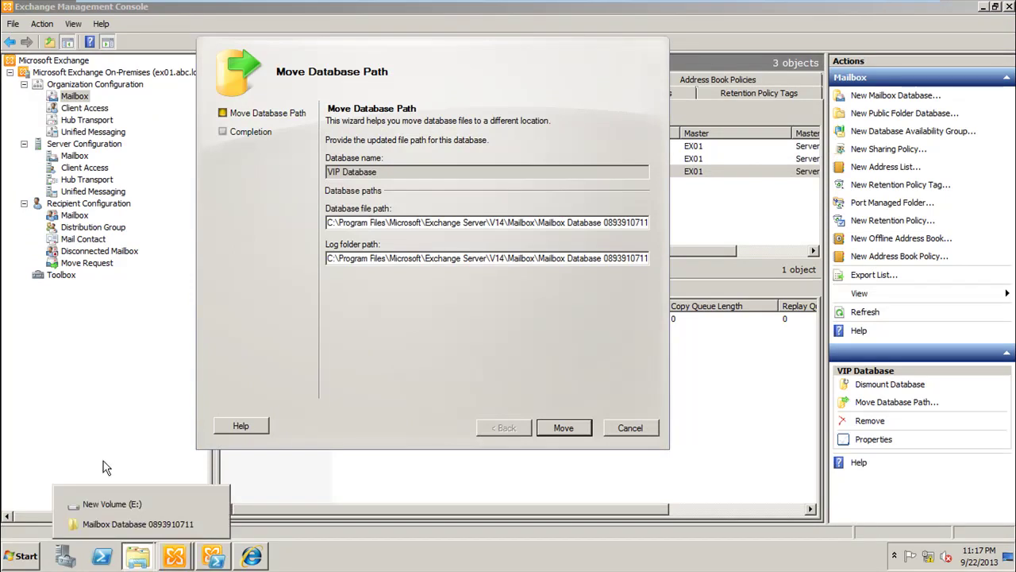
click(108, 504)
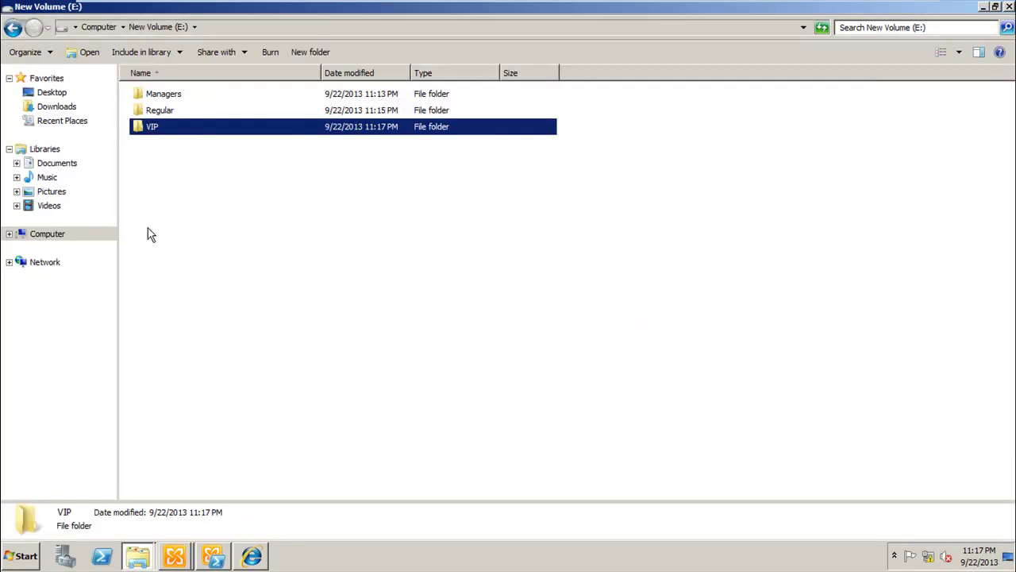
double_click(188, 135)
click(235, 27)
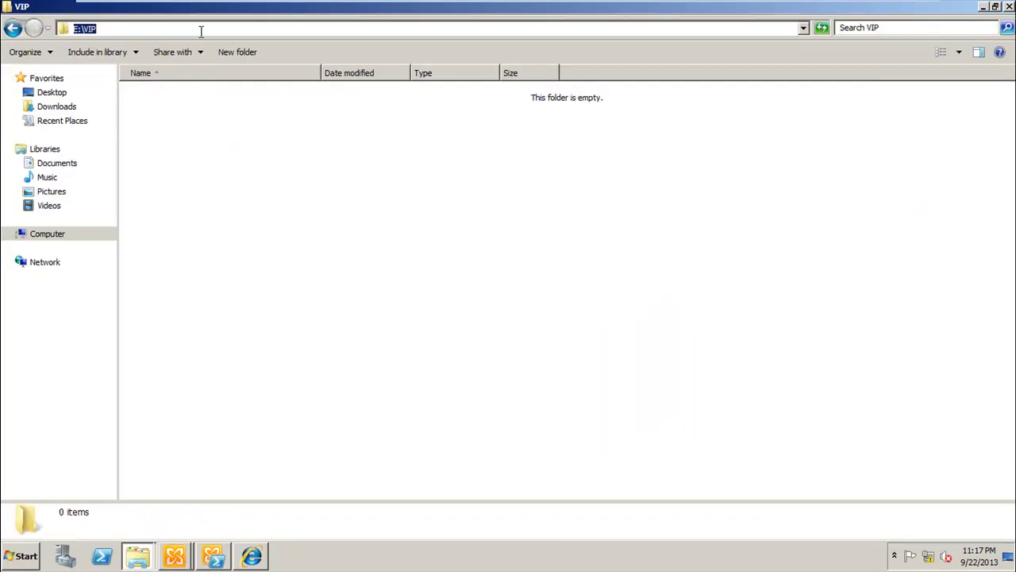
right_click(86, 25)
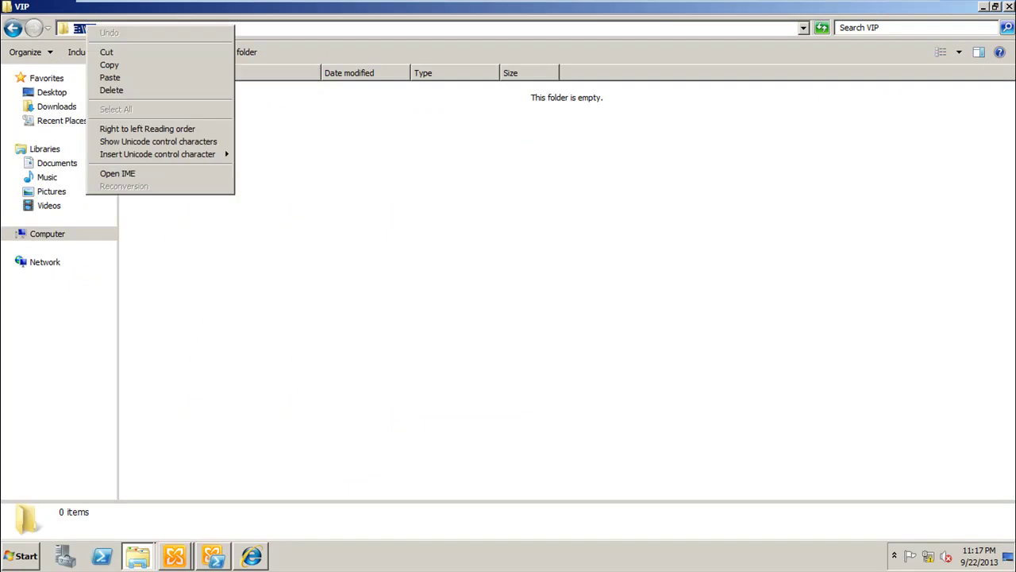
click(125, 65)
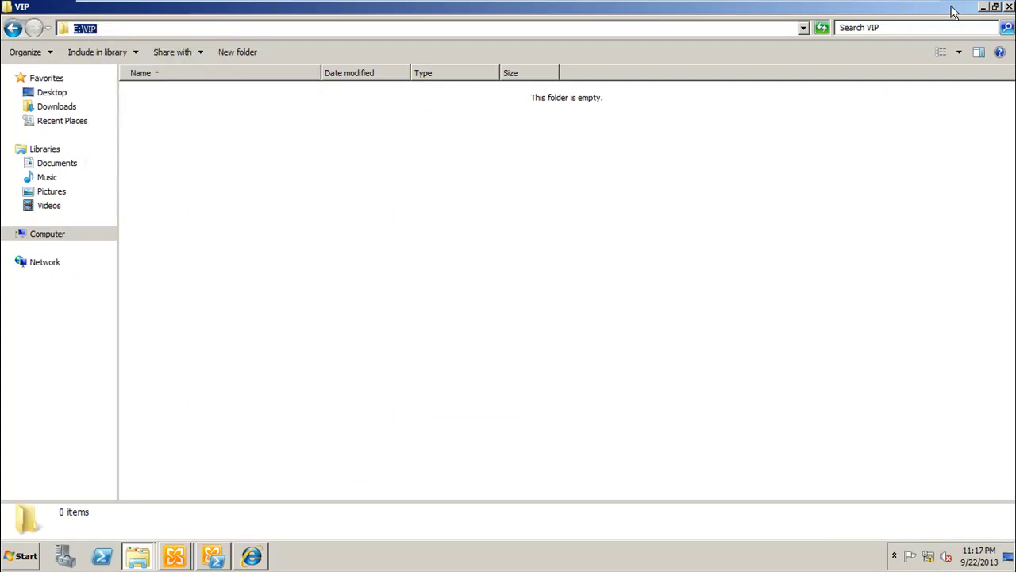
click(983, 7)
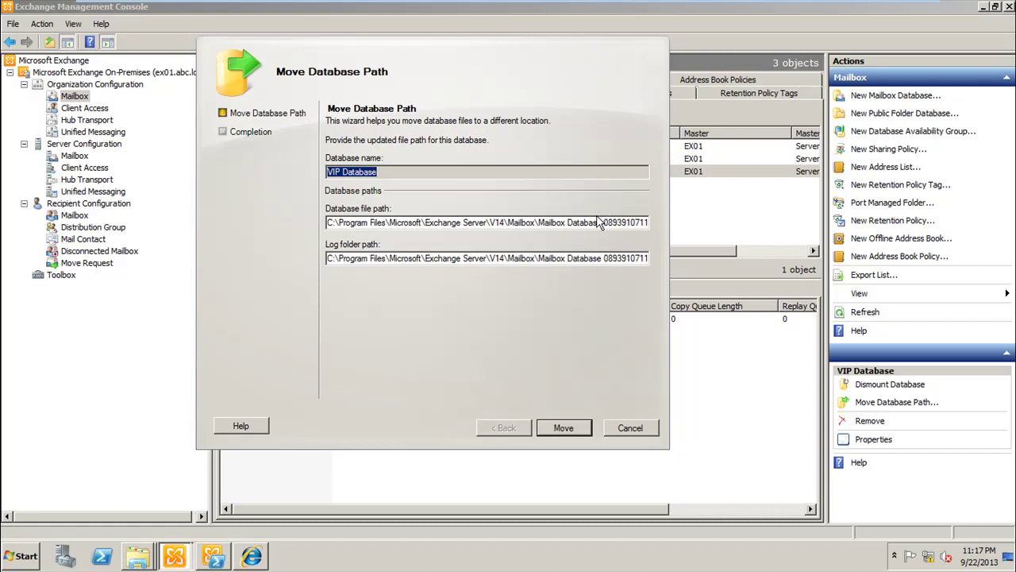
Step: Change the VIP Database file path to E:\VIP\vip.edb
drag(604, 222, 41, 311)
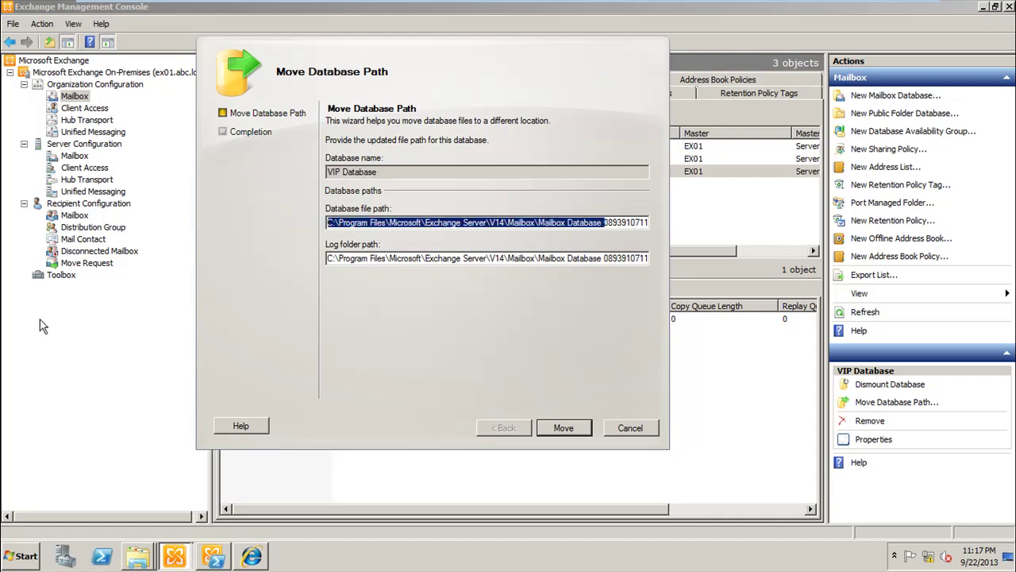
key(BackSpace)
key(Delete)
key(Delete)
key(Delete)
key(Delete)
key(Delete)
key(Delete)
key(Delete)
key(Delete)
key(Delete)
key(Delete)
key(Delete)
key(Delete)
key(Delete)
key(Delete)
key(Delete)
key(Delete)
key(Delete)
key(Delete)
key(Delete)
key(Delete)
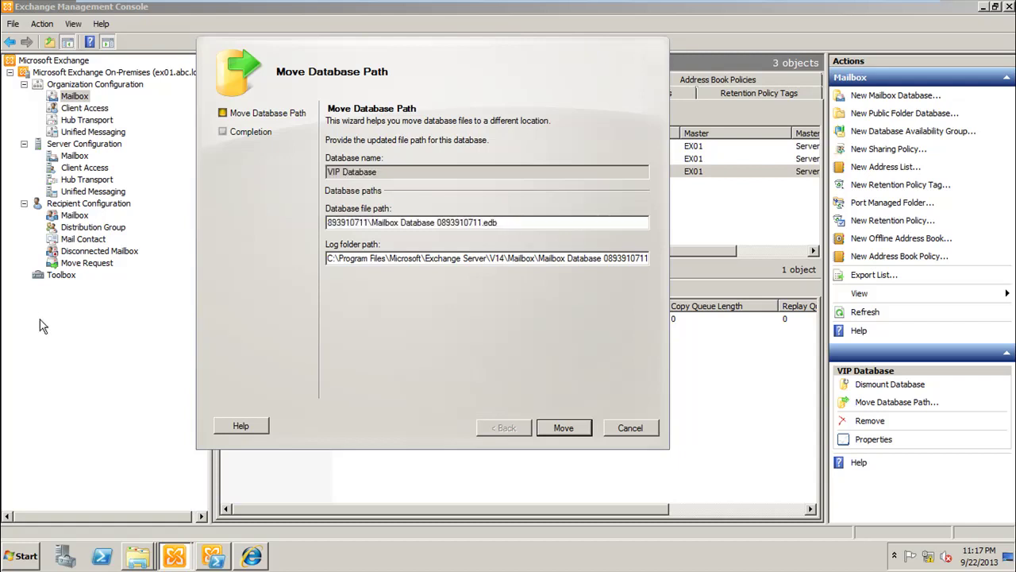
key(Delete)
key(Delete)
key(Delete)
key(Delete)
key(Delete)
key(Delete)
key(Delete)
key(Delete)
key(Delete)
key(Delete)
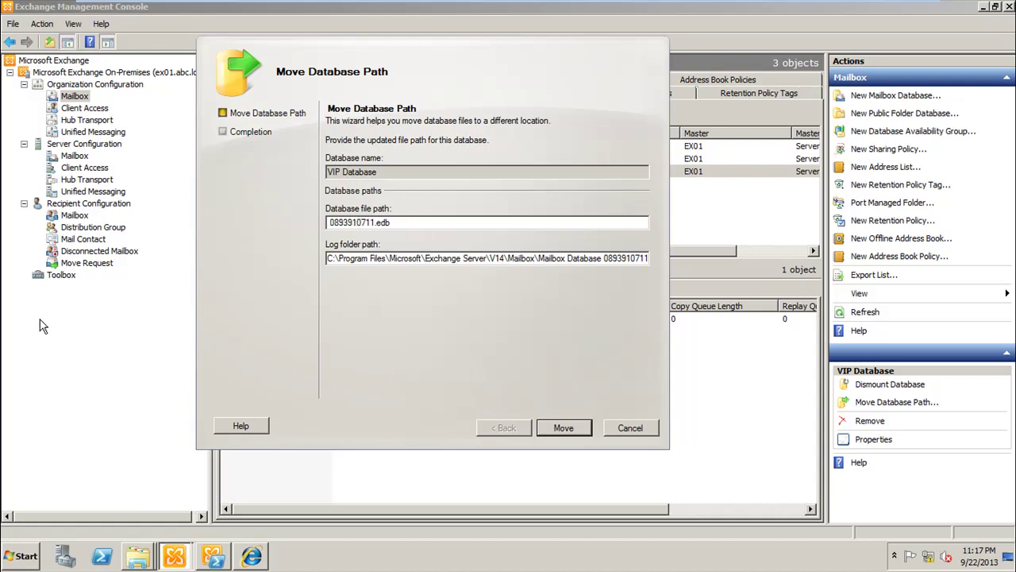
key(Delete)
key(Delete)
text(E:\VIP\vip)
Step: Change the log folder path to E:\VIP\vip
drag(601, 262, 327, 259)
key(BackSpace)
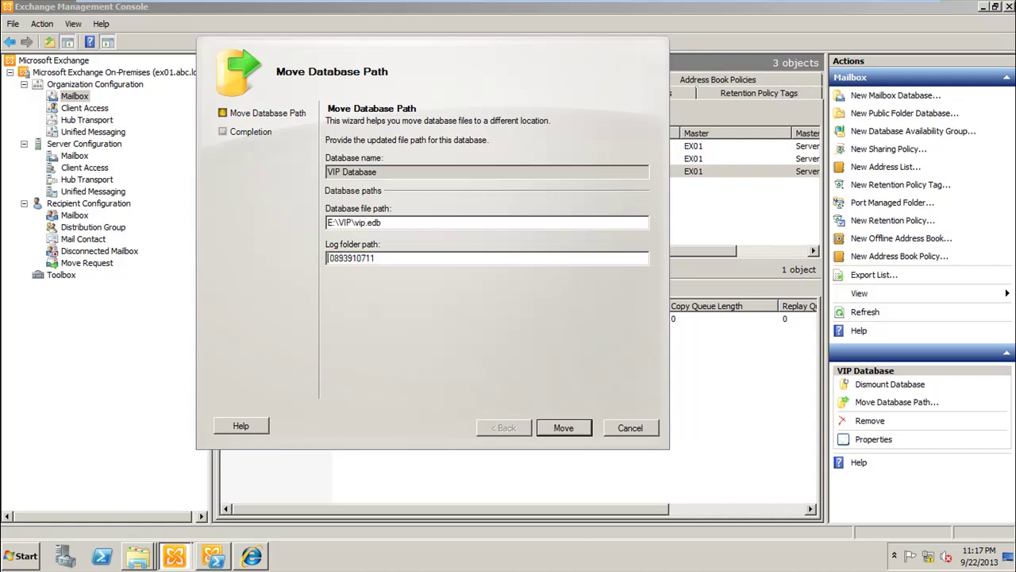
click(392, 257)
key(shift+Home)
text(E:\VIP)
text(\)
text(w)
Step: Run the move, accepting the temporary dismount, and close the completed wizard
click(560, 426)
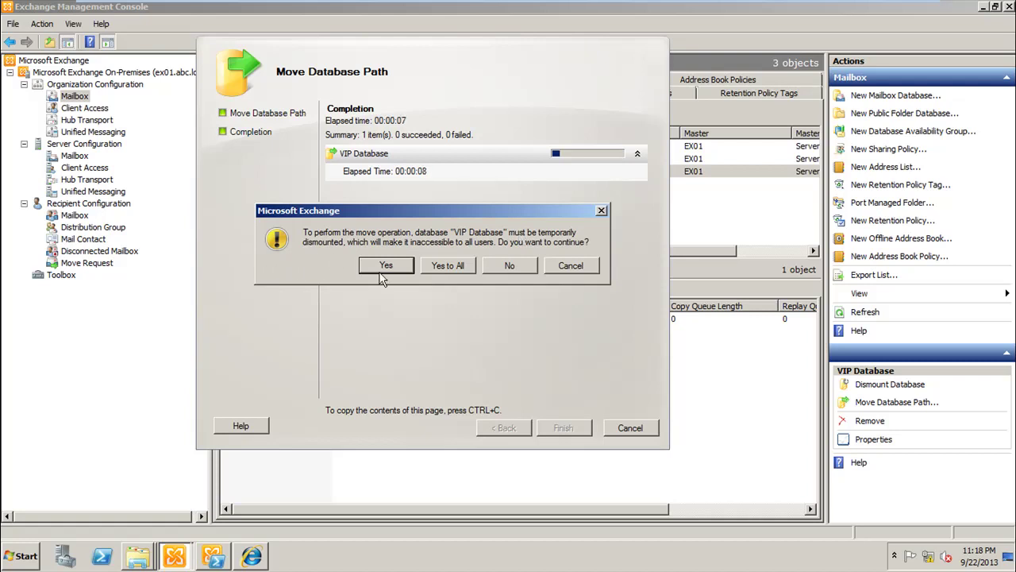
click(450, 267)
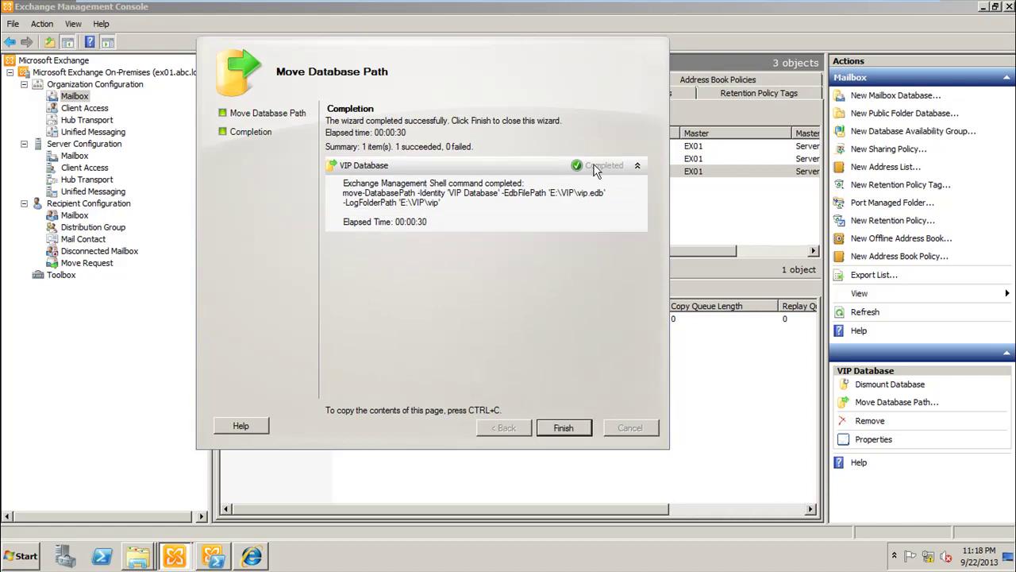
click(564, 427)
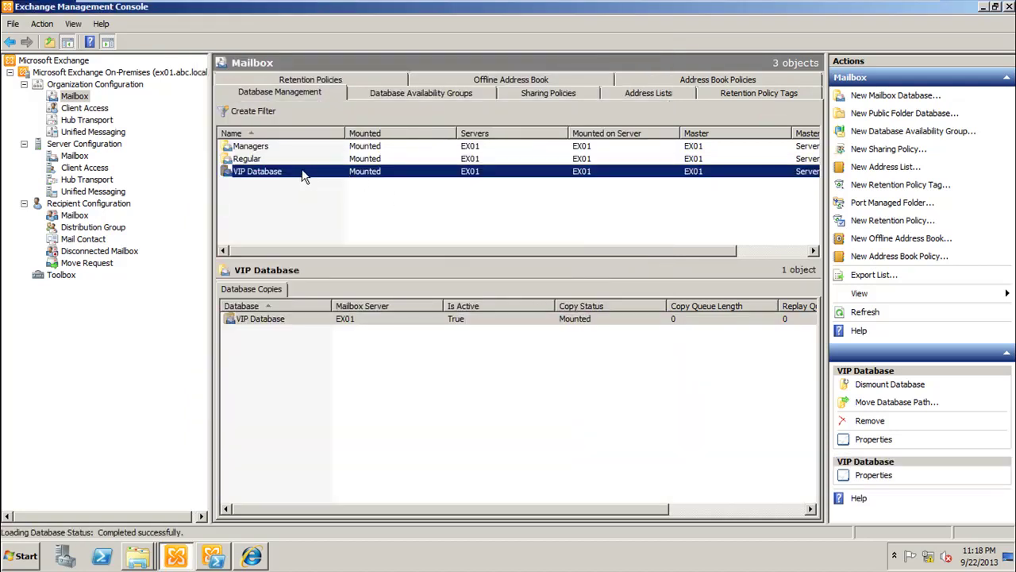
Step: Confirm in VIP Database properties that the path now reads E:\VIP\vip.edb
double_click(302, 177)
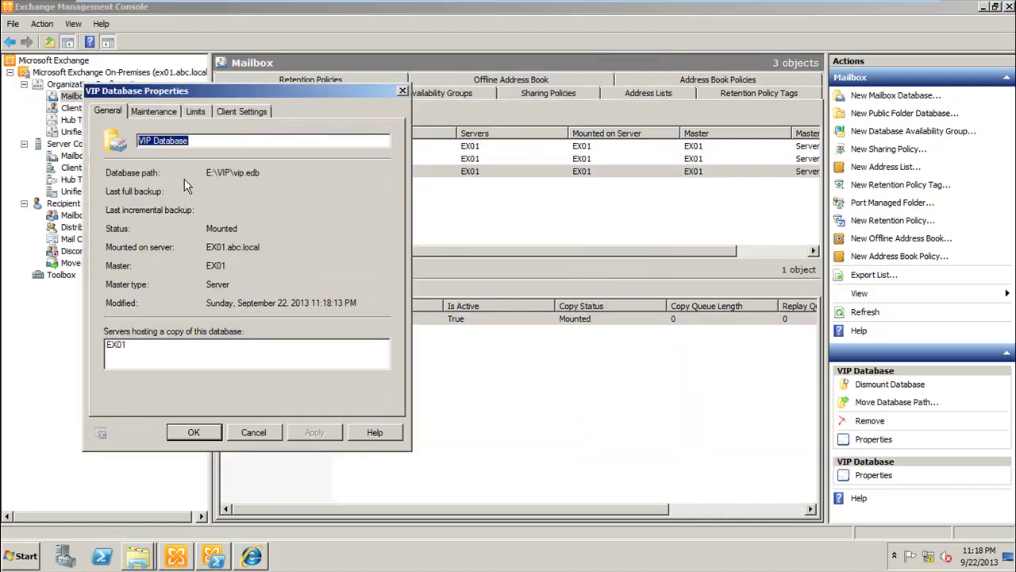
click(250, 432)
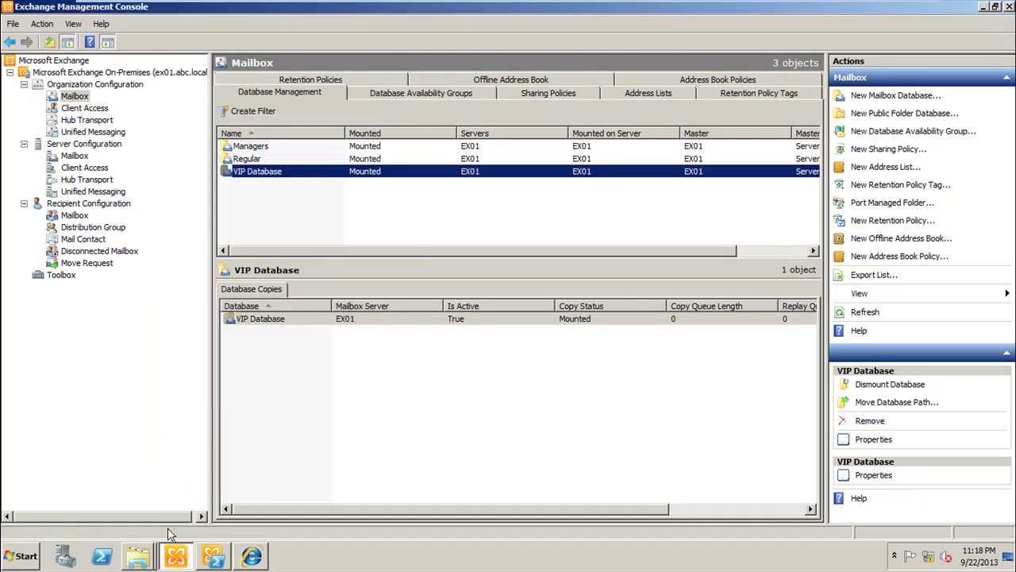
click(141, 557)
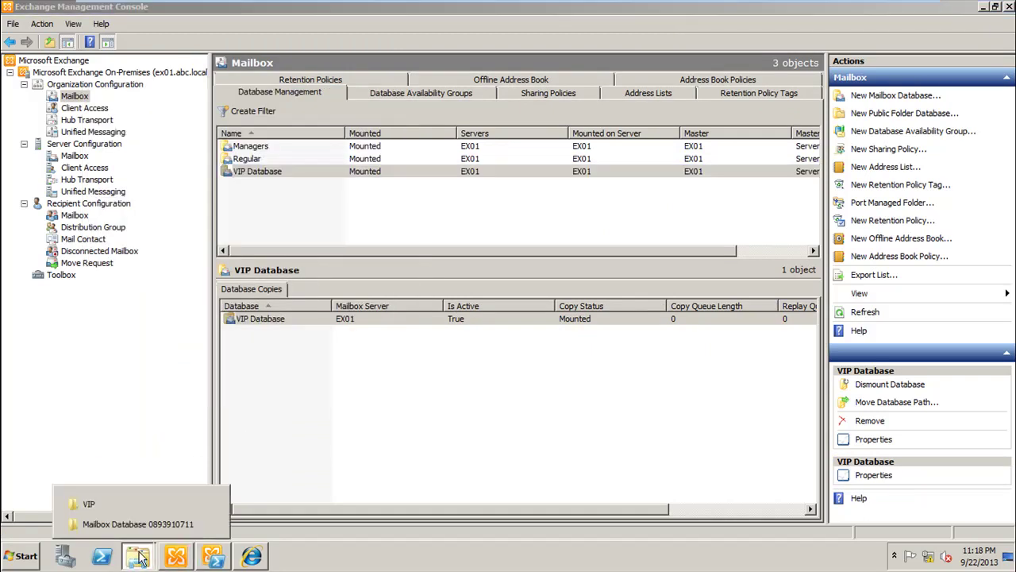
Step: Confirm E:\VIP contains vip.edb and the vip log folder, then close Explorer
click(140, 505)
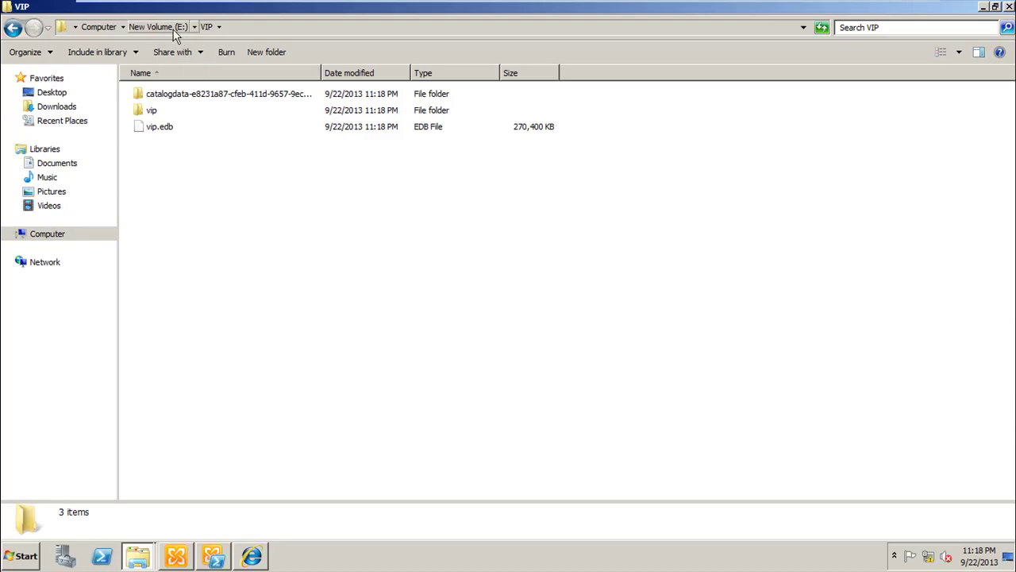
click(174, 30)
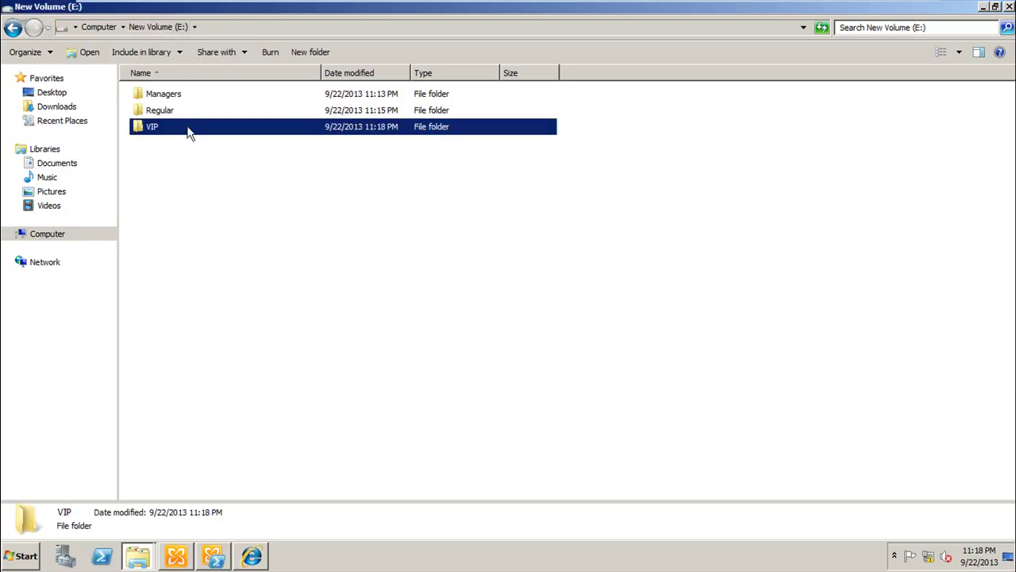
double_click(189, 130)
click(191, 125)
double_click(198, 111)
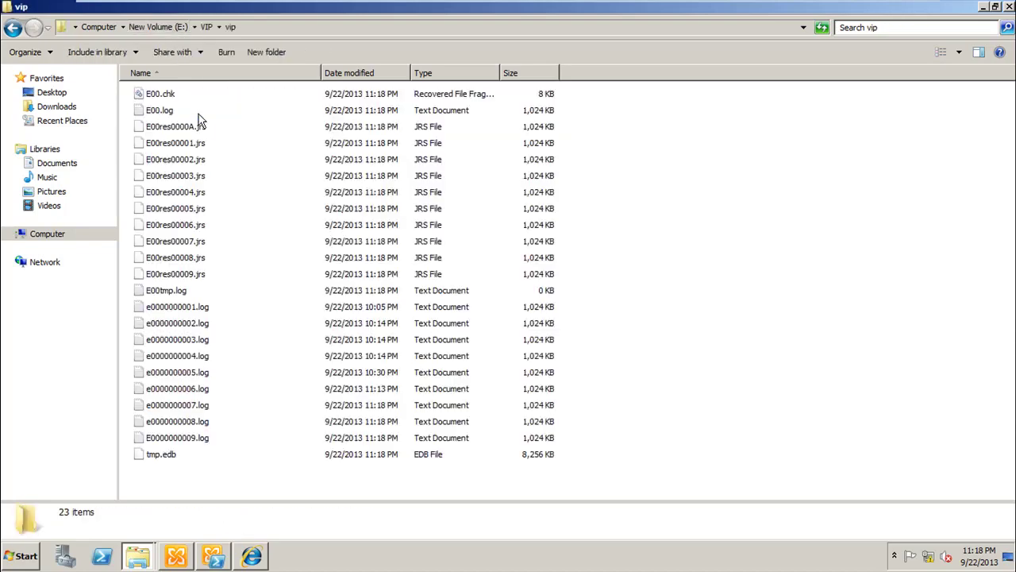
click(204, 27)
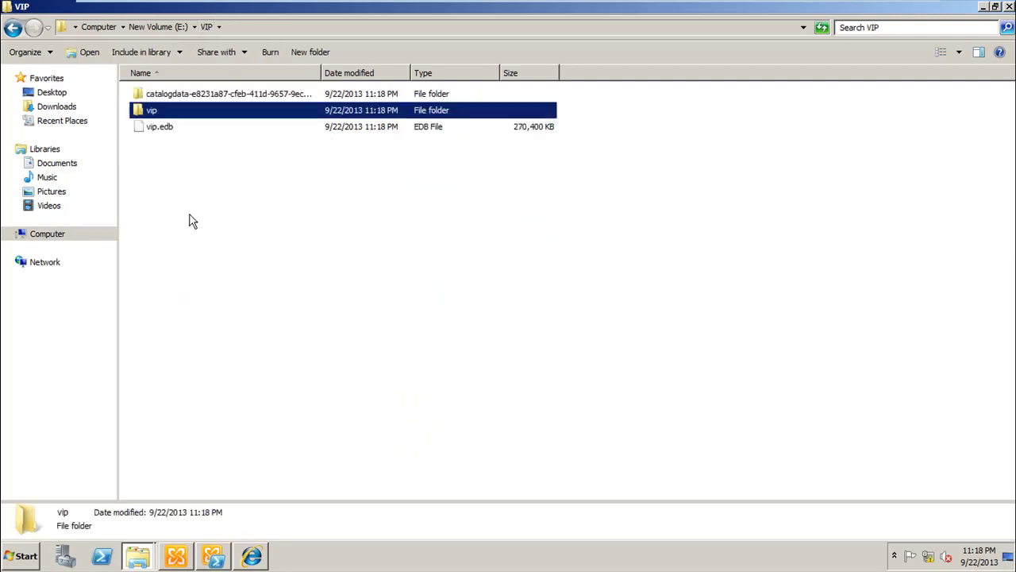
click(1009, 6)
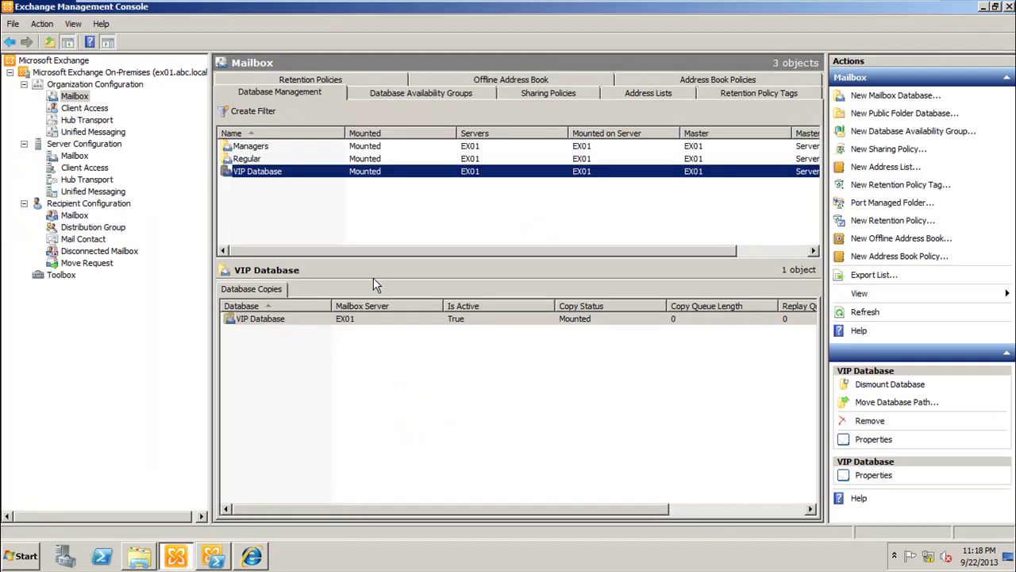
click(101, 556)
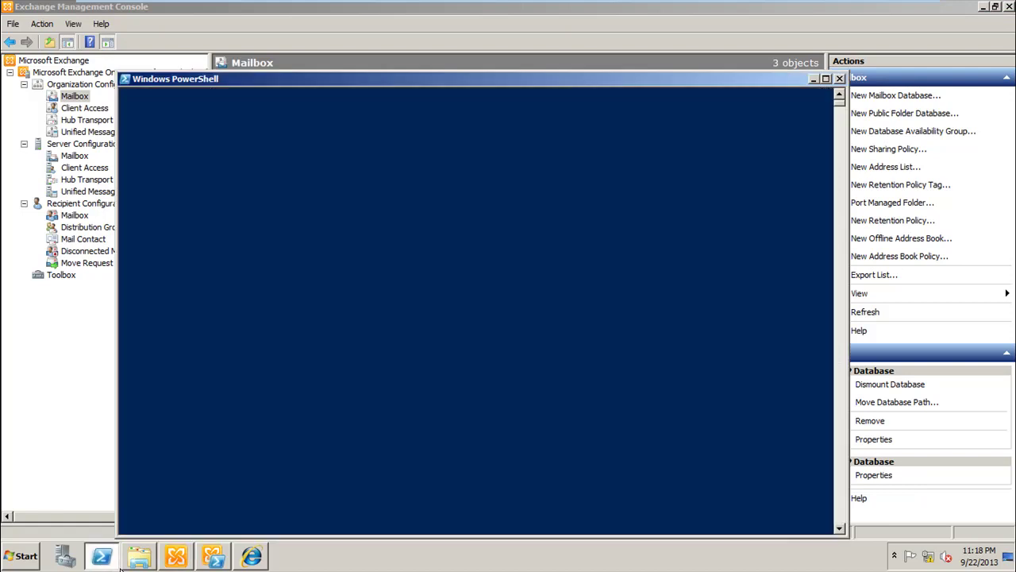
mouse_move(151, 560)
click(138, 524)
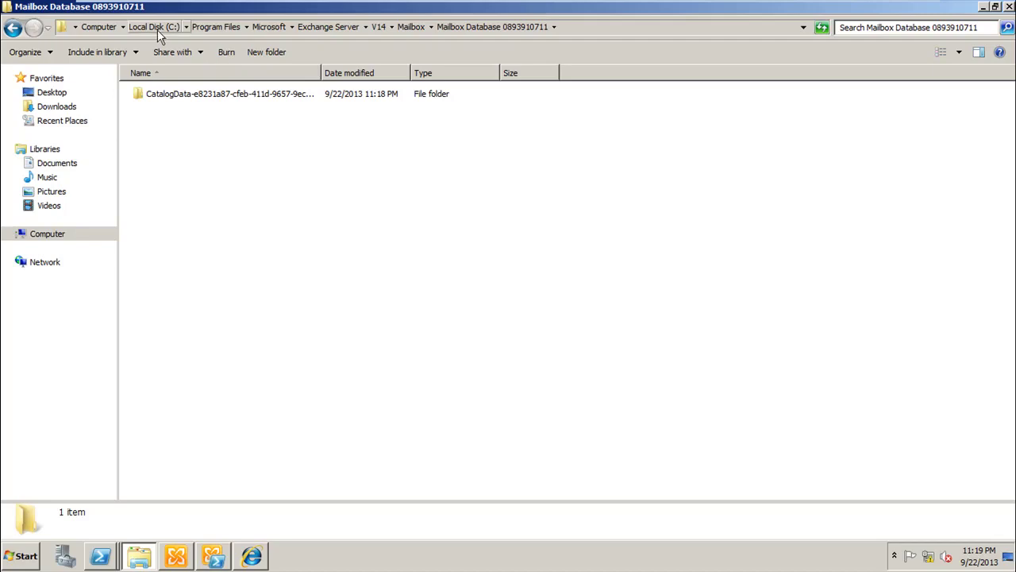
click(416, 26)
double_click(234, 118)
click(1009, 7)
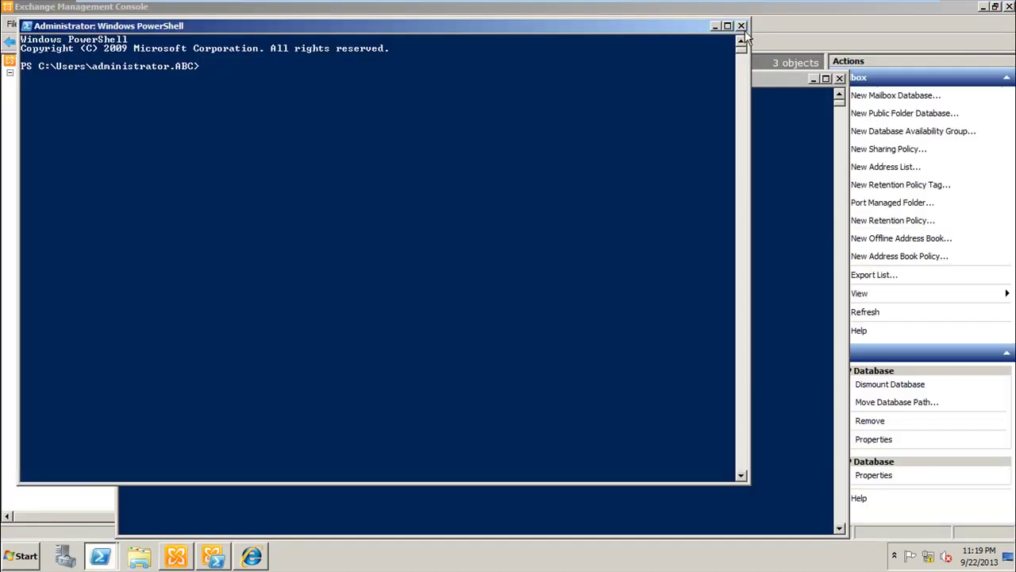
click(840, 80)
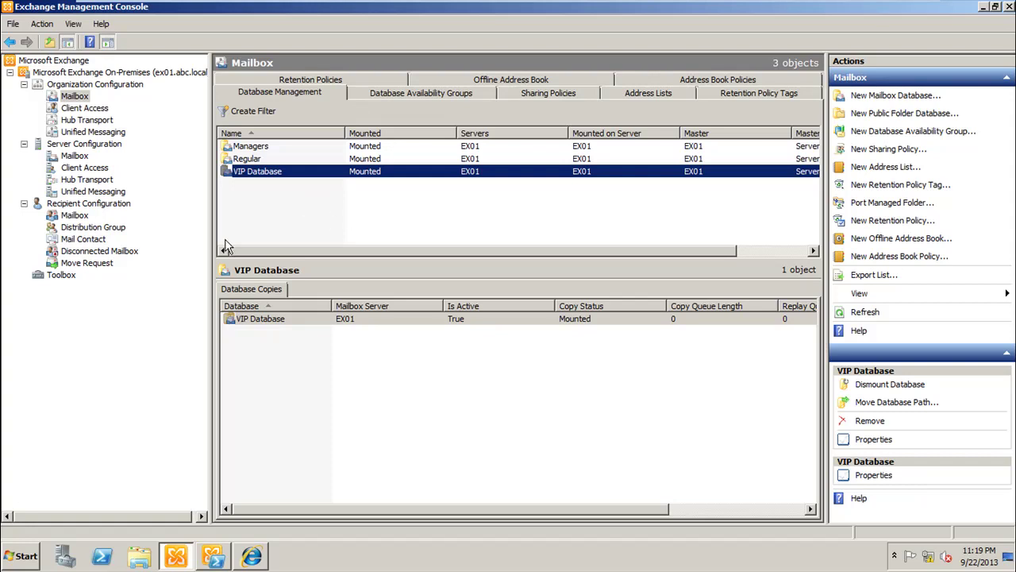
Step: Launch the New Mailbox wizard from Recipient Configuration > Mailbox and choose User Mailbox
click(75, 216)
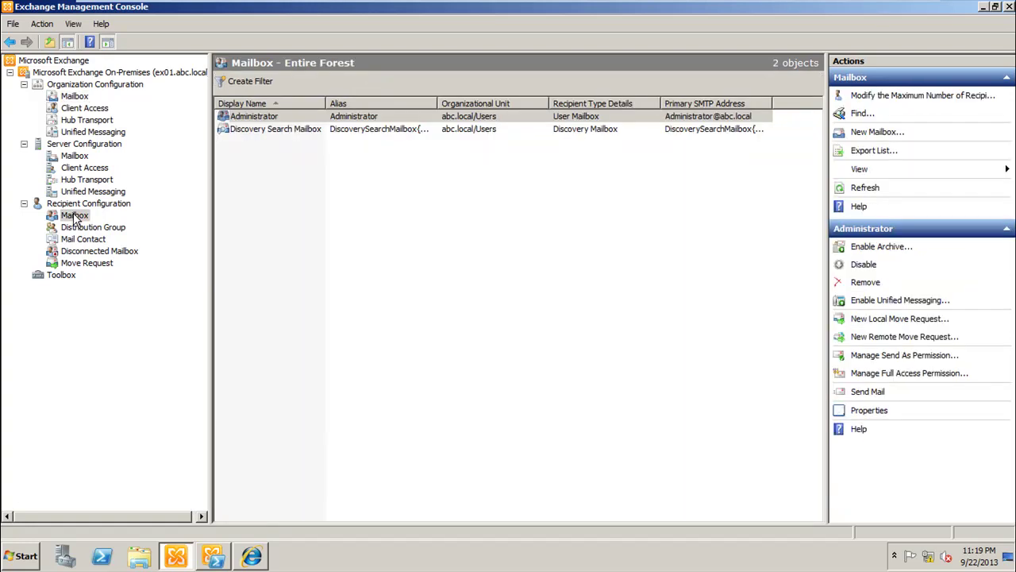
right_click(74, 219)
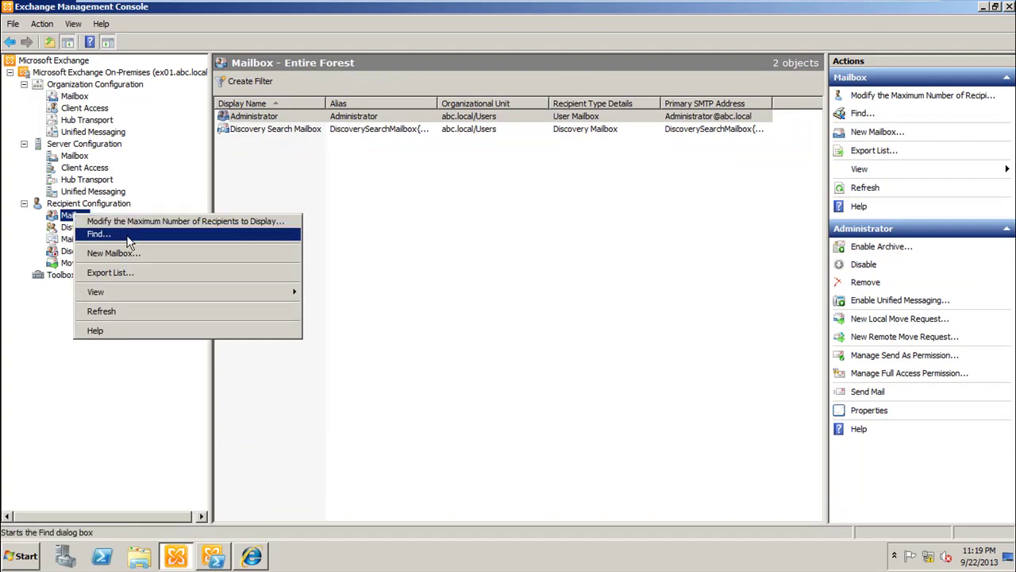
click(151, 254)
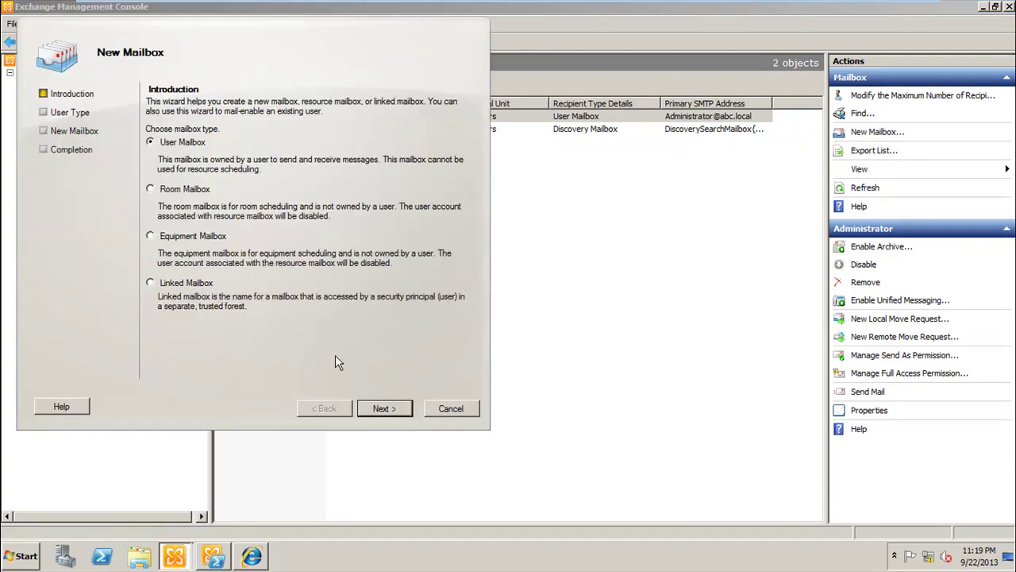
click(381, 408)
drag(334, 82, 466, 95)
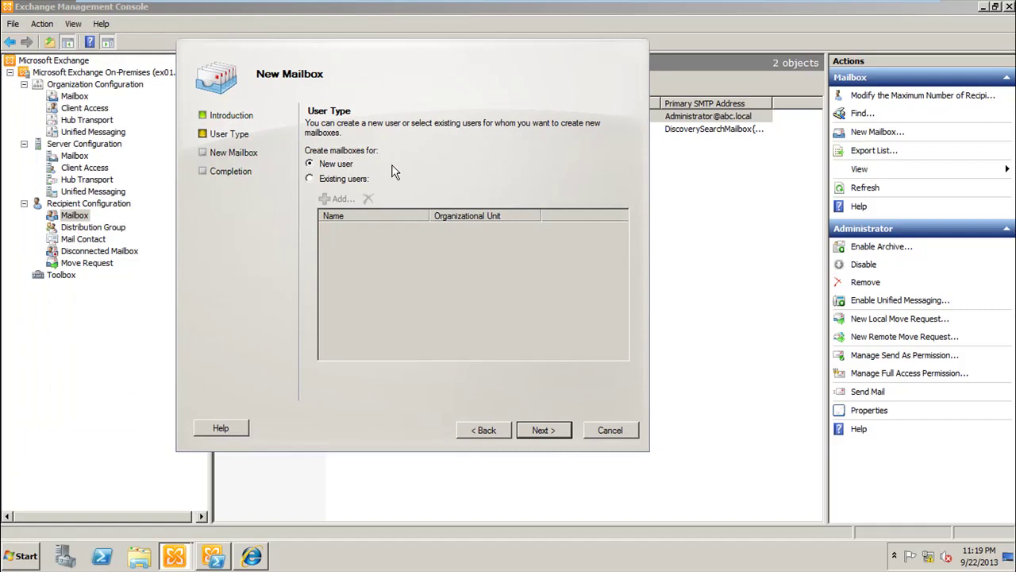
Step: Choose New user and enter the user's first name, middle initial and last name
click(540, 430)
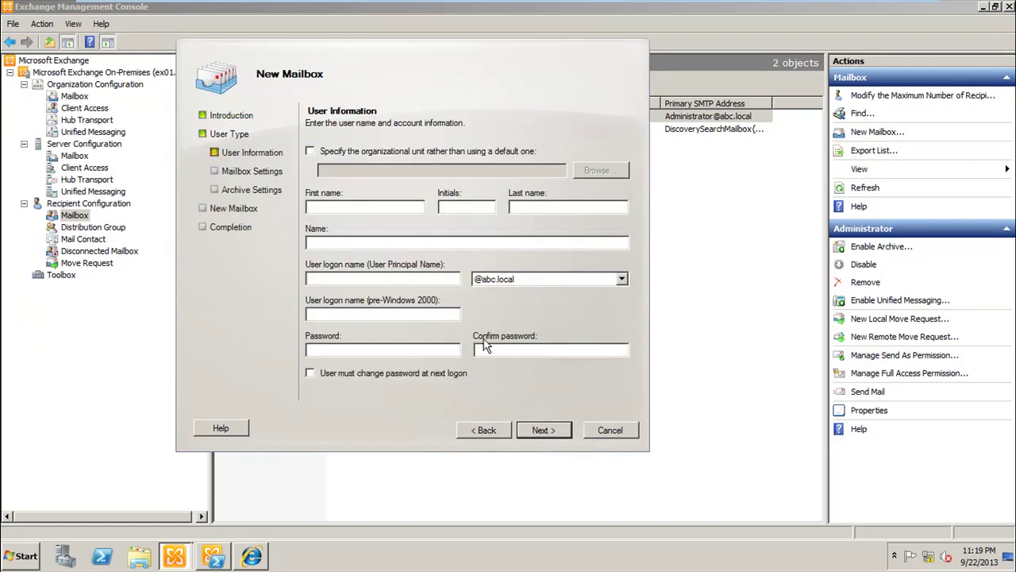
click(403, 206)
click(466, 206)
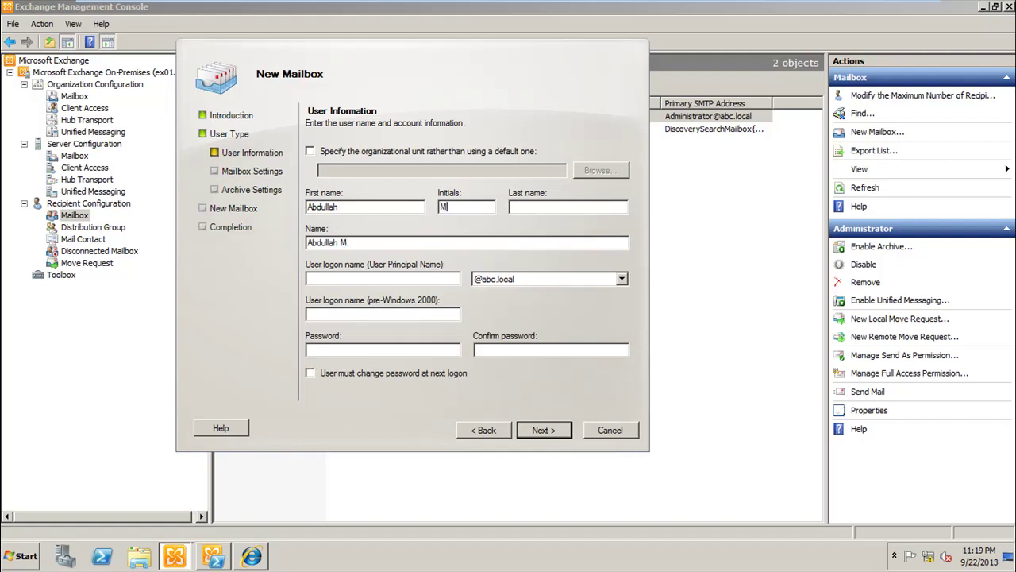
key(Tab)
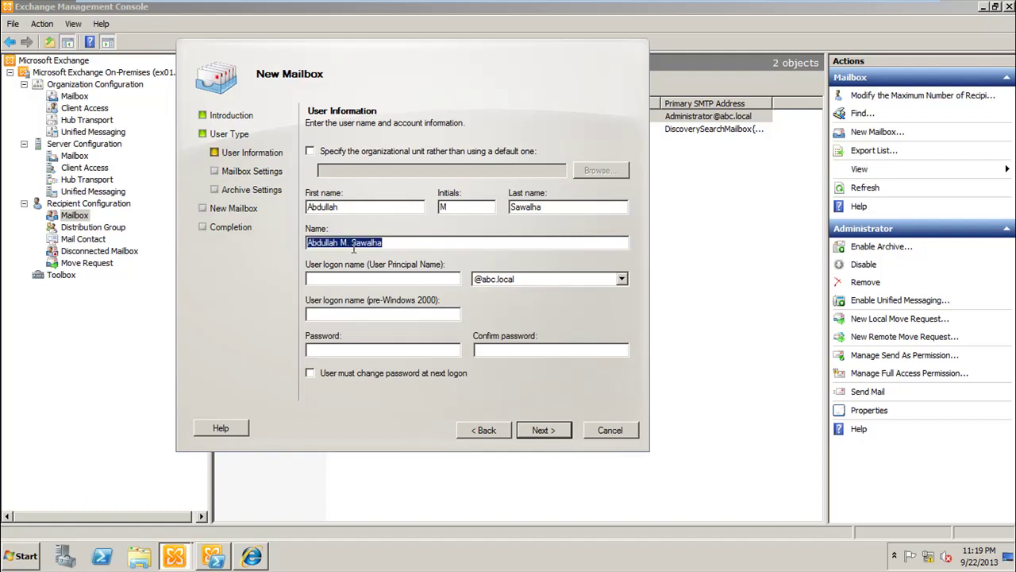
click(423, 277)
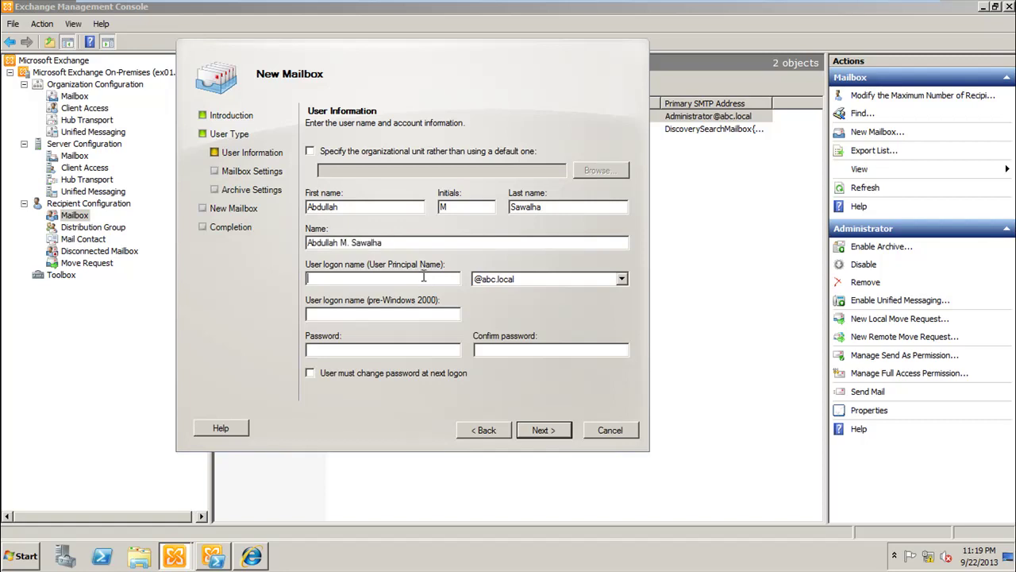
text(abdullah.s)
key(Tab)
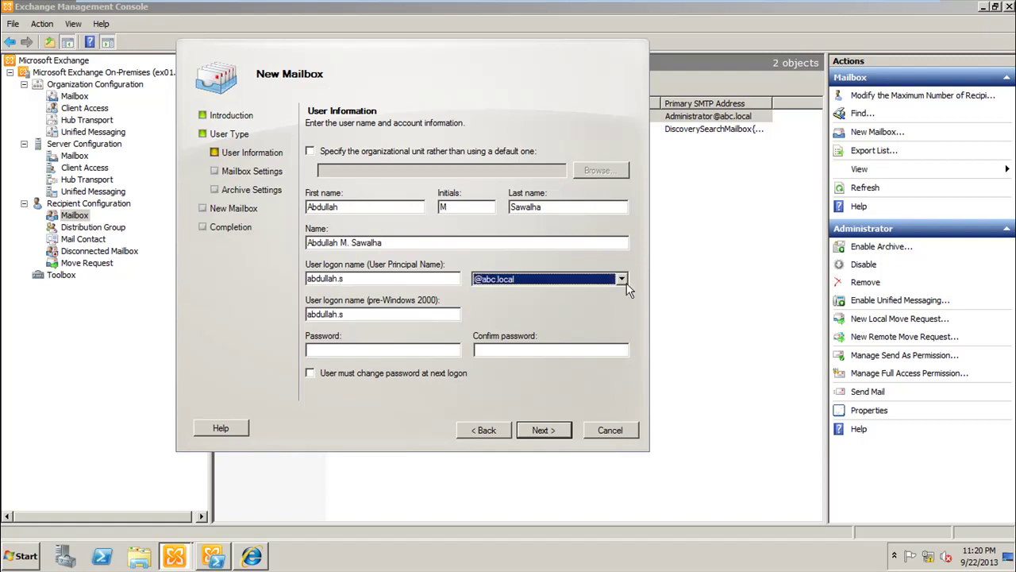
click(591, 282)
click(591, 281)
click(380, 355)
text(P@ssw0rd)
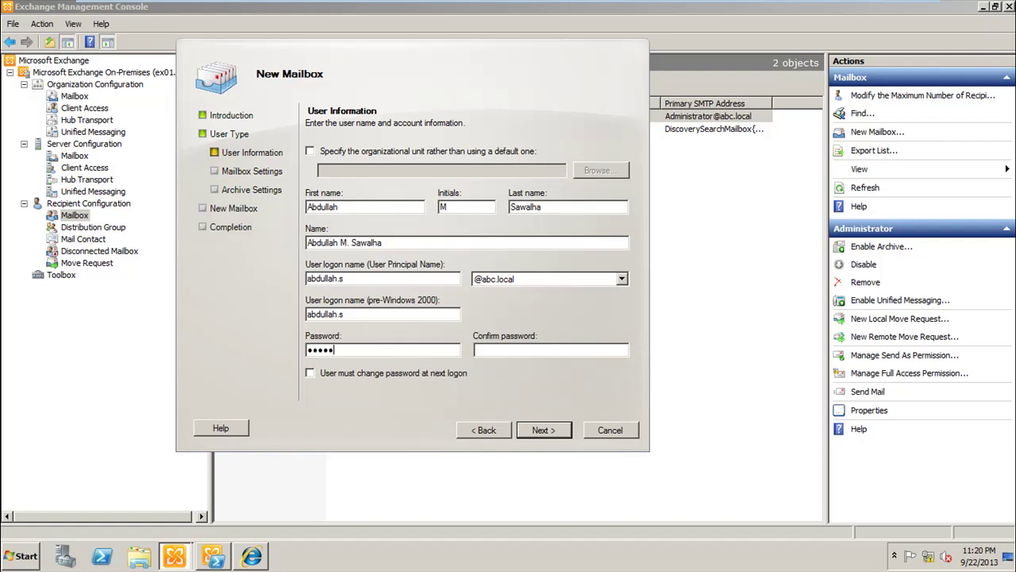
key(Tab)
text(P@ssw0rd)
click(537, 427)
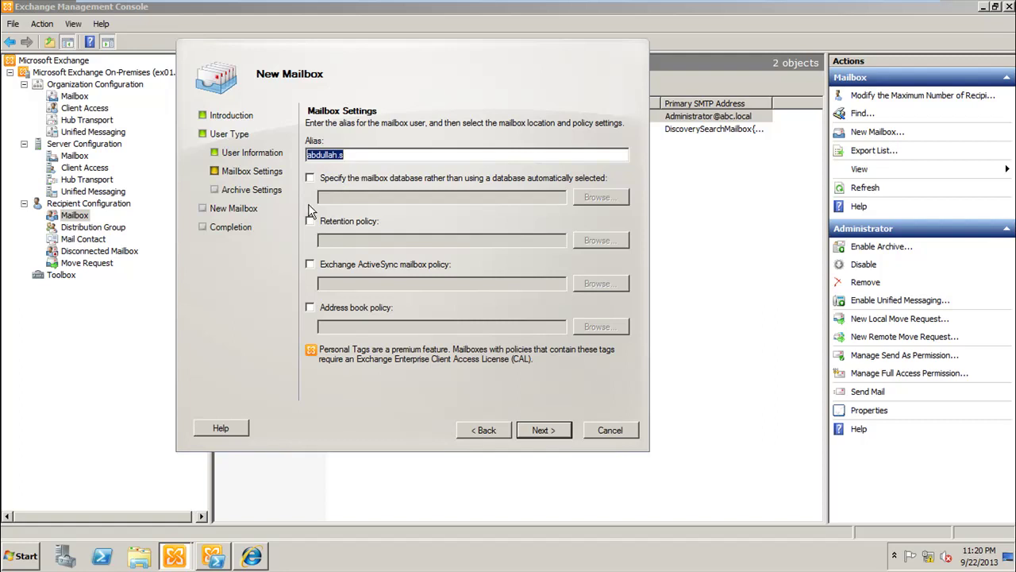
Step: Store the new mailbox in VIP Database, skip creating an archive, and create it
click(310, 178)
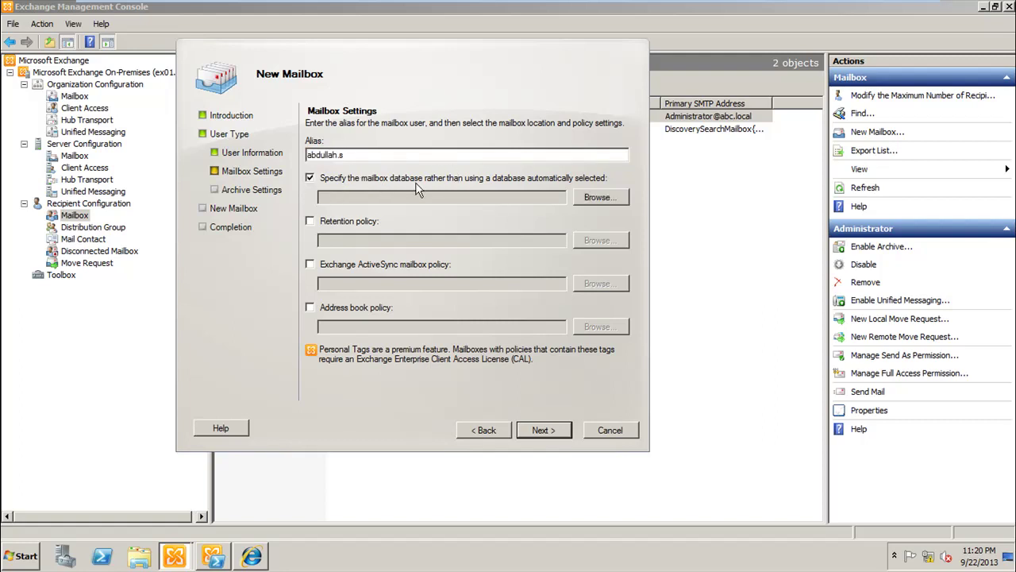
click(599, 199)
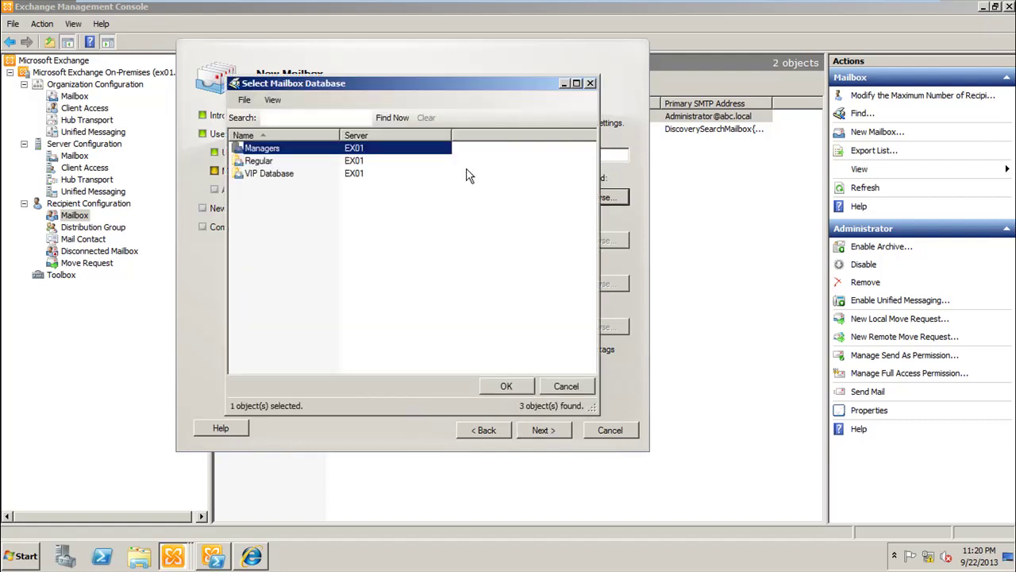
double_click(267, 173)
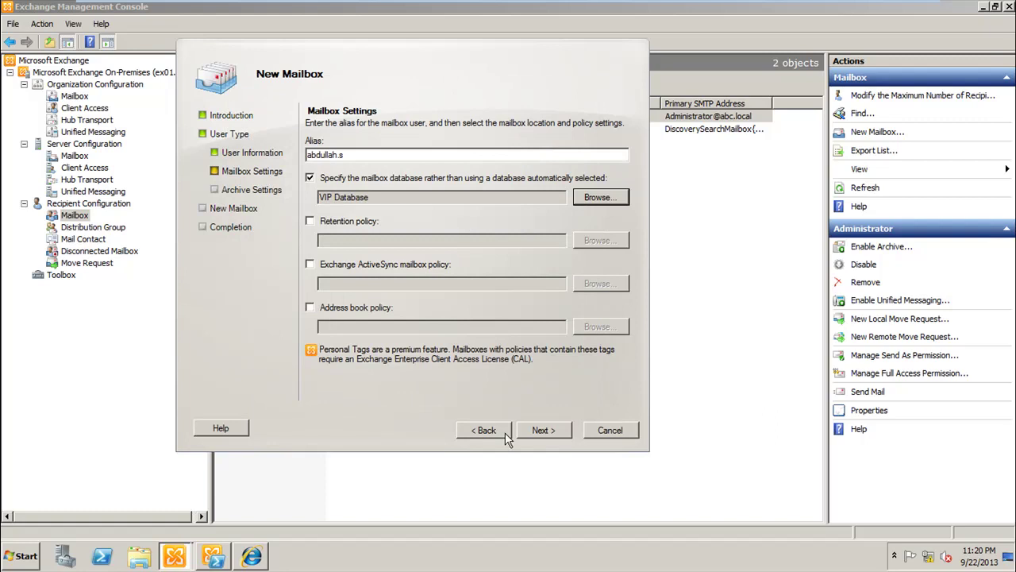
click(539, 432)
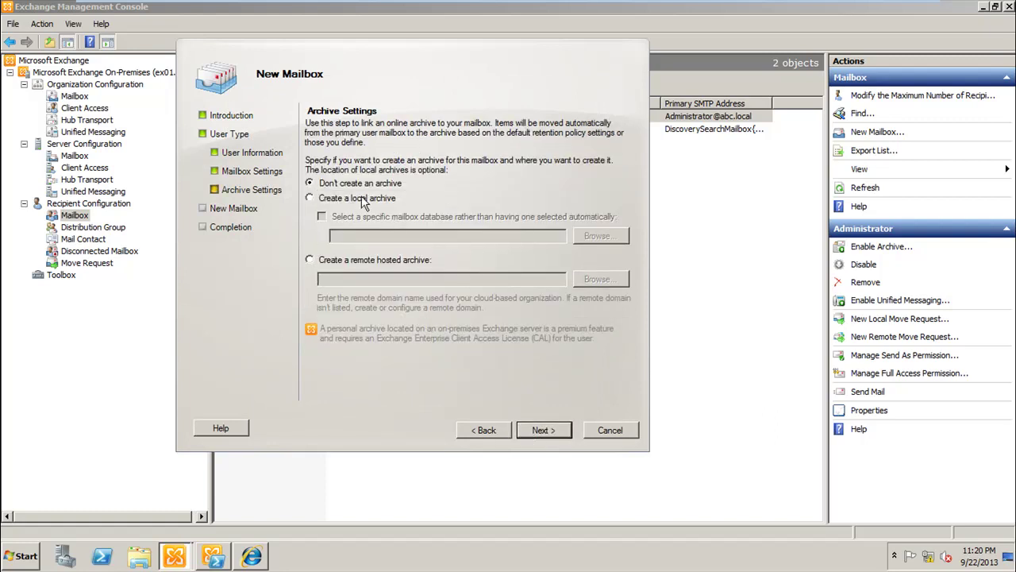
click(539, 433)
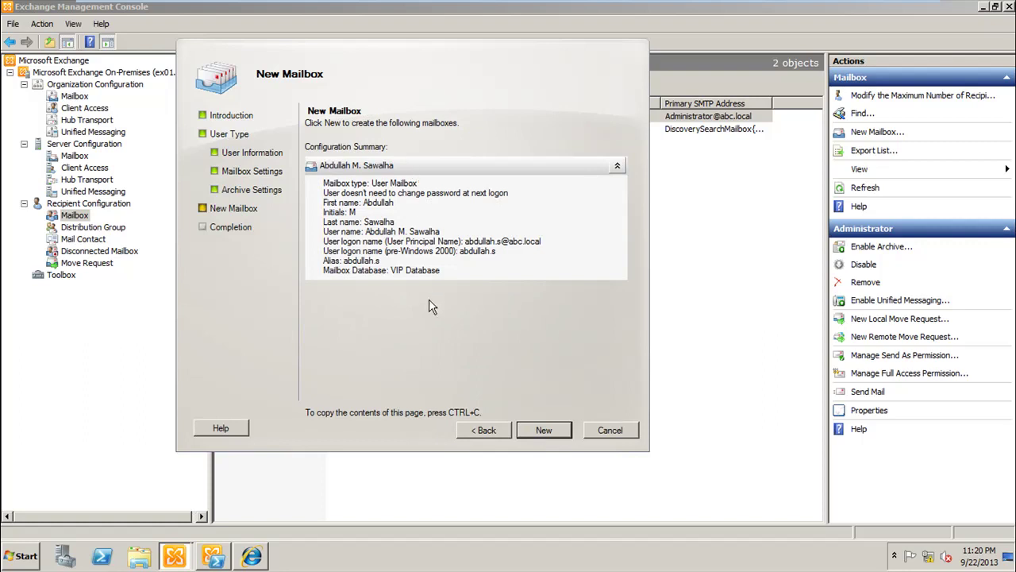
click(550, 432)
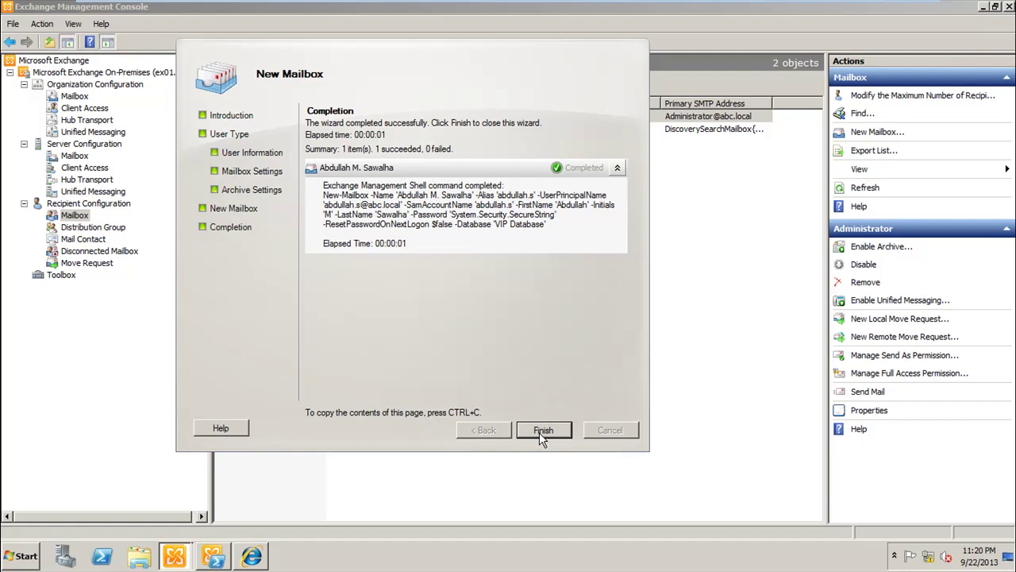
click(543, 430)
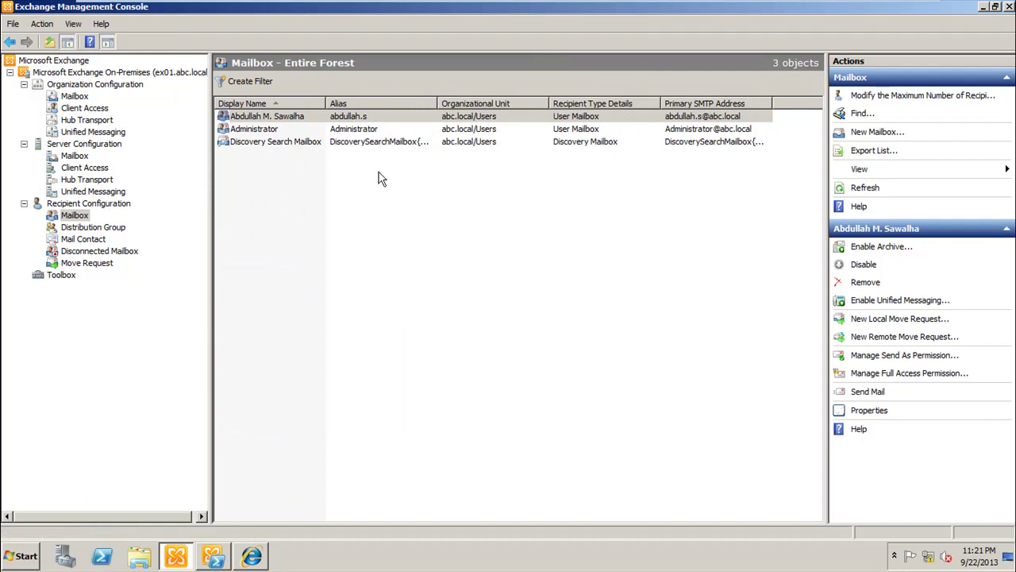
Step: Add the Database column to the mailbox list and move it up to sit right after Alias
click(78, 26)
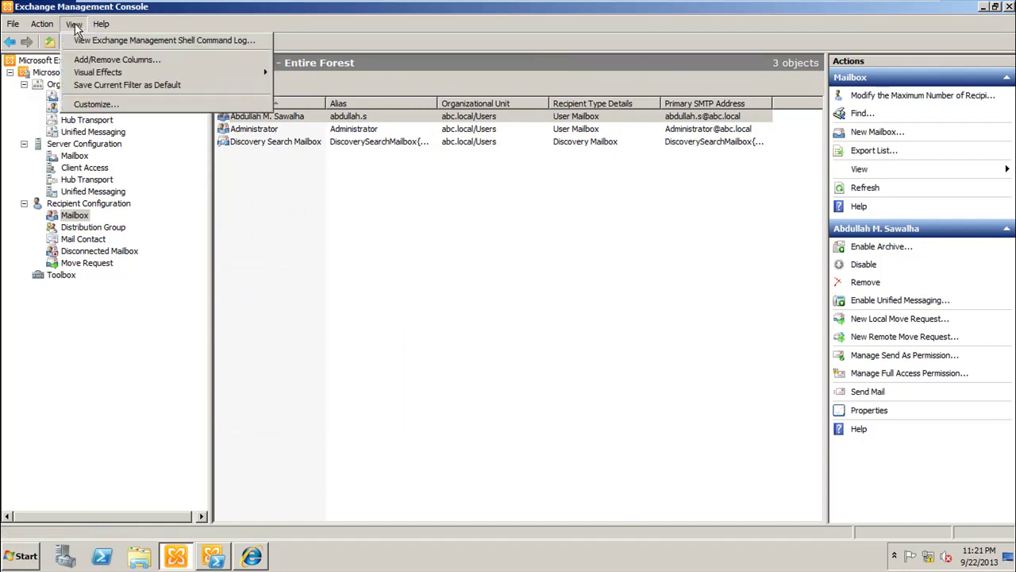
click(91, 63)
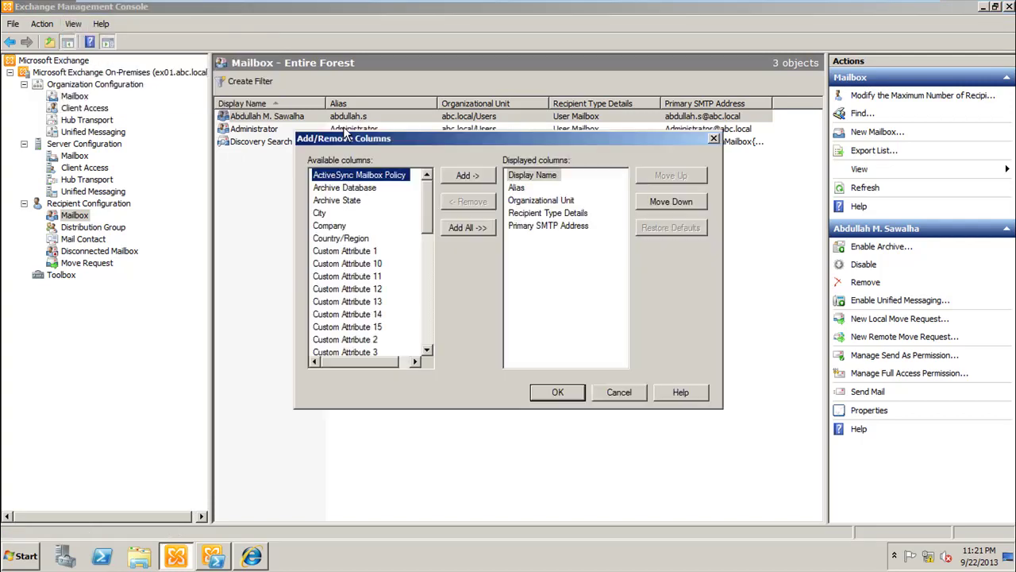
scroll(426, 210, down, 2)
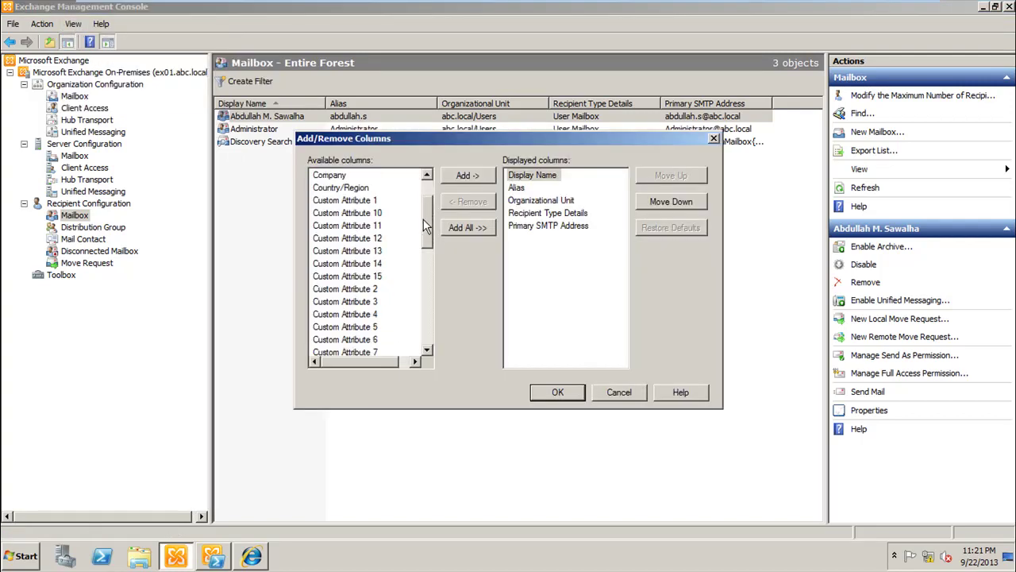
scroll(424, 213, up, 2)
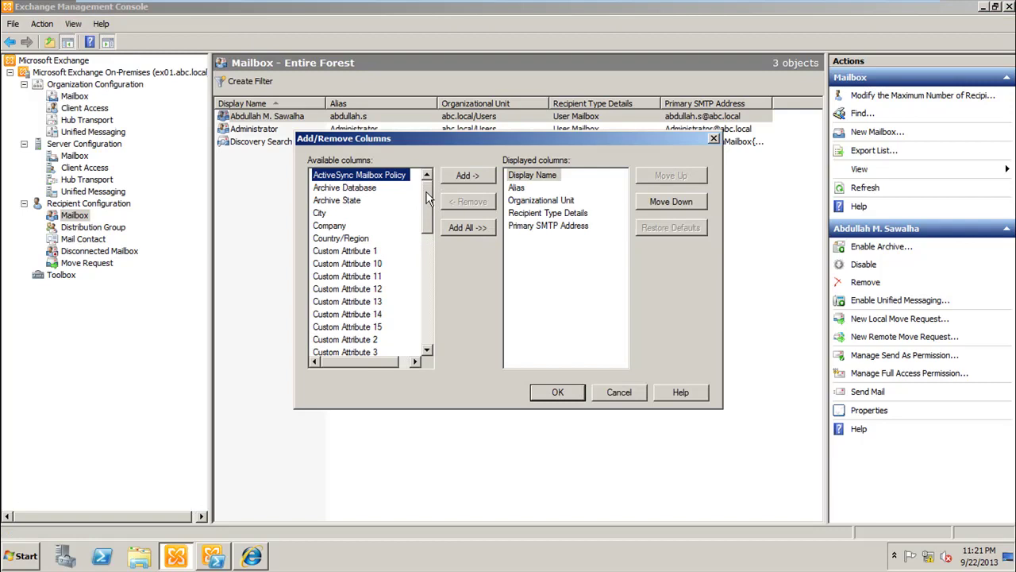
drag(427, 198, 429, 257)
click(332, 227)
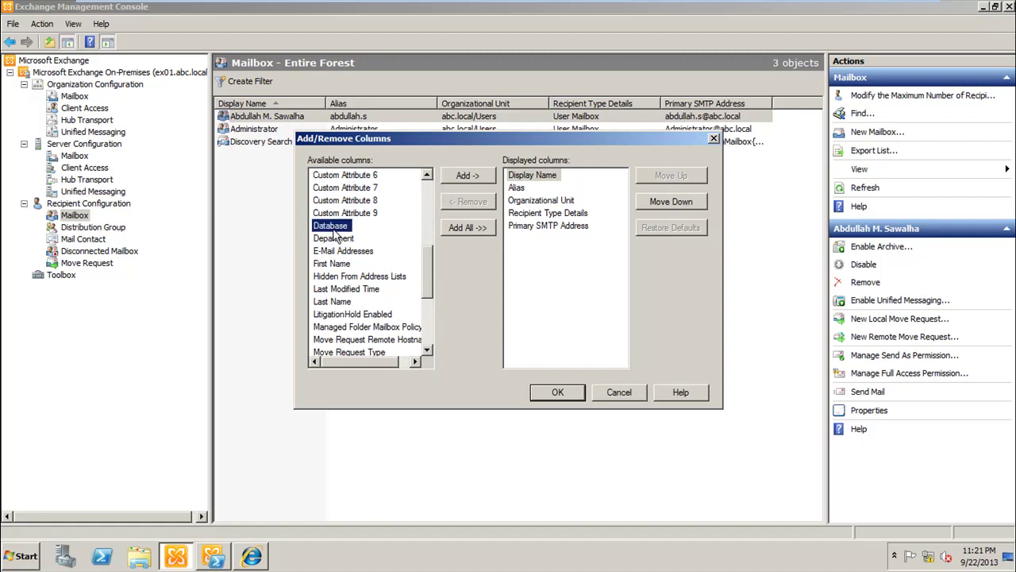
click(464, 175)
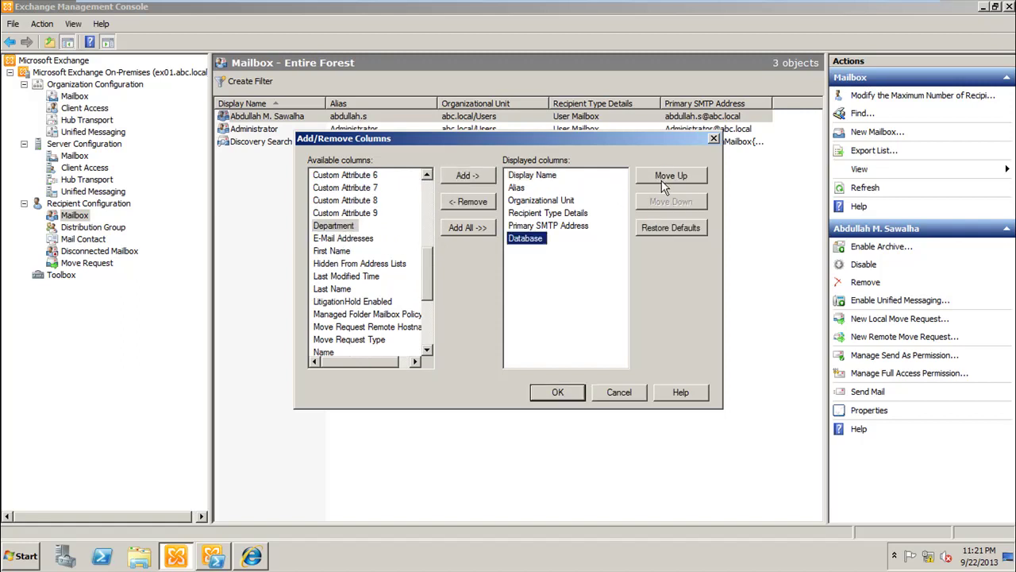
click(664, 176)
click(663, 176)
click(664, 176)
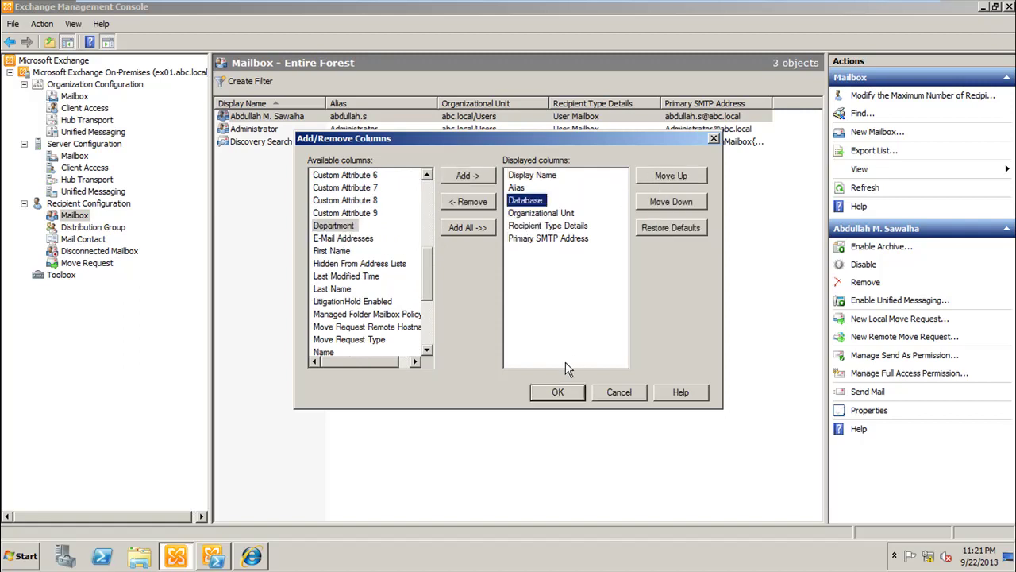
click(558, 392)
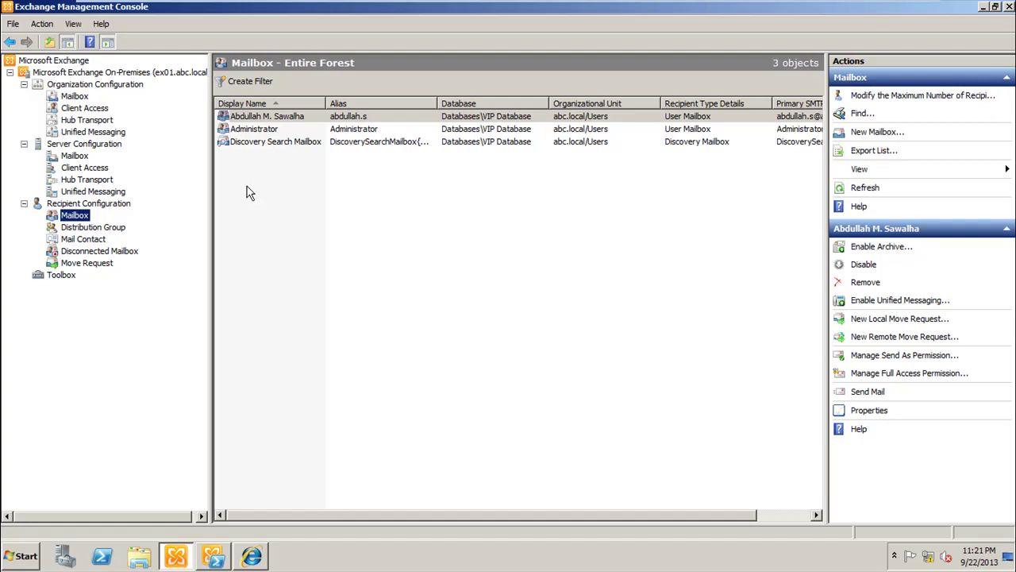
Step: Select the Regular database under Organization Configuration > Mailbox and open its context menu
click(75, 96)
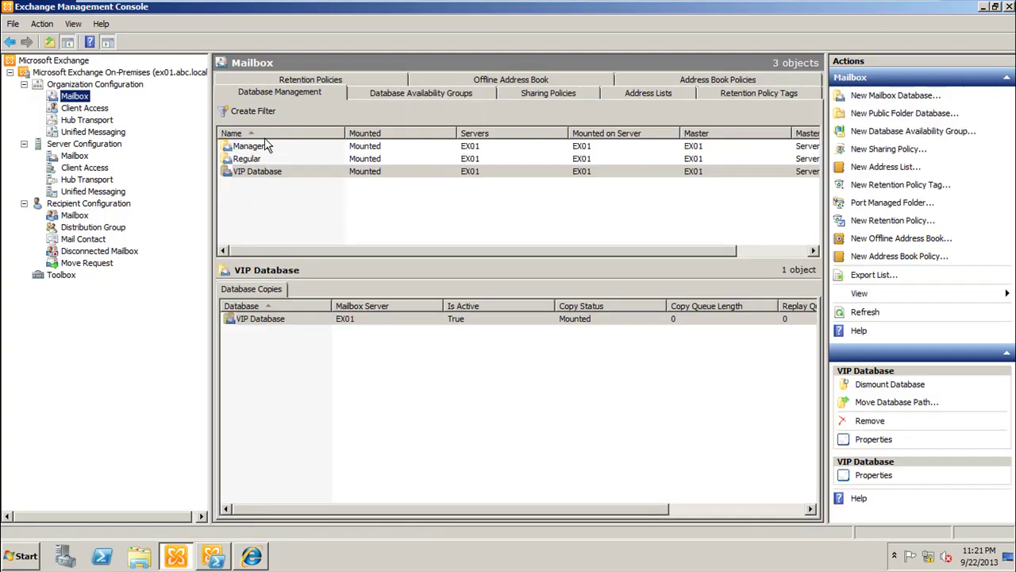
click(288, 159)
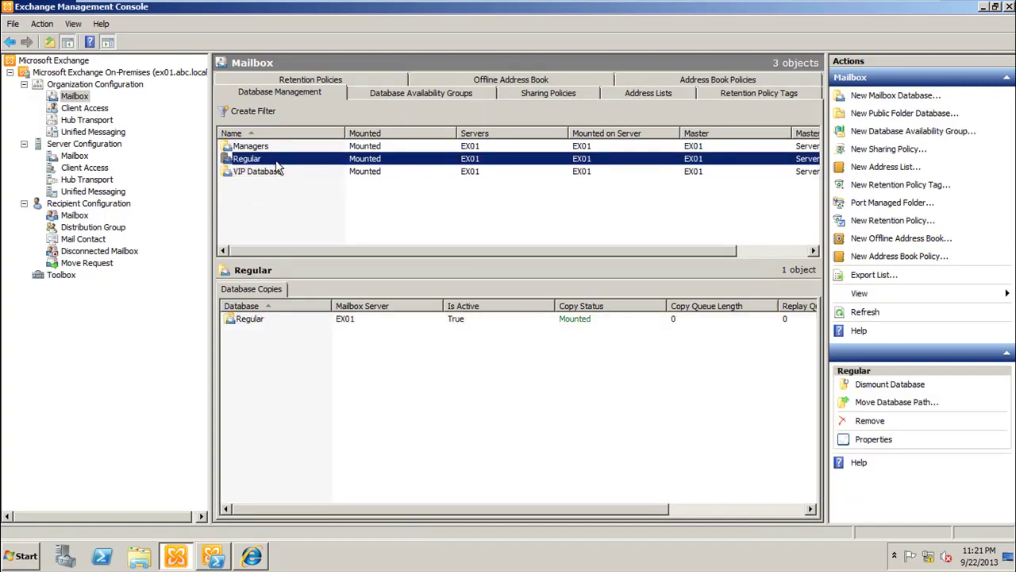
right_click(276, 162)
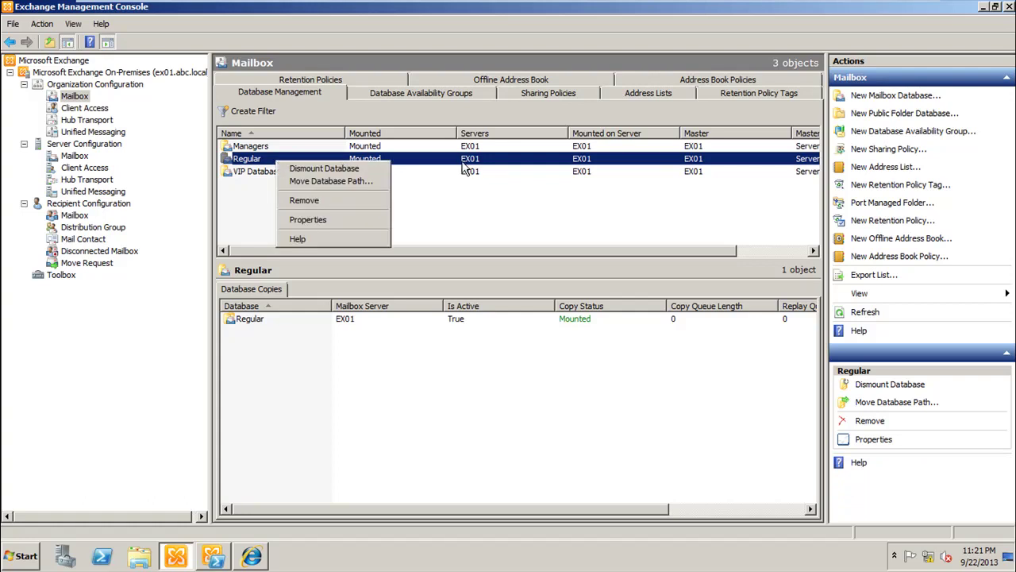